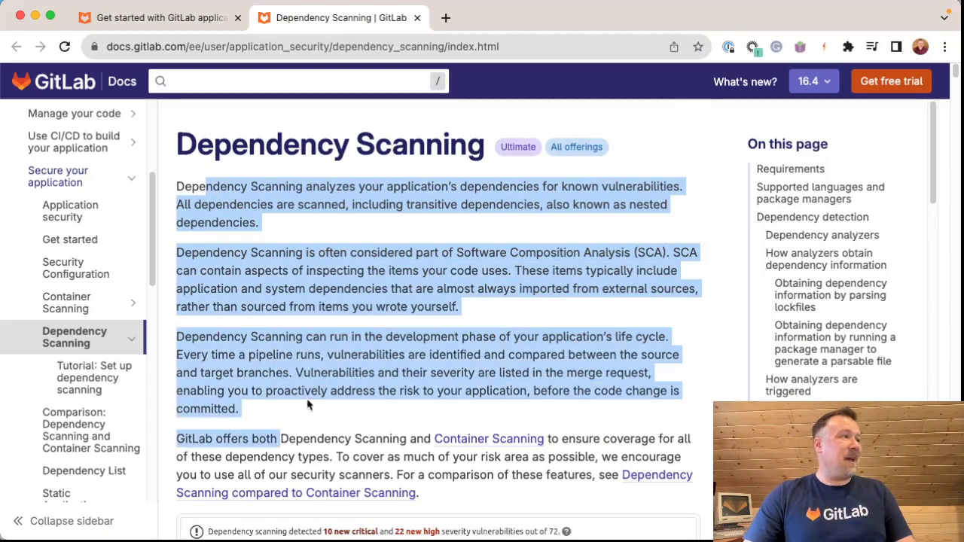
Open the "Tutorial: Set up dependency scanning" page from the Dependency Scanning documentation.
left_click(332, 369)
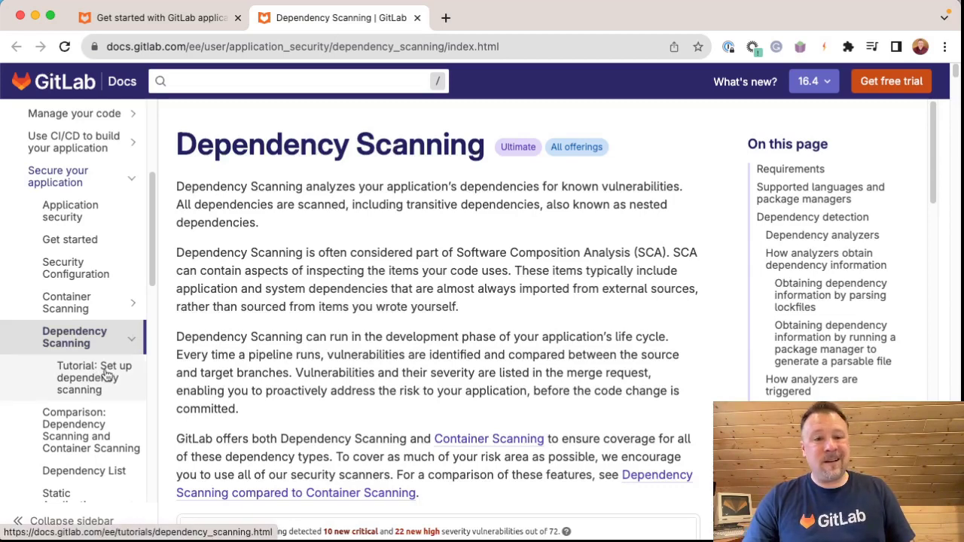
scroll(90, 384, "down", 1)
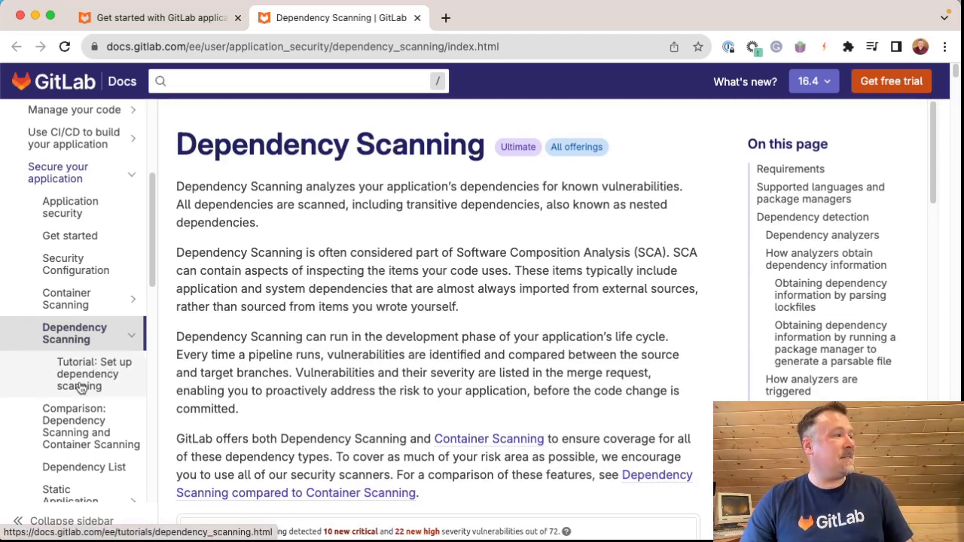
left_click(83, 380)
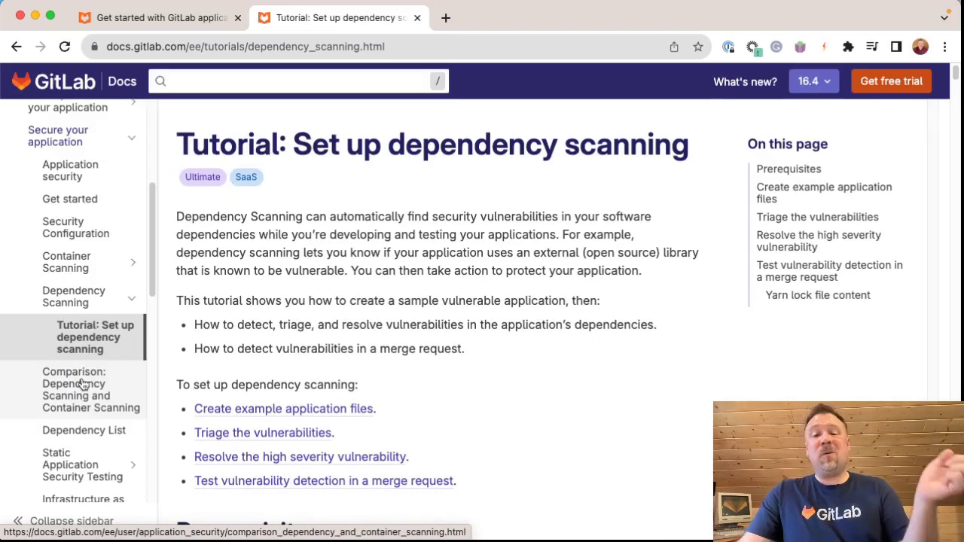
scroll(82, 384, "down", 8)
scroll(83, 384, "up", 12)
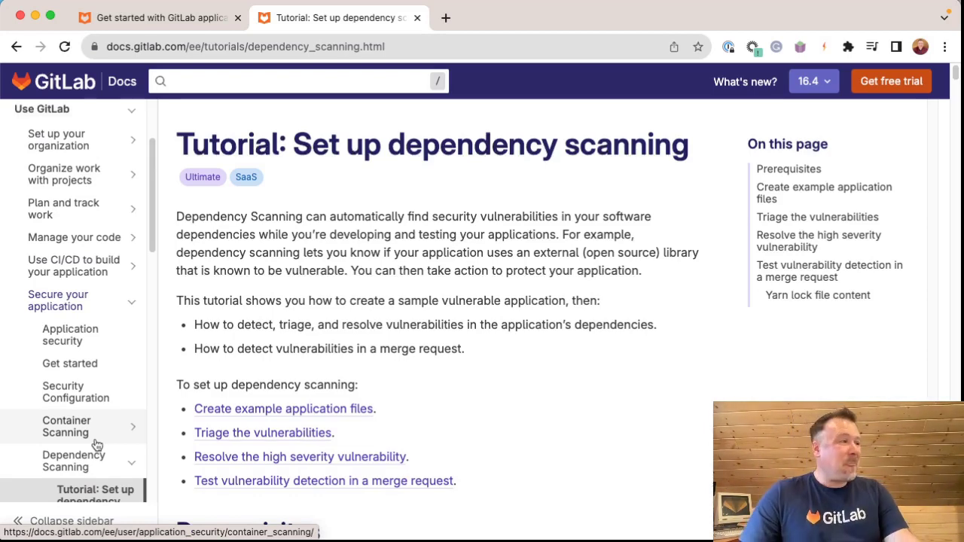
scroll(166, 150, "down", 1)
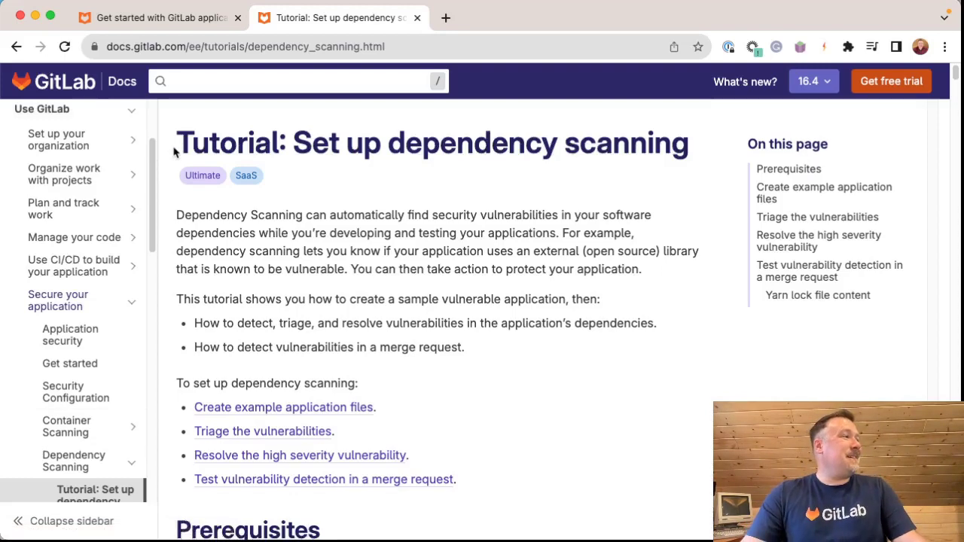
Read the tutorial's introductory paragraph on finding vulnerabilities in software dependencies and acting to protect the application.
left_click_drag(176, 144, 324, 528)
left_click(426, 205)
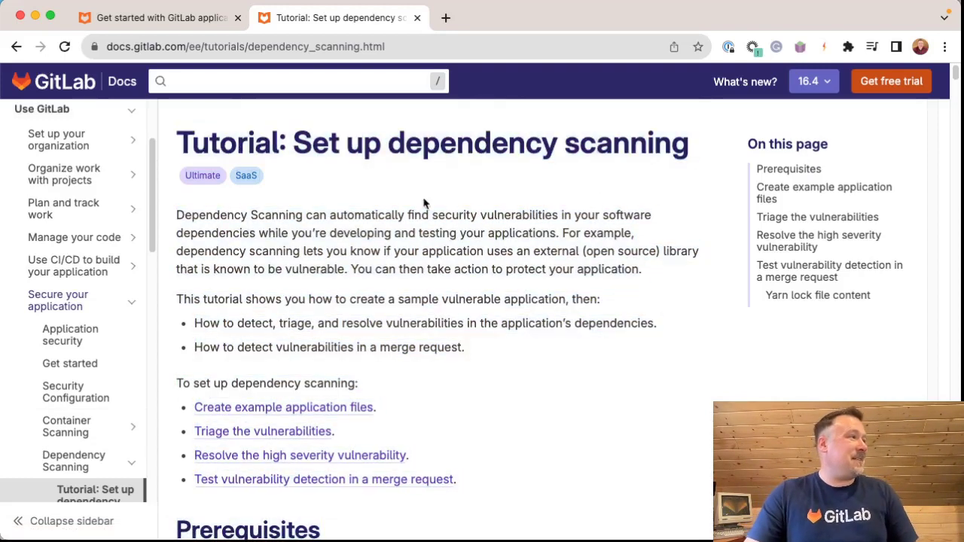
left_click_drag(179, 216, 562, 233)
left_click(560, 237)
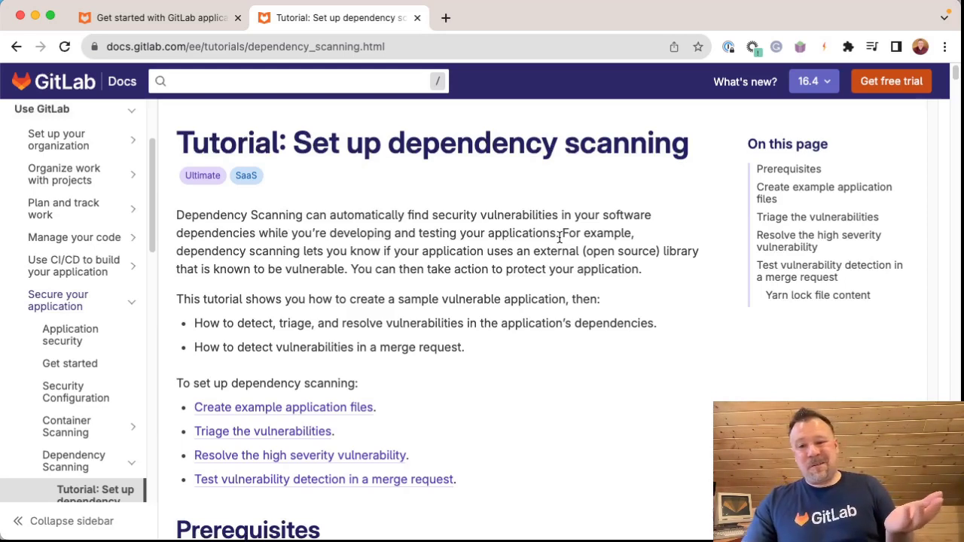
double_click(217, 237)
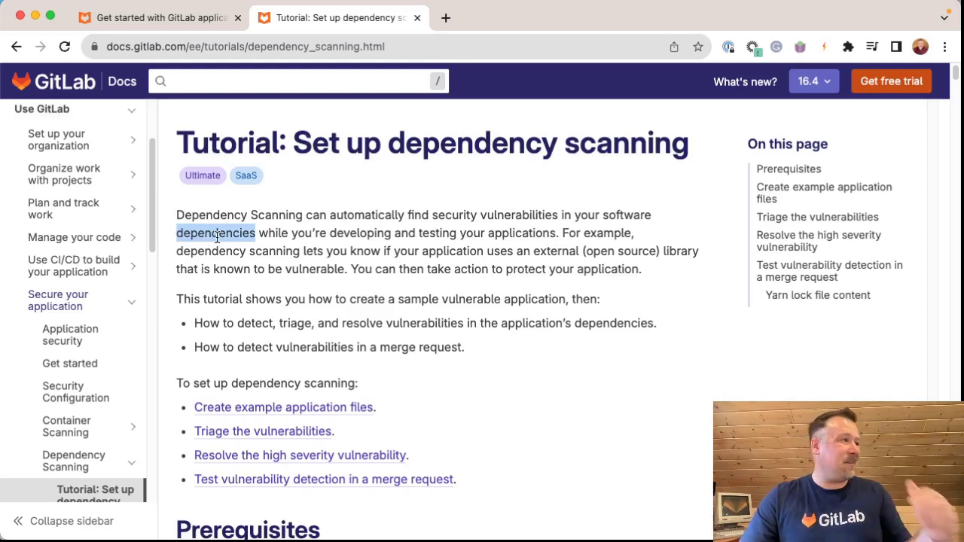
scroll(565, 236, "up", 1)
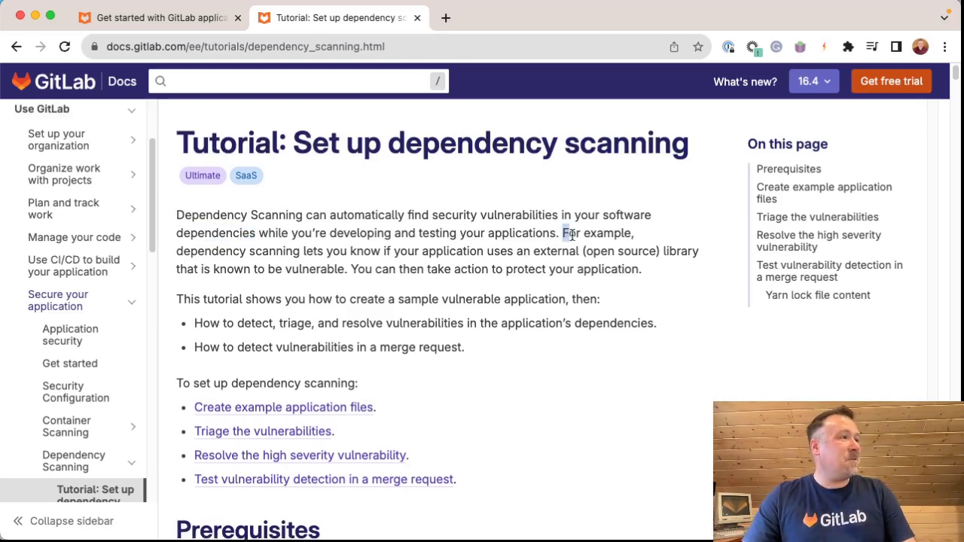
left_click(564, 236)
mouse_move(564, 235)
left_mouse_down()
mouse_move(290, 253)
mouse_move(697, 249)
mouse_move(312, 265)
mouse_move(351, 270)
mouse_move(187, 262)
mouse_move(464, 231)
mouse_move(564, 231)
left_mouse_up()
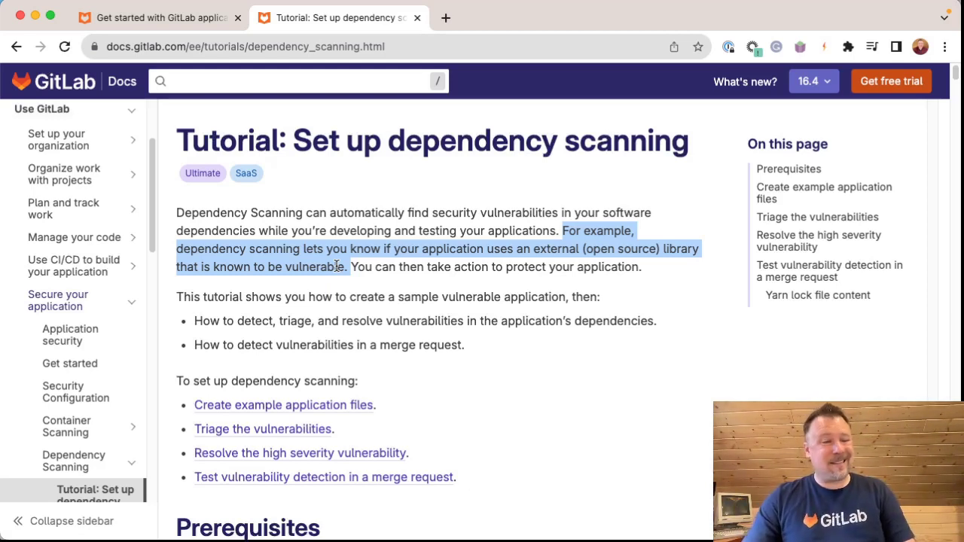
left_click_drag(350, 266, 675, 275)
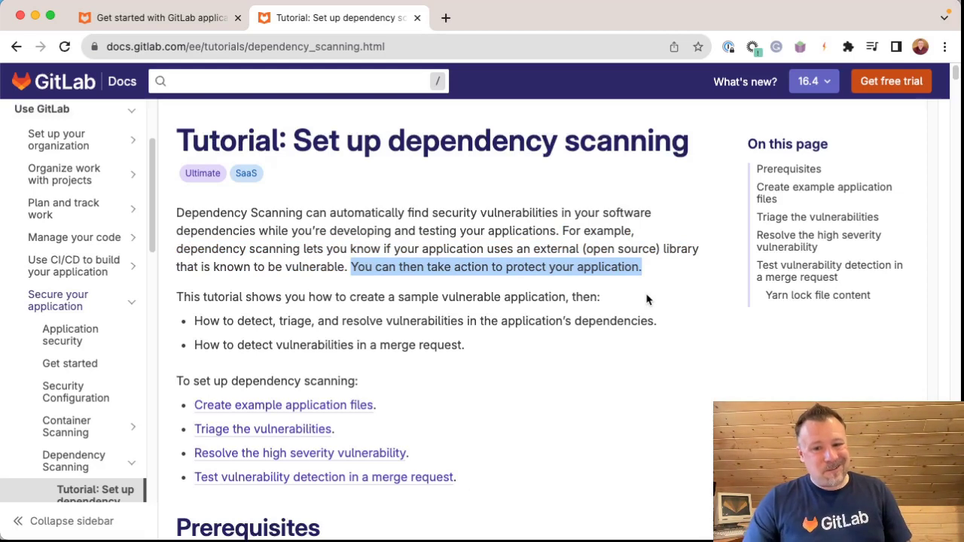
Review what the tutorial covers and its list of tasks for setting up dependency scanning.
triple_click(312, 299)
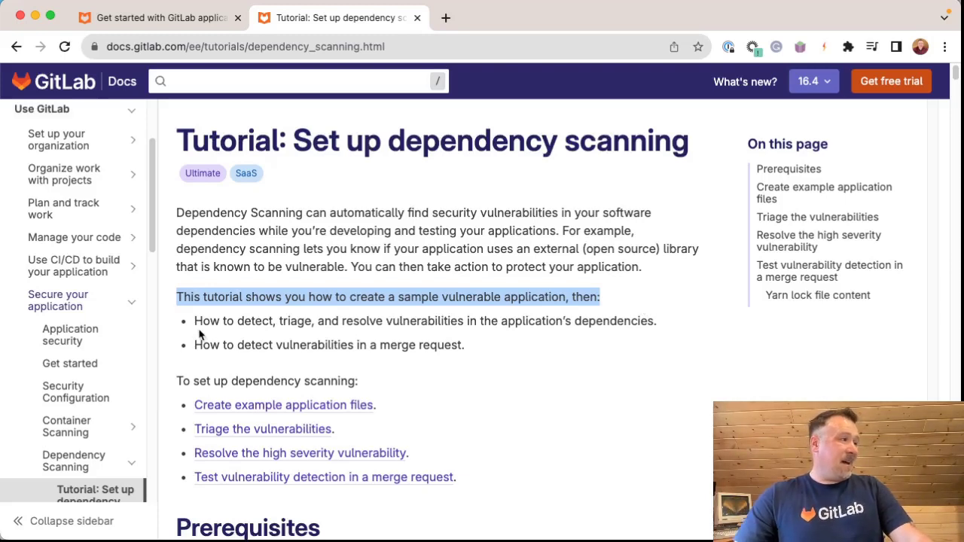
left_click_drag(195, 321, 680, 324)
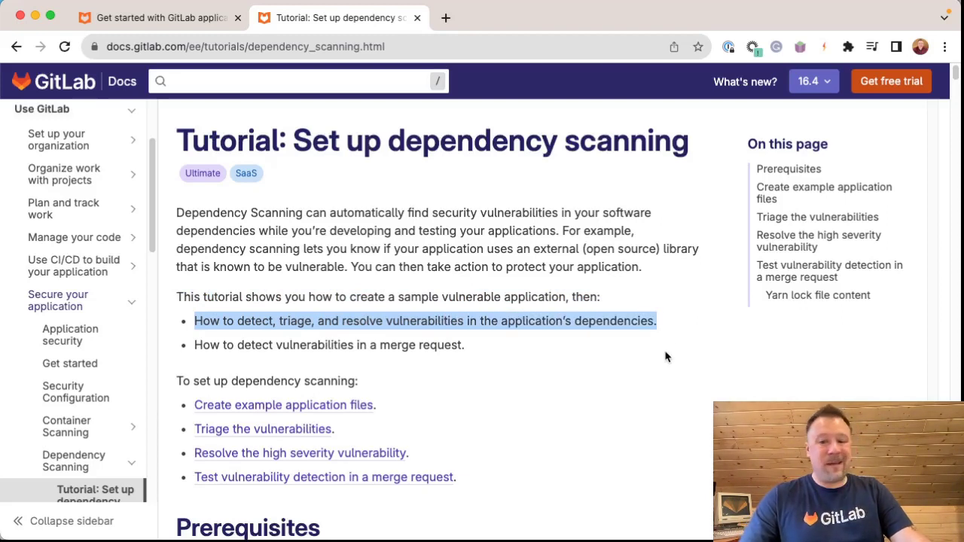
left_click_drag(202, 345, 462, 356)
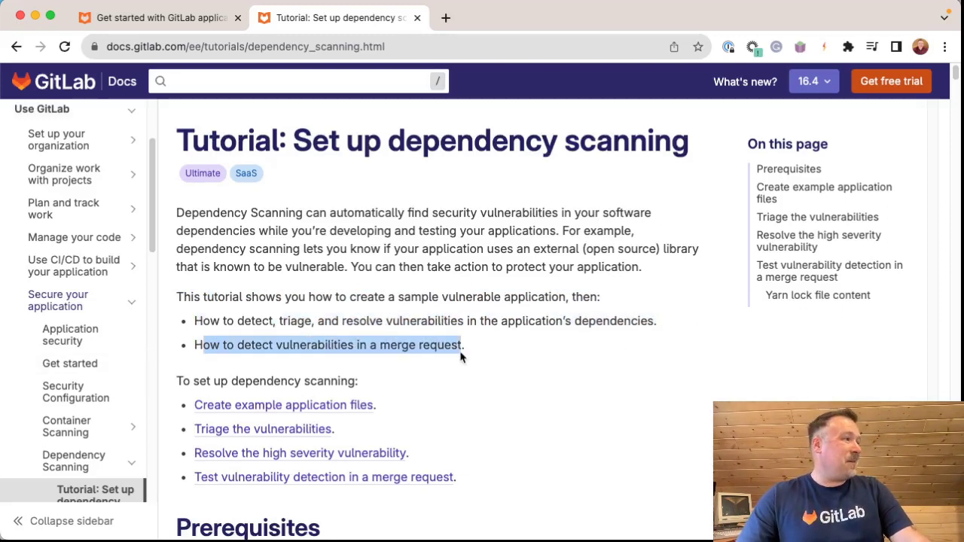
left_click(495, 396)
scroll(494, 396, "down", 5)
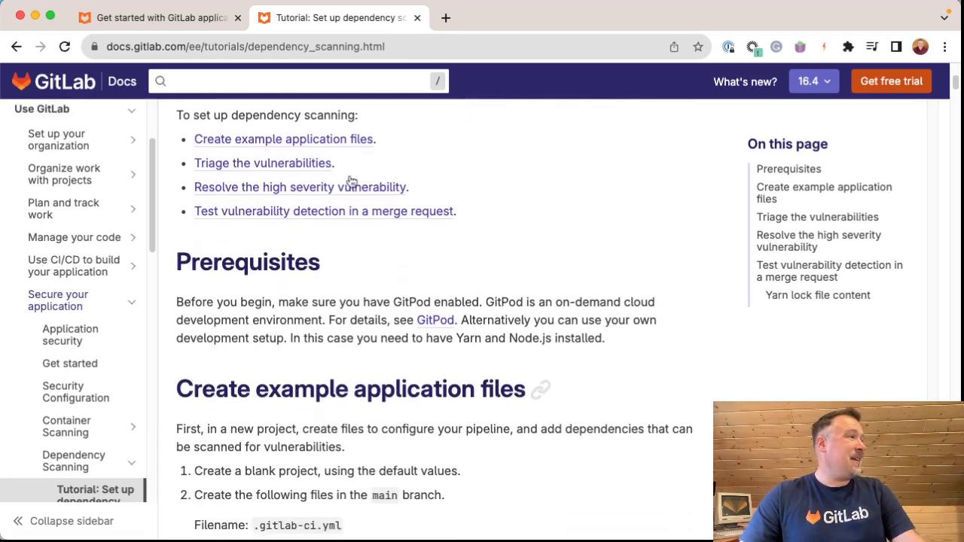
left_click_drag(184, 115, 444, 121)
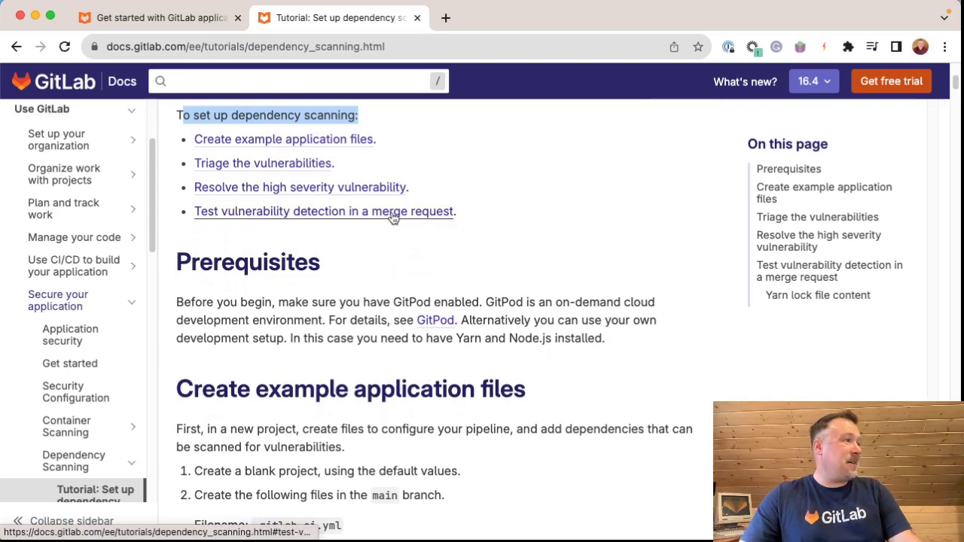
scroll(393, 218, "down", 1)
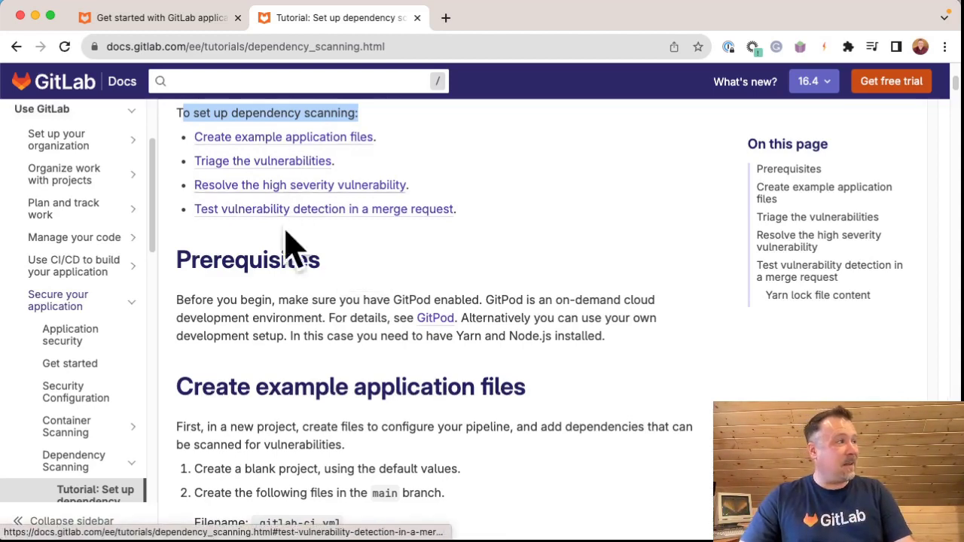
Read the Prerequisites section covering GitPod and the alternative local development setup.
scroll(551, 297, "down", 4)
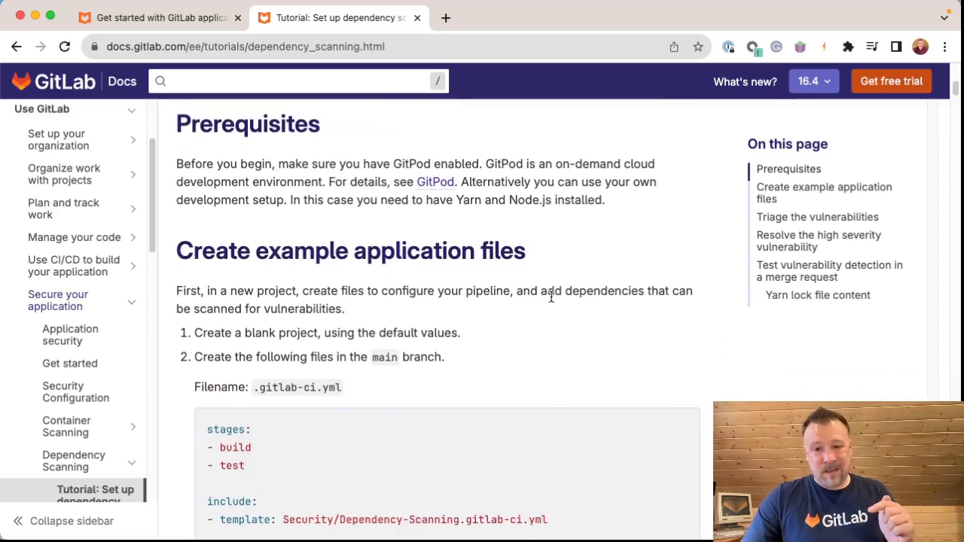
left_click_drag(178, 125, 318, 125)
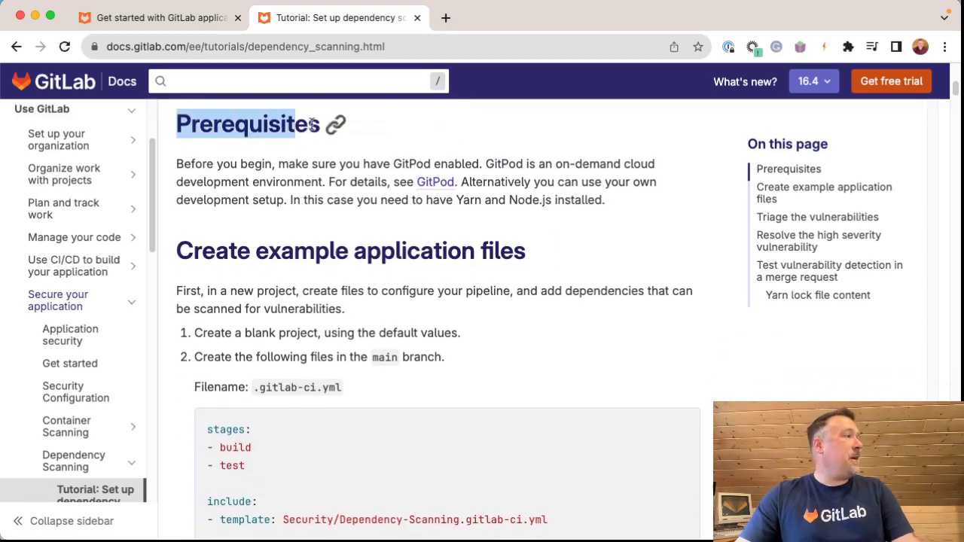
left_click(297, 177)
left_click_drag(176, 163, 636, 203)
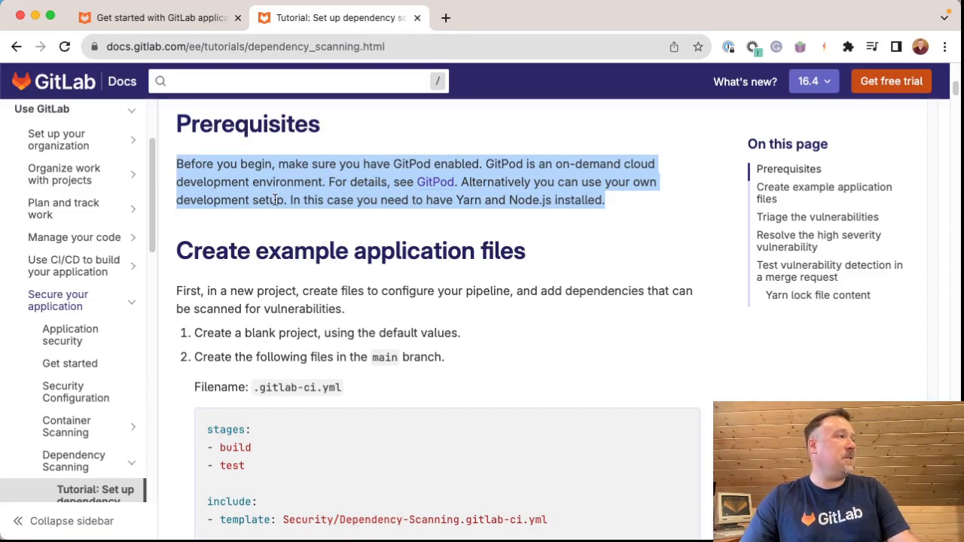
left_click(539, 214)
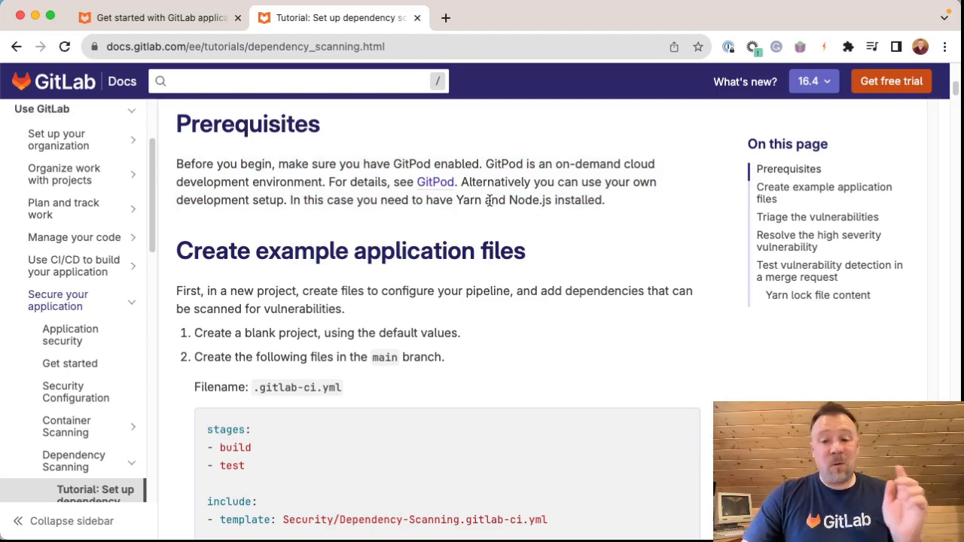
double_click(510, 164)
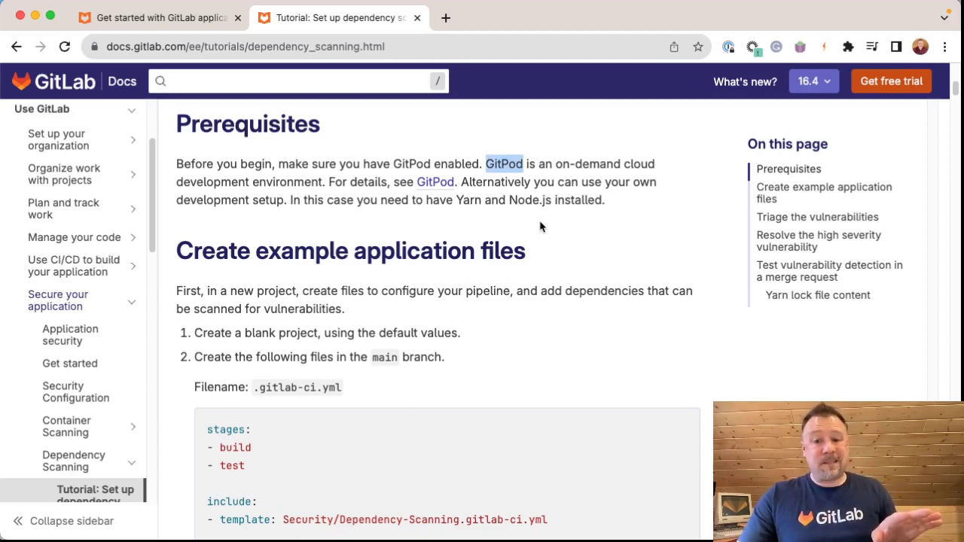
left_click_drag(172, 126, 388, 134)
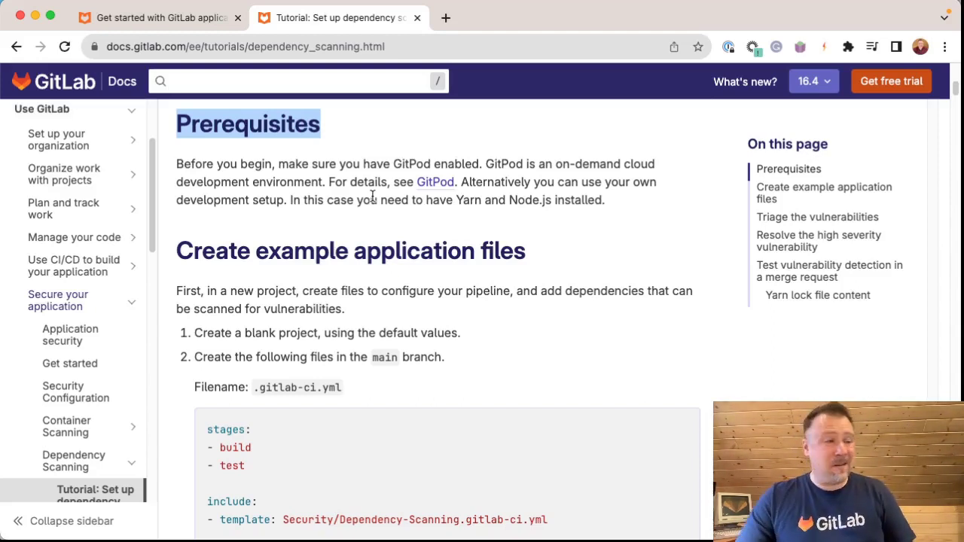
Read the introduction of the "Create example application files" section about configuring the pipeline and adding dependencies.
scroll(372, 199, "down", 3)
left_click_drag(169, 123, 520, 126)
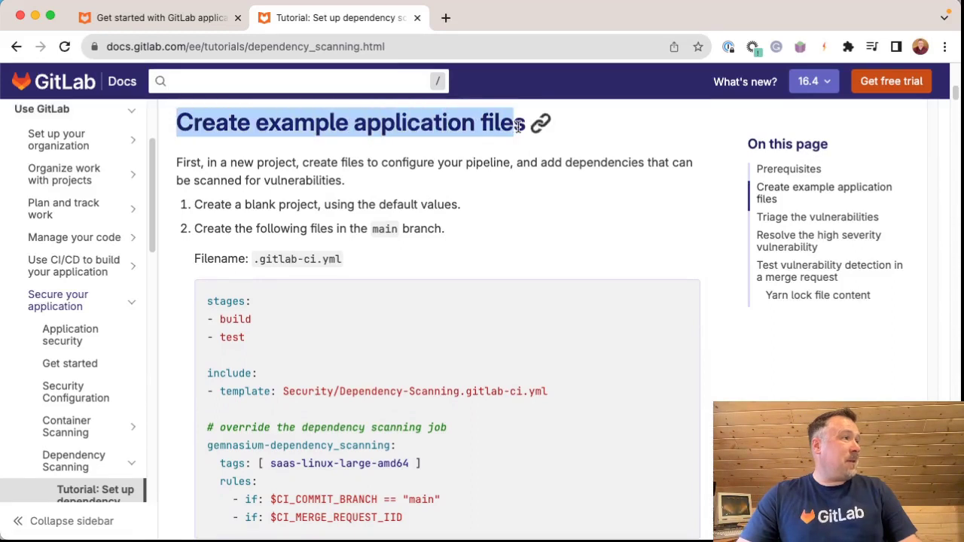
left_click(510, 178)
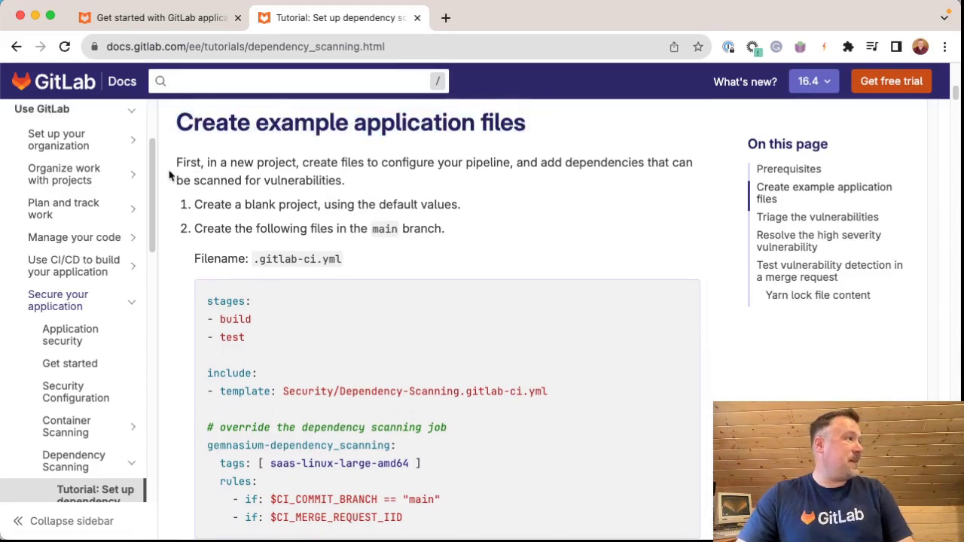
left_click_drag(182, 166, 699, 192)
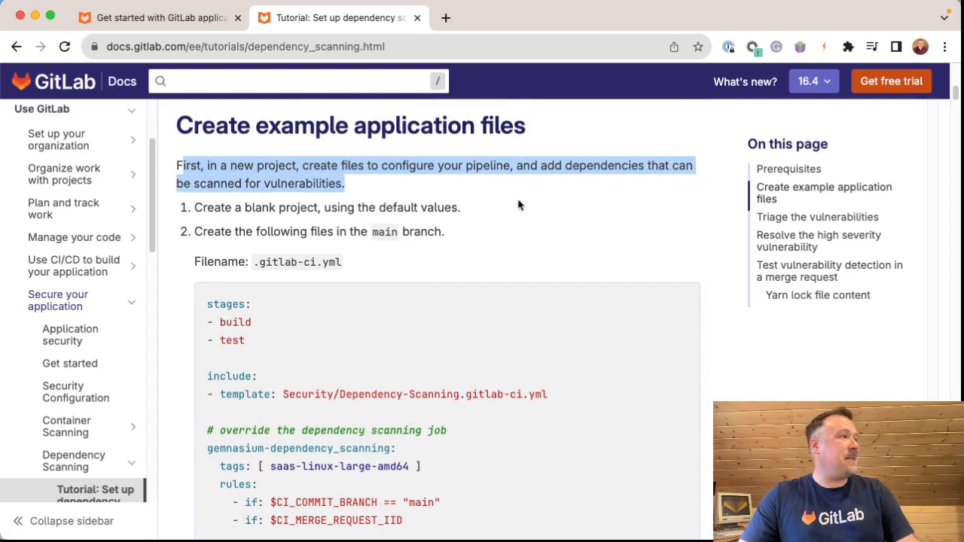
left_click(373, 200)
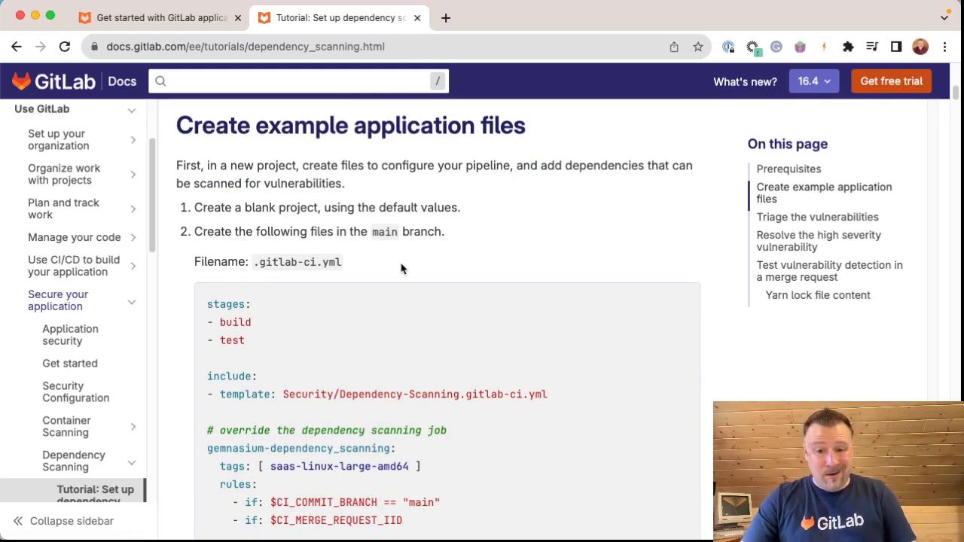
Copy the filename .gitlab-ci.yml from the tutorial's "Create example application files" section.
scroll(402, 269, "down", 1)
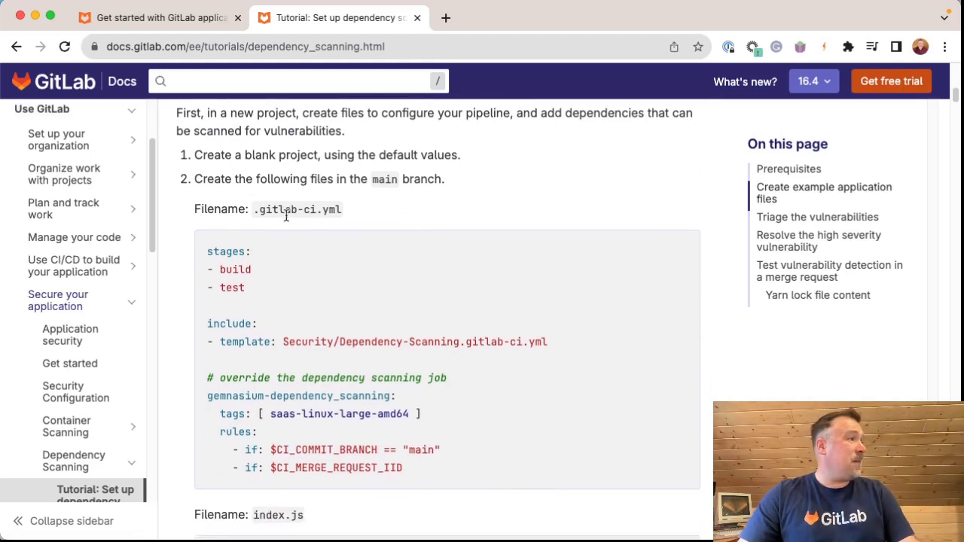
left_click_drag(255, 210, 345, 210)
key("ctrl+c")
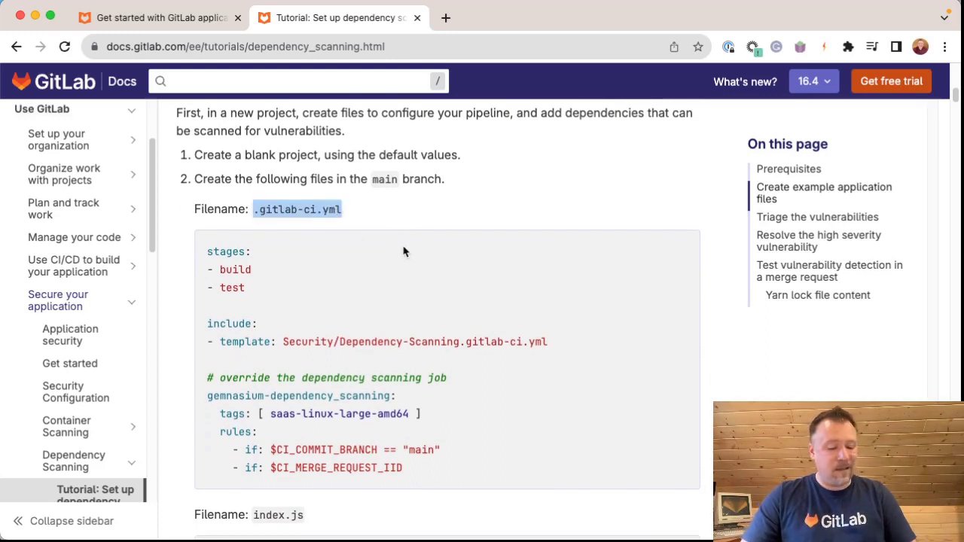
Start a new file on the main branch of the Dependency Scanning-demo project and name it .gitlab-ci.yml.
key("super+w")
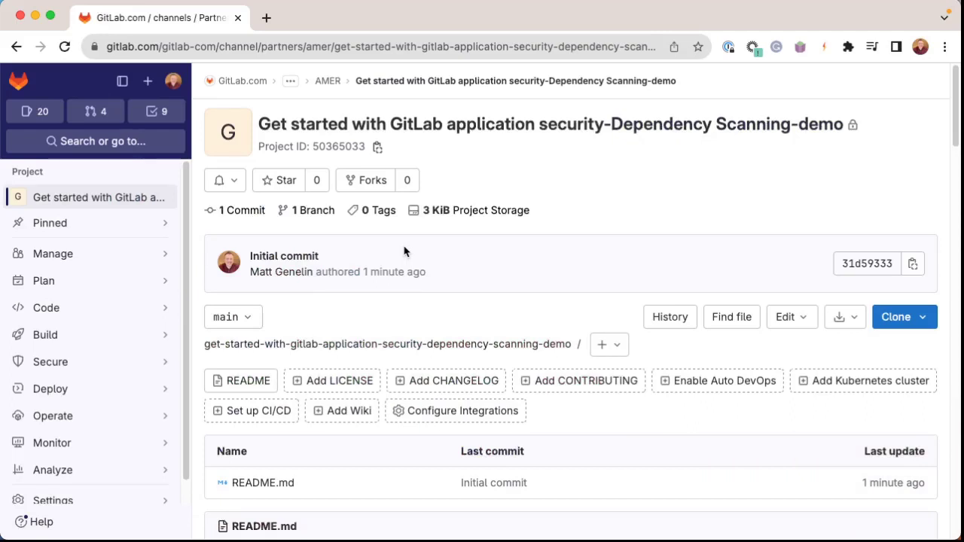
scroll(467, 387, "down", 3)
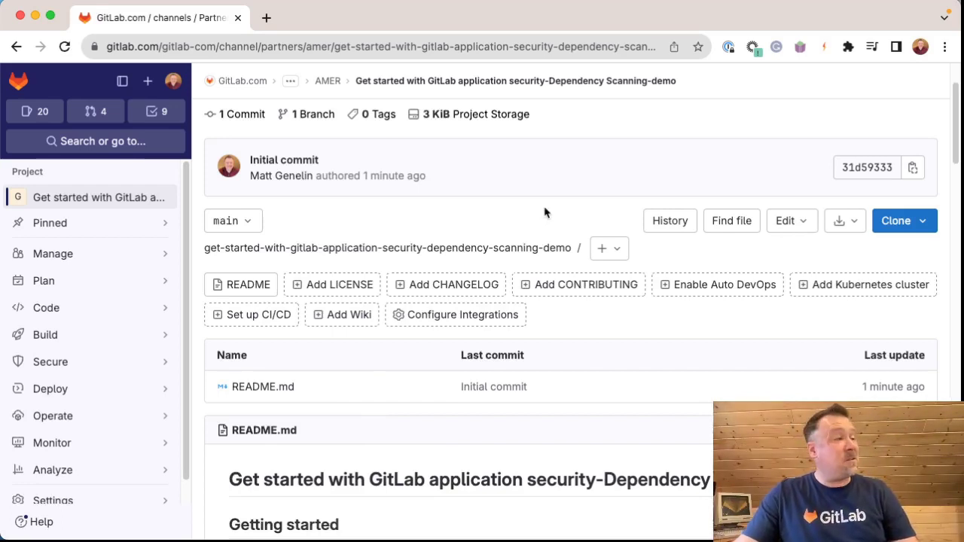
left_click(624, 251)
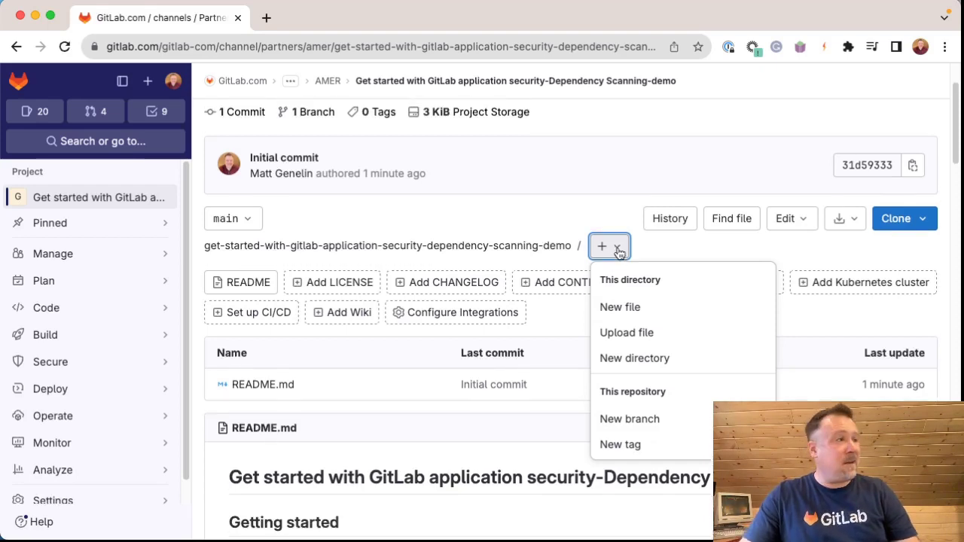
left_click(622, 309)
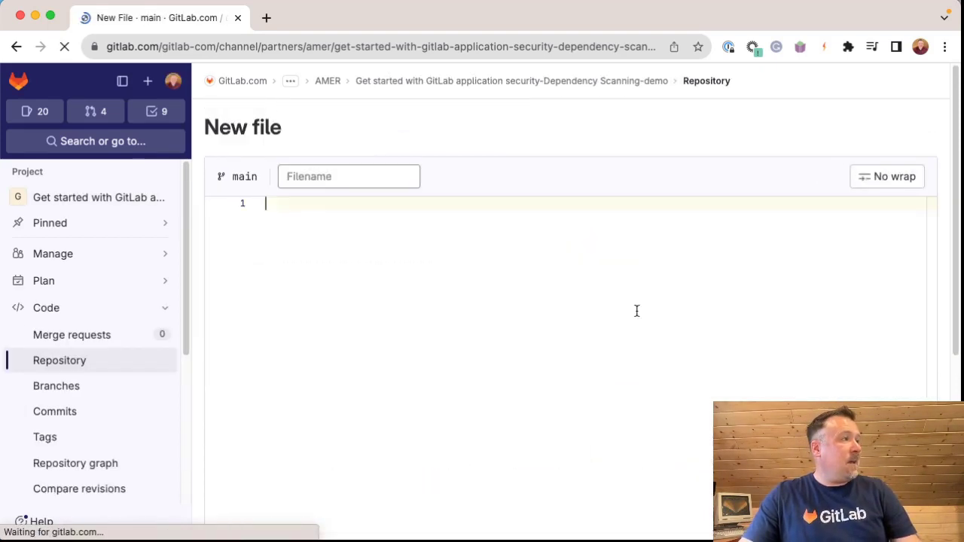
left_click(301, 176)
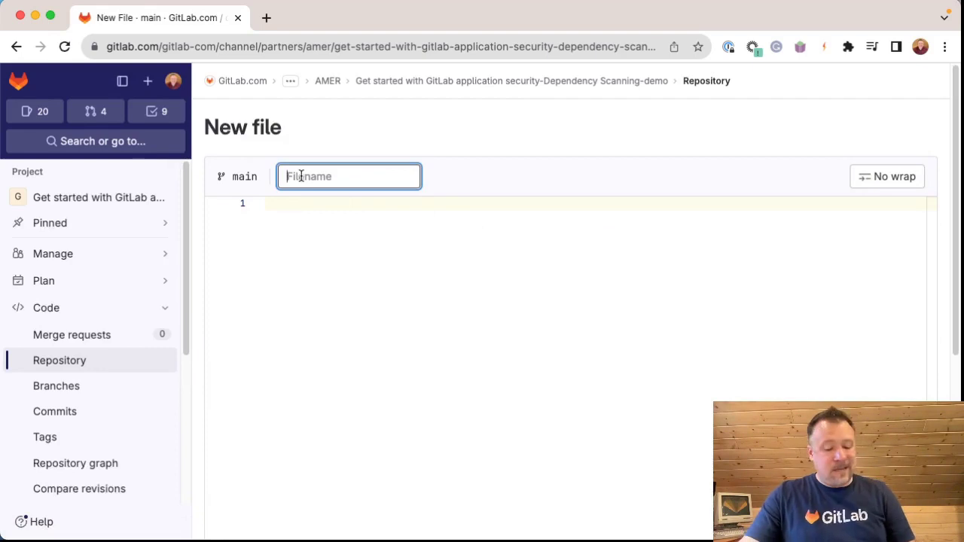
key("ctrl+v")
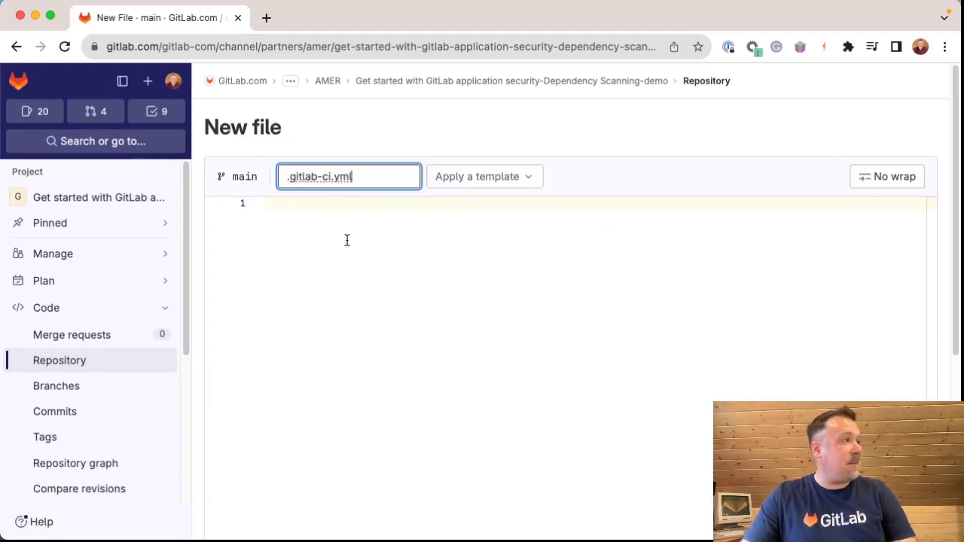
Copy the tutorial's .gitlab-ci.yml code block, from the stages list through the $CI_MERGE_REQUEST_IID rule, into the new file.
left_click(321, 216)
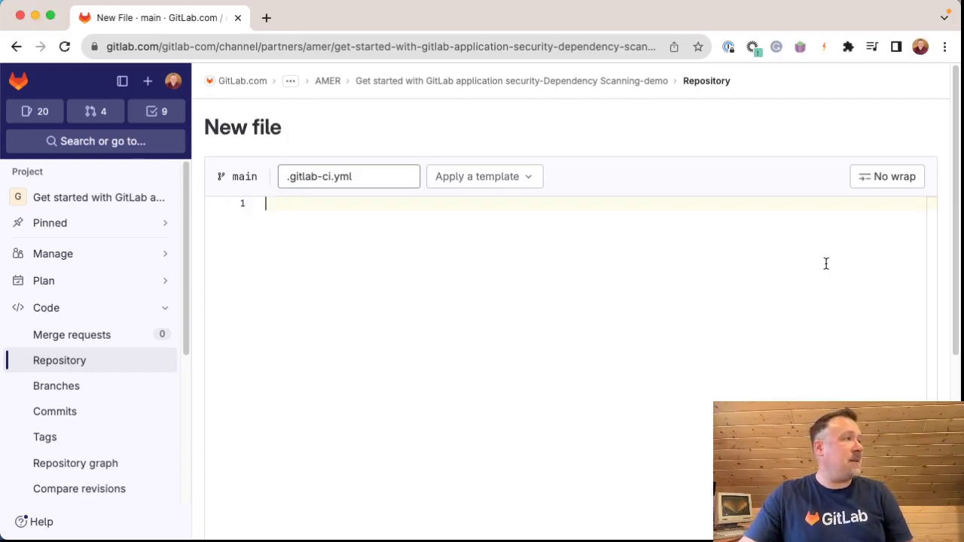
key("super+grave")
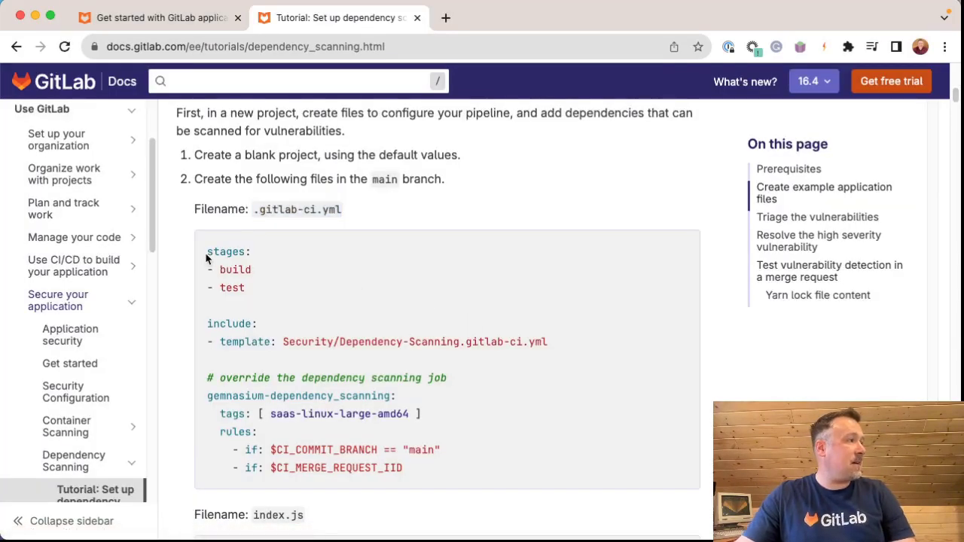
left_click_drag(208, 252, 482, 478)
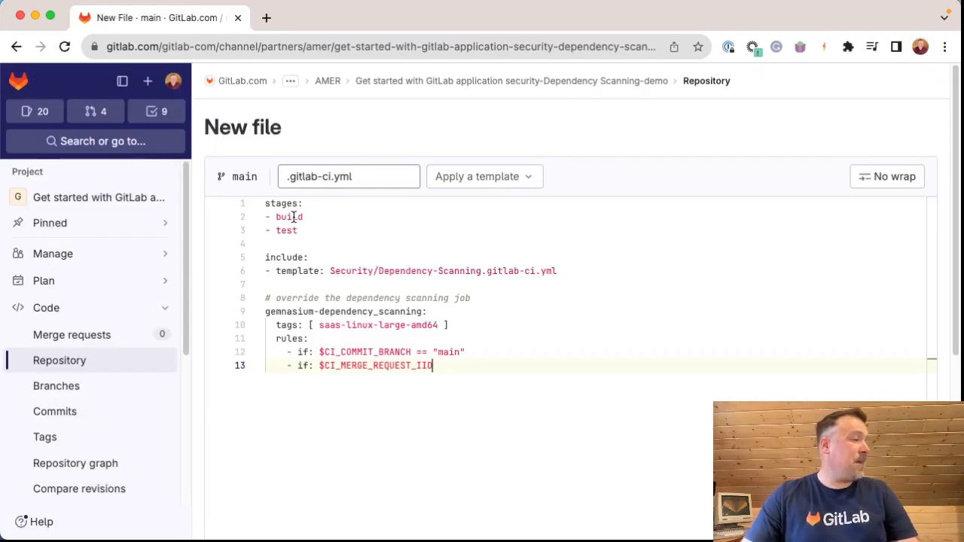
key("super+grave")
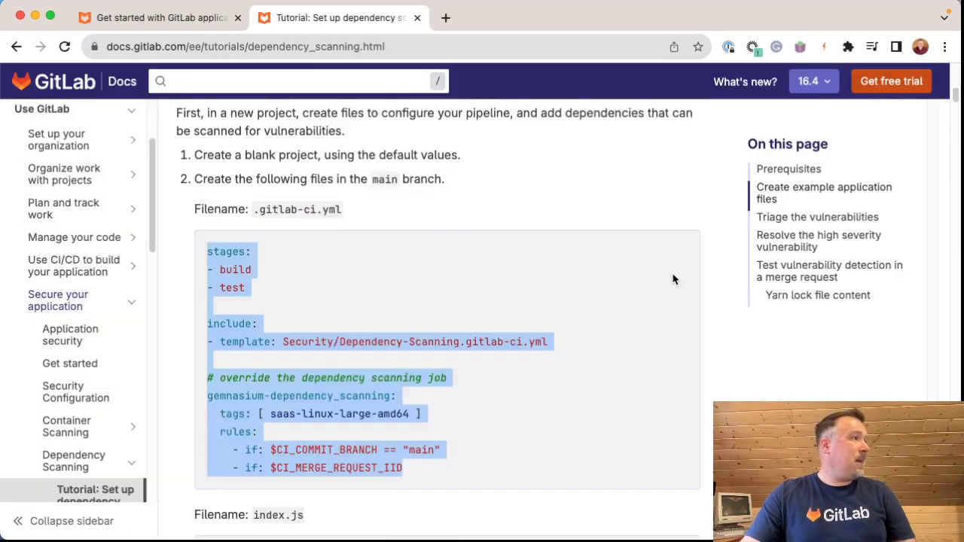
scroll(616, 317, "down", 5)
key("super+grave")
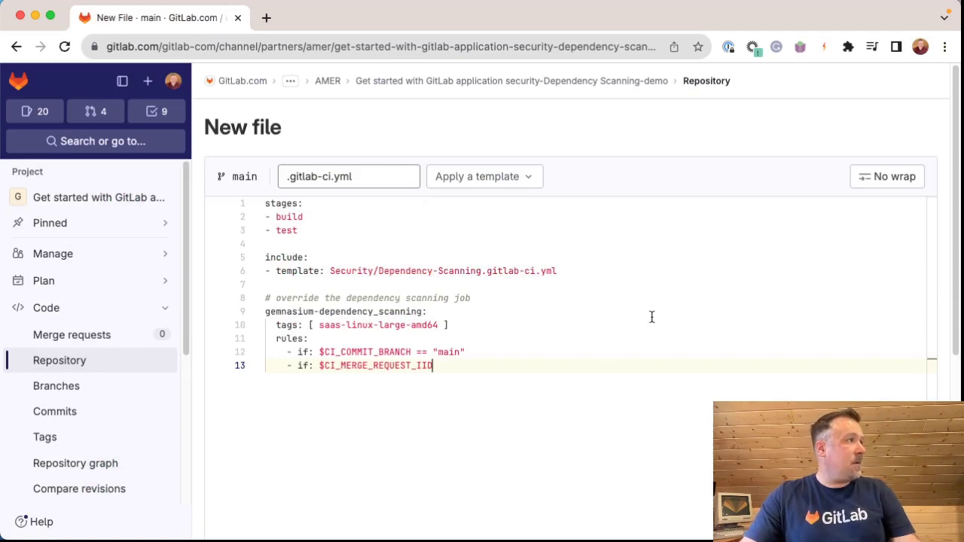
Commit .gitlab-ci.yml to main with the message "Copy paste the tutorial gitlab-ci pipeline file in".
scroll(568, 303, "down", 2)
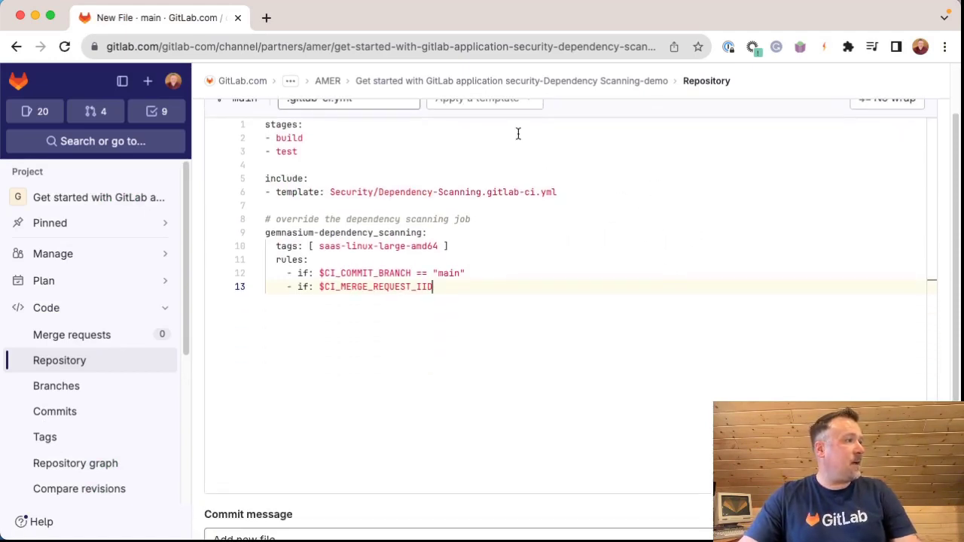
scroll(884, 253, "down", 1)
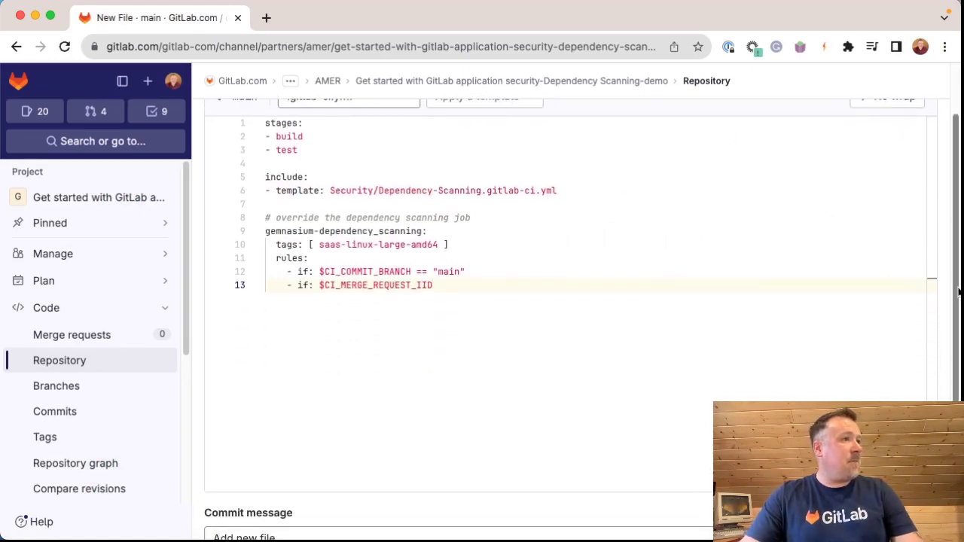
scroll(571, 301, "down", 5)
left_click(271, 473)
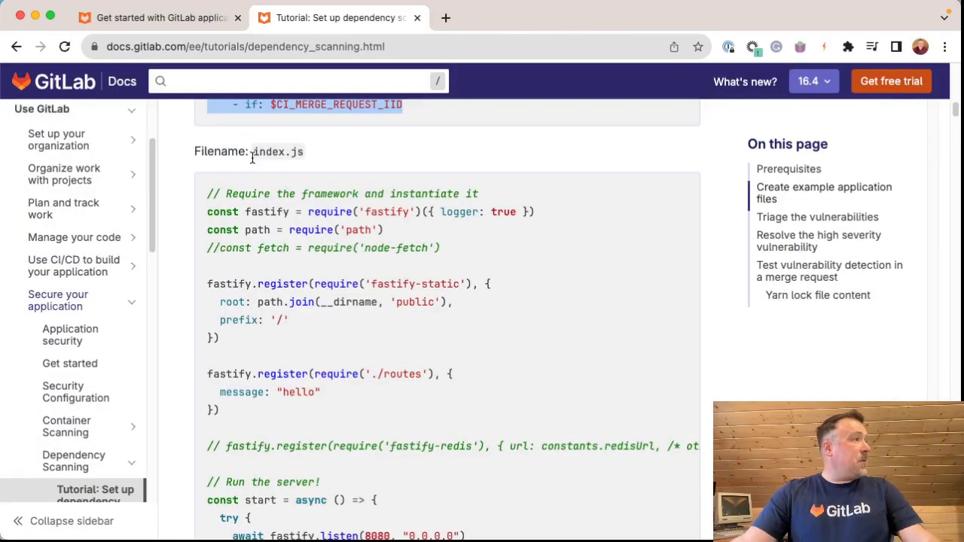
Take the filename index.js from the tutorial and start a new file with that name in the demo project's repository root.
left_click_drag(254, 152, 304, 152)
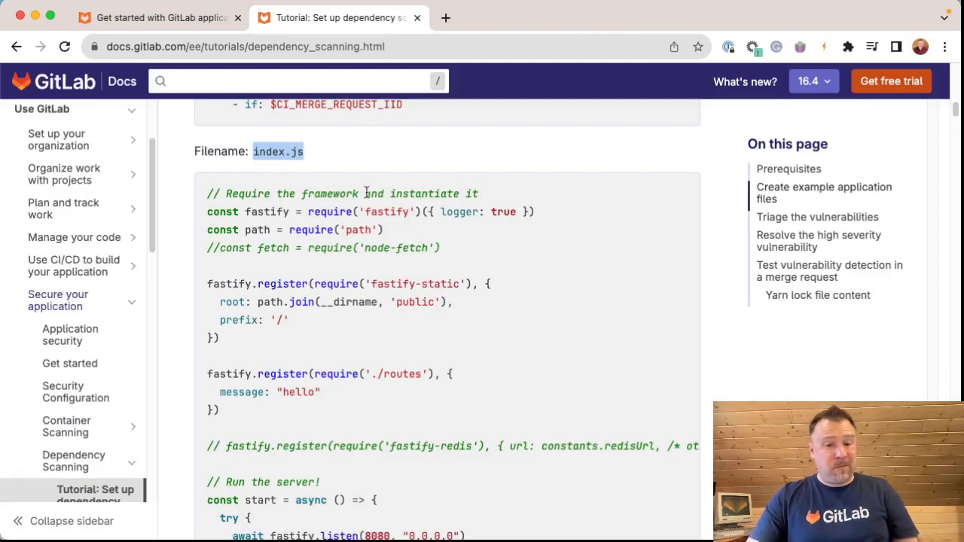
key("super+w")
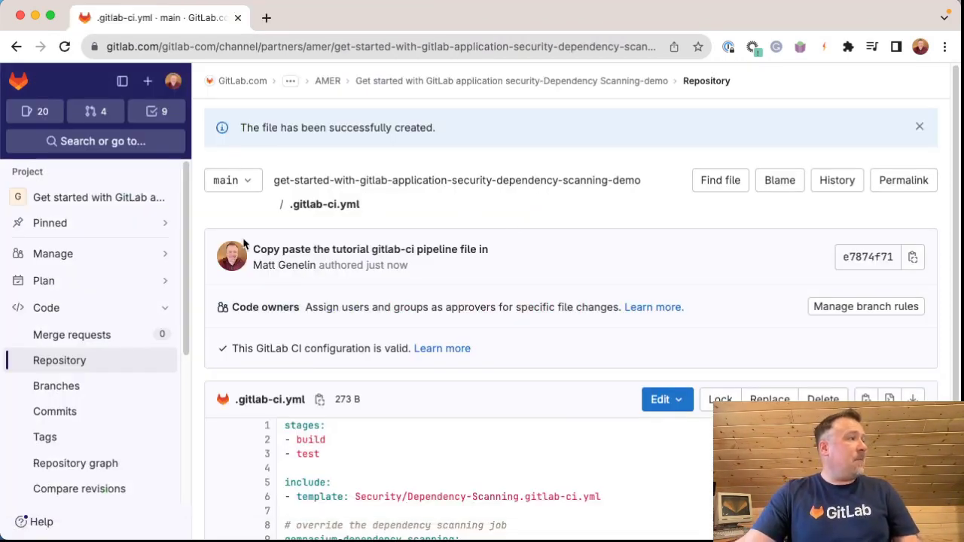
left_click(87, 363)
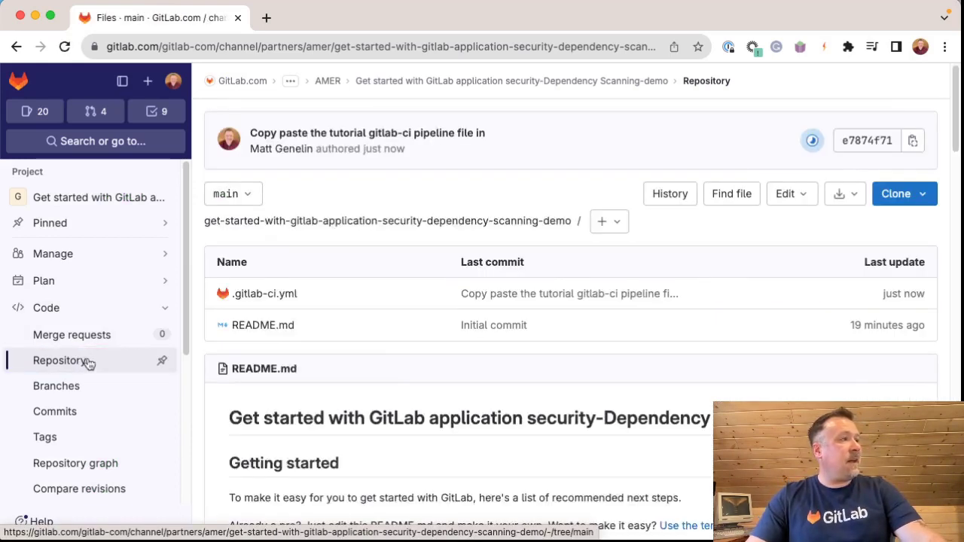
left_click(617, 225)
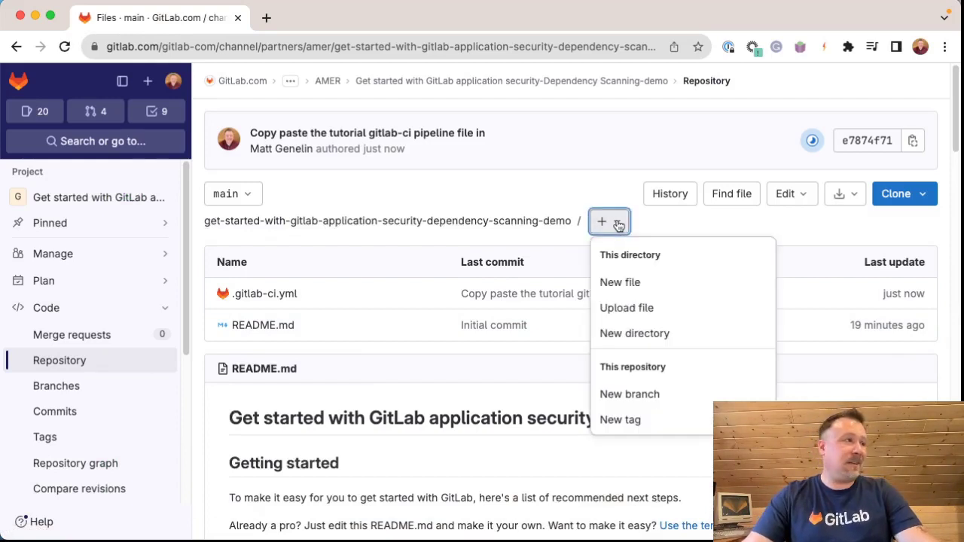
left_click(644, 285)
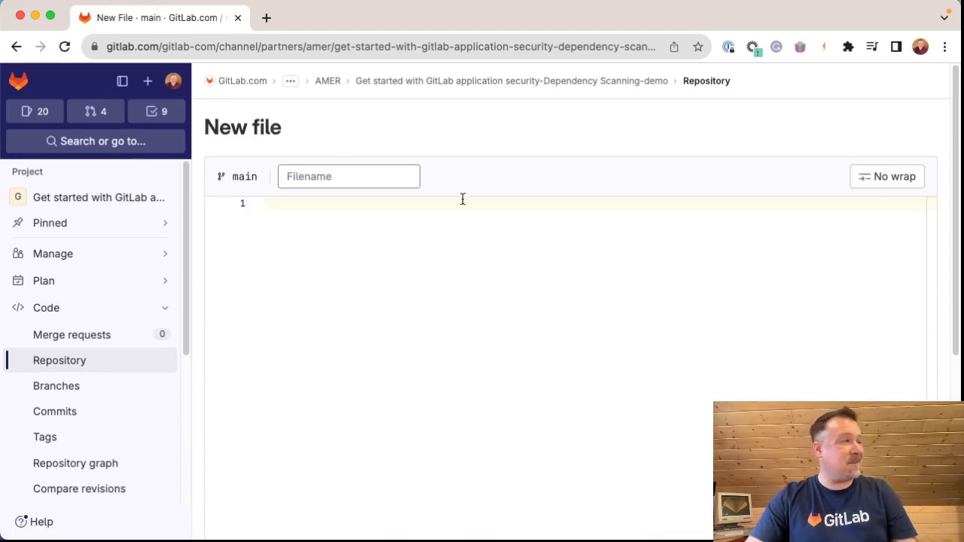
left_click(318, 177)
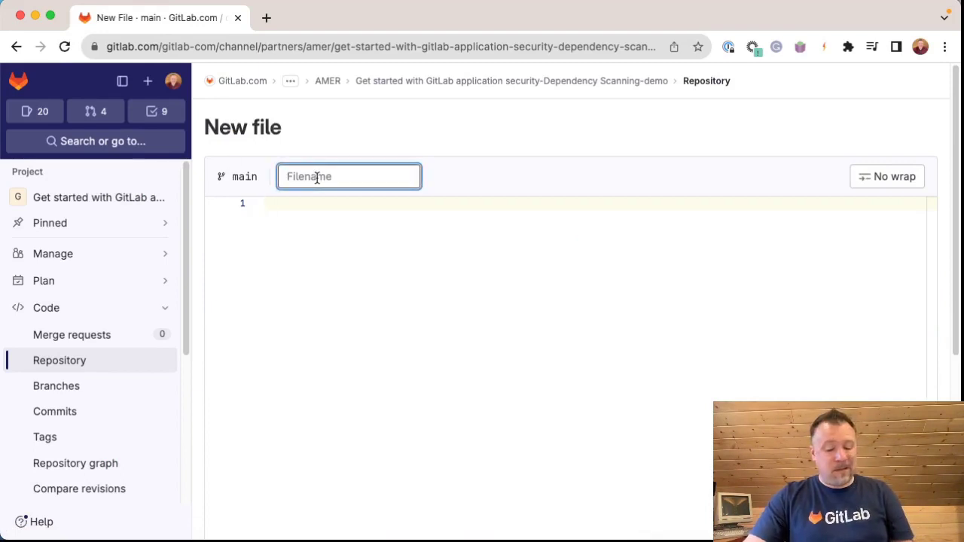
type("index.js")
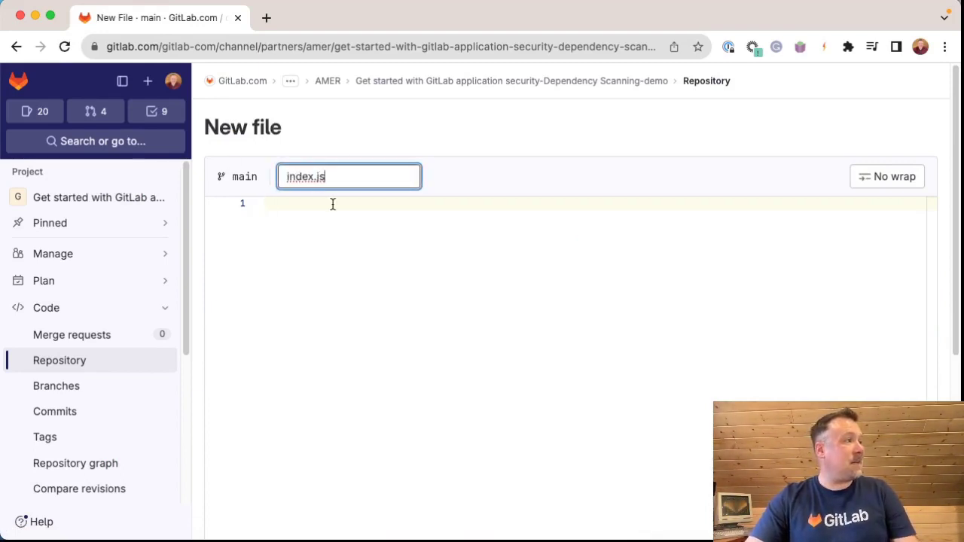
Fill index.js with the tutorial's full fastify server code and commit it to main with the message "Add new file".
left_click(332, 204)
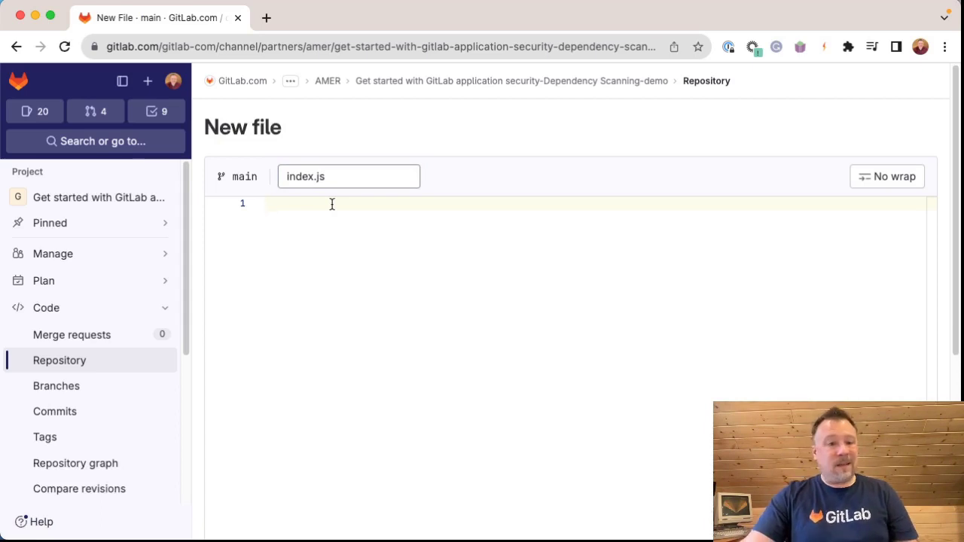
key("super+grave")
left_click_drag(208, 194, 376, 474)
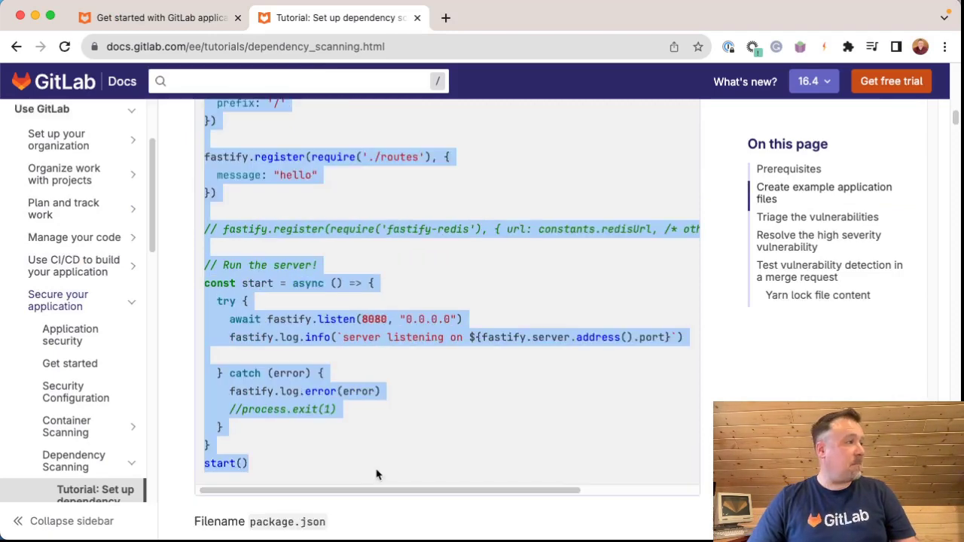
key("ctrl+c")
key("super+grave")
key("ctrl+v")
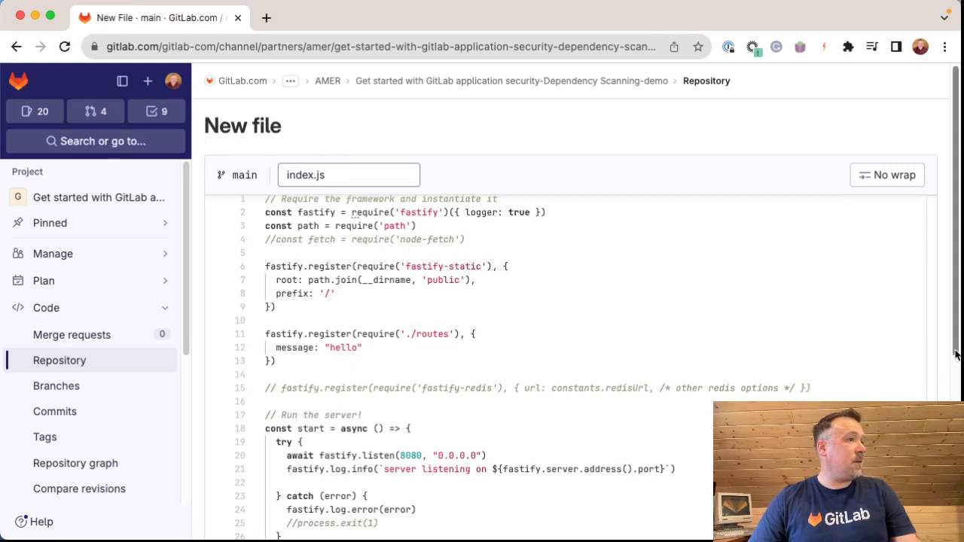
scroll(957, 375, "down", 5)
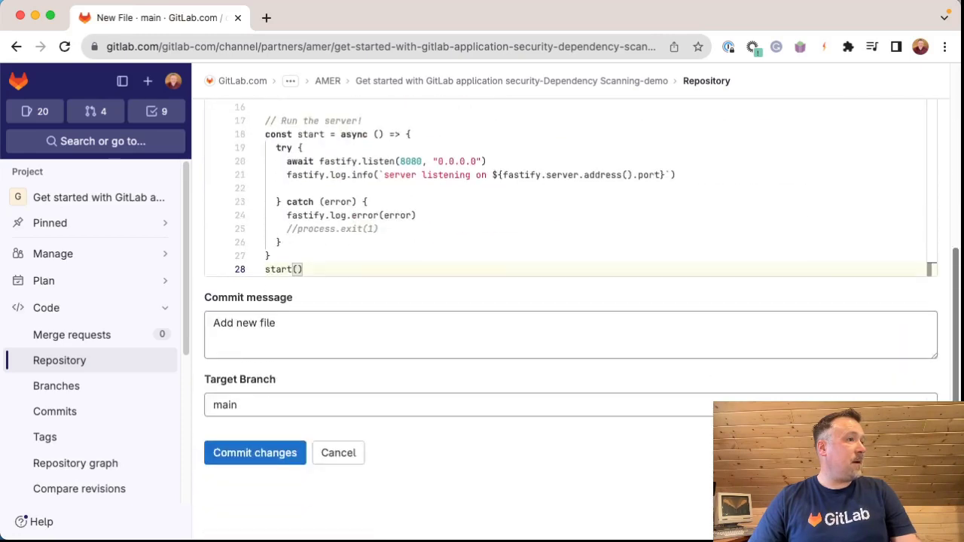
left_click(286, 455)
Copy the filename package.json from the tutorial's list of example application files.
key("super+grave")
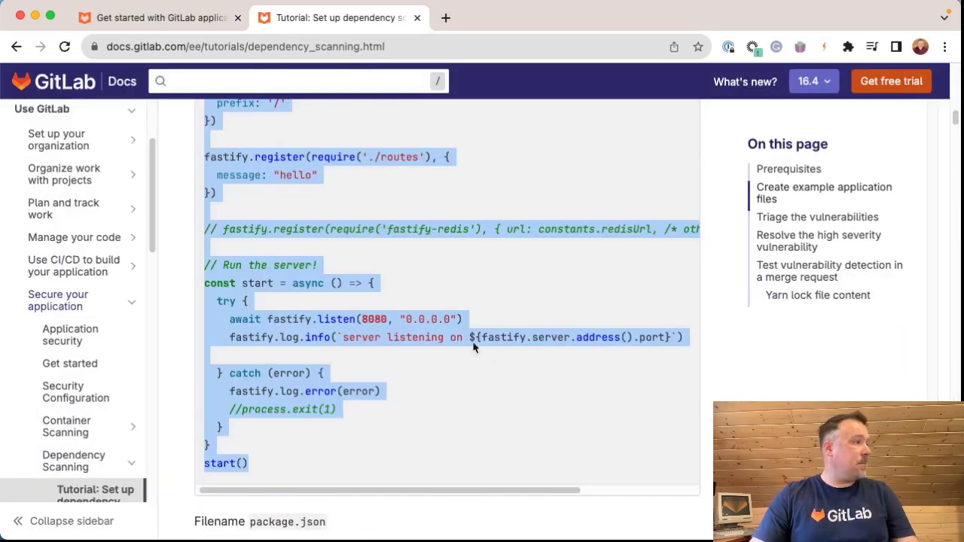
scroll(461, 342, "down", 5)
scroll(462, 342, "down", 1)
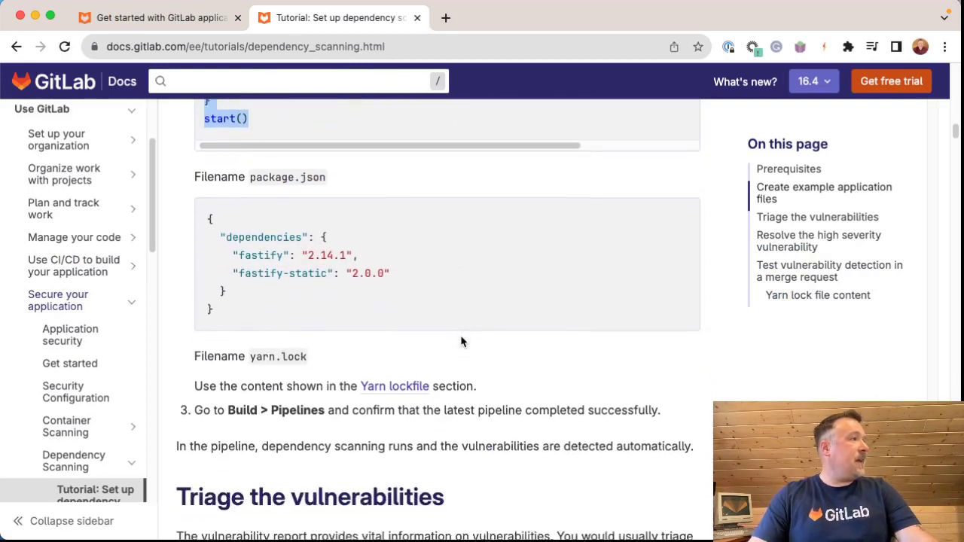
double_click(258, 164)
left_click_drag(257, 164, 309, 162)
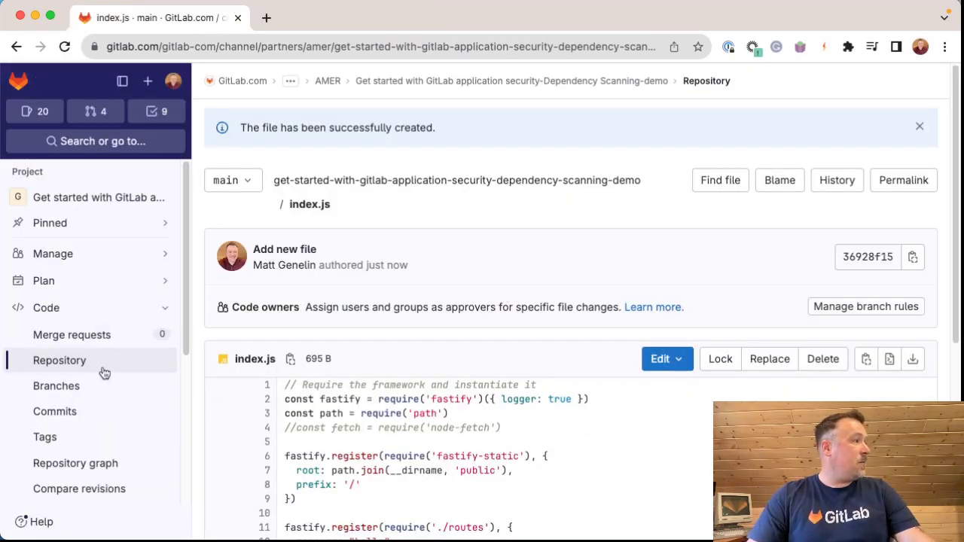
Start another new file in the repository root on main and name it package.json.
left_click(104, 373)
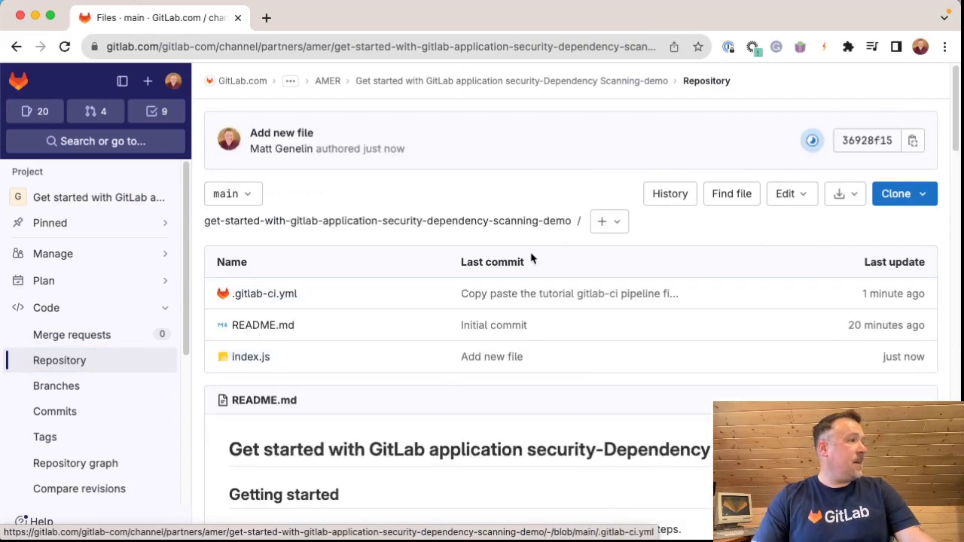
left_click(609, 222)
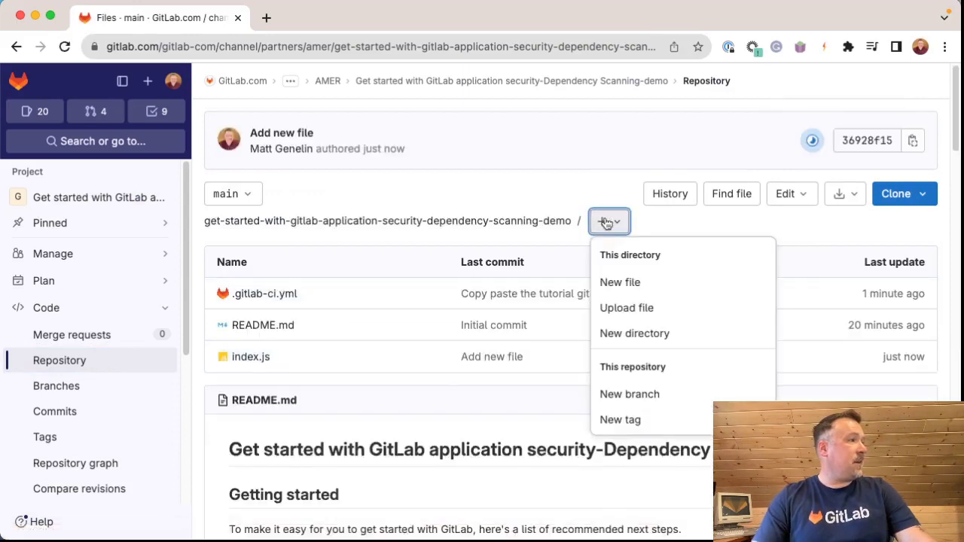
left_click(625, 284)
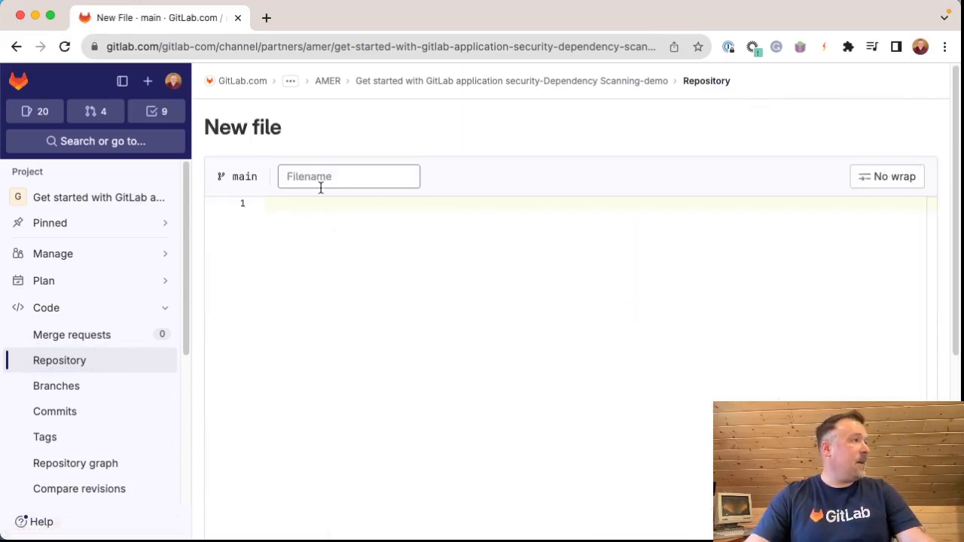
left_click(320, 185)
key("ctrl+v")
left_click(374, 175)
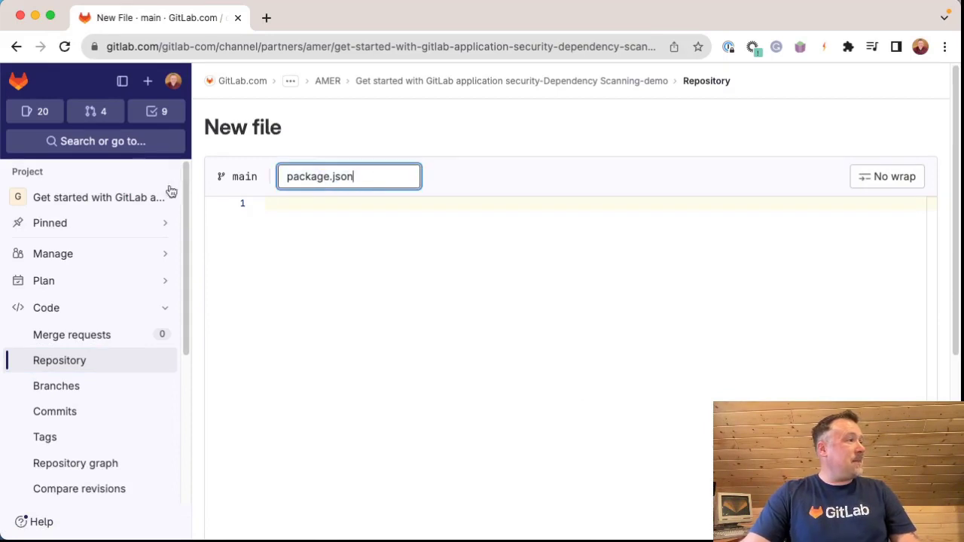
left_click_drag(364, 177, 253, 172)
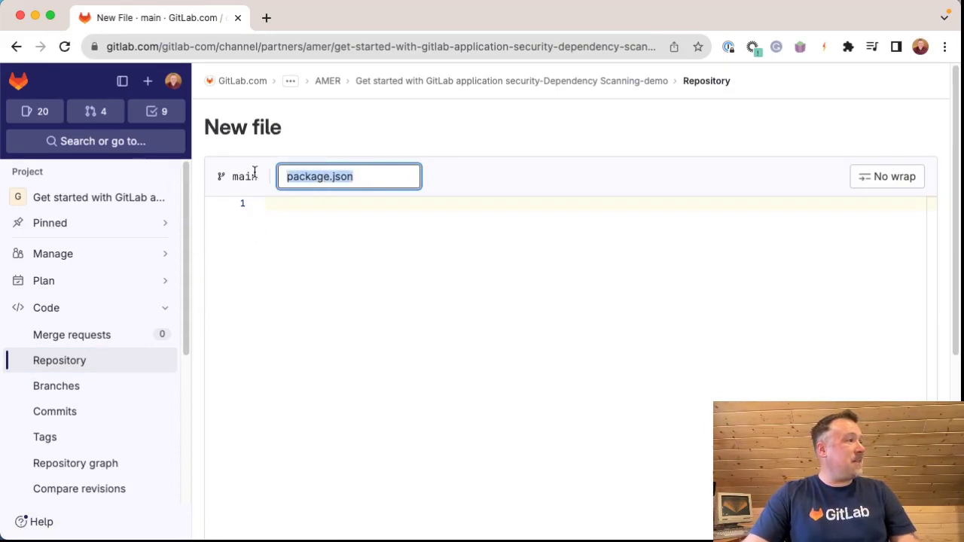
Copy the tutorial's dependencies block with fastify 2.14.1 and fastify-static 2.0.0 into package.json.
left_click(291, 206)
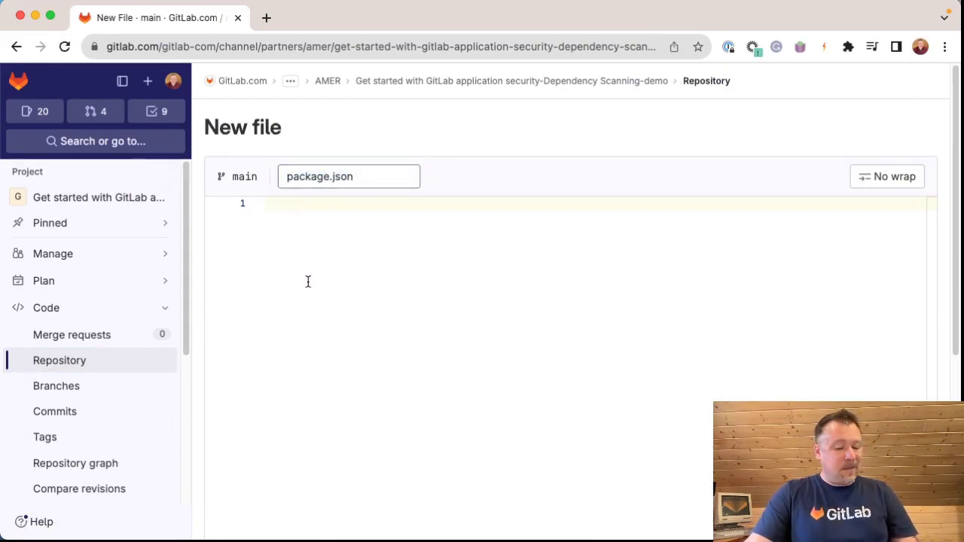
key("super+grave")
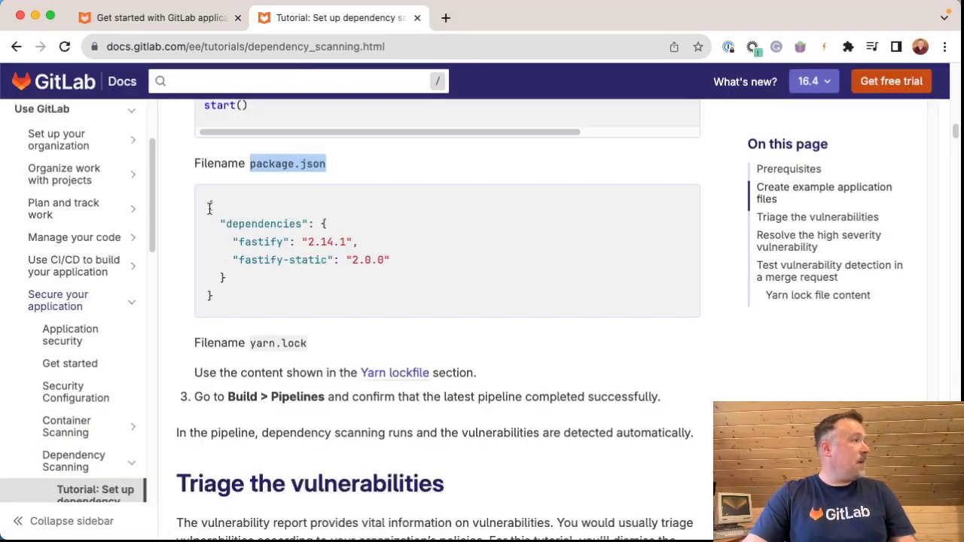
left_click_drag(208, 205, 226, 300)
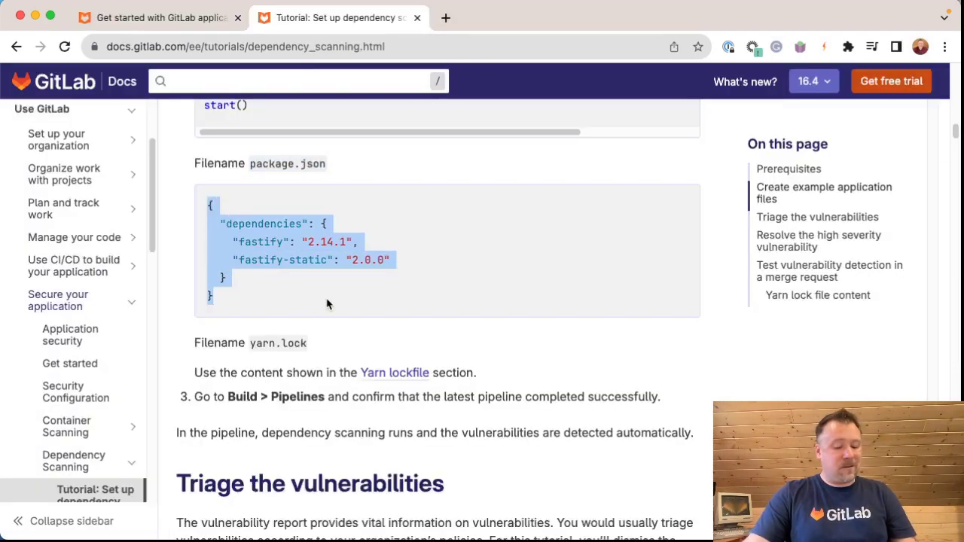
key("super+c")
key("super+grave")
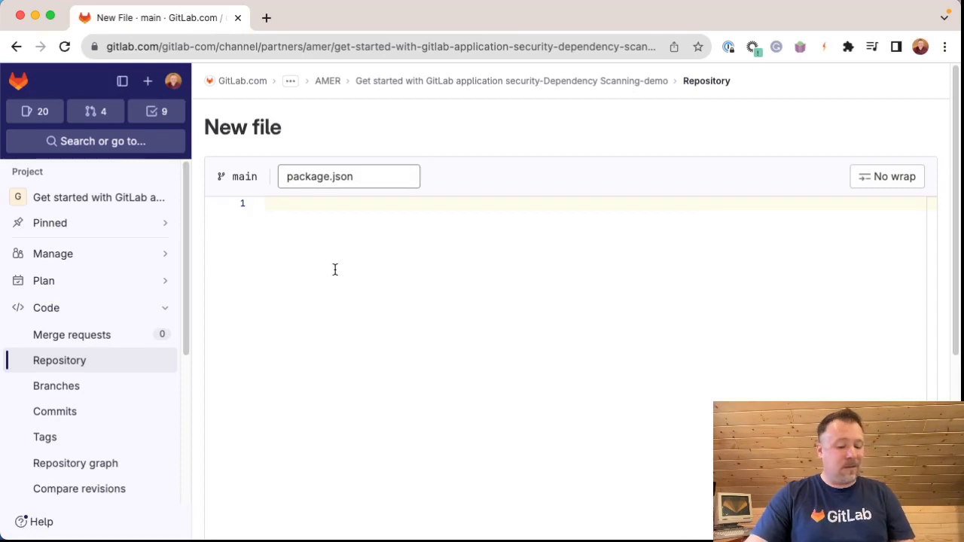
key("super+v")
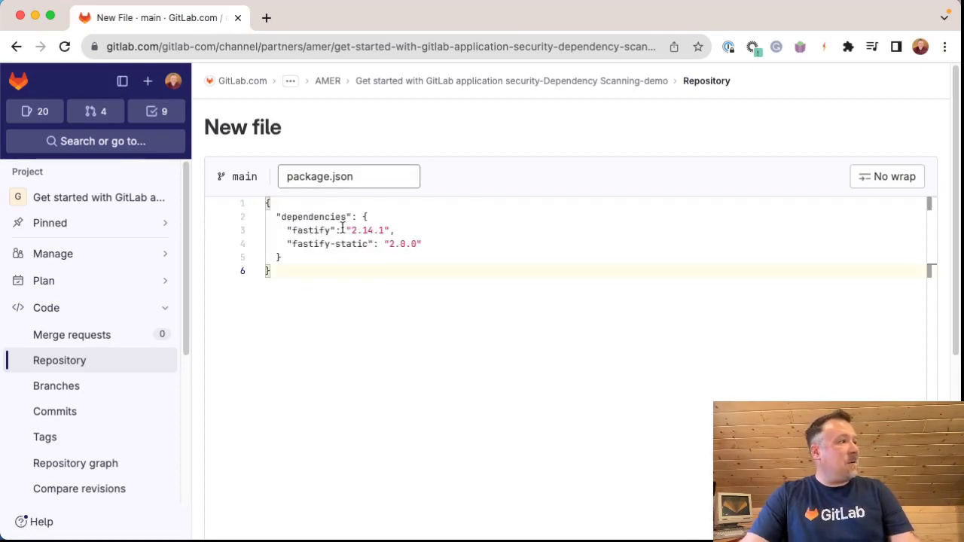
Highlight the fastify dependency and its version number in package.json, and return to the tutorial's file list.
double_click(302, 230)
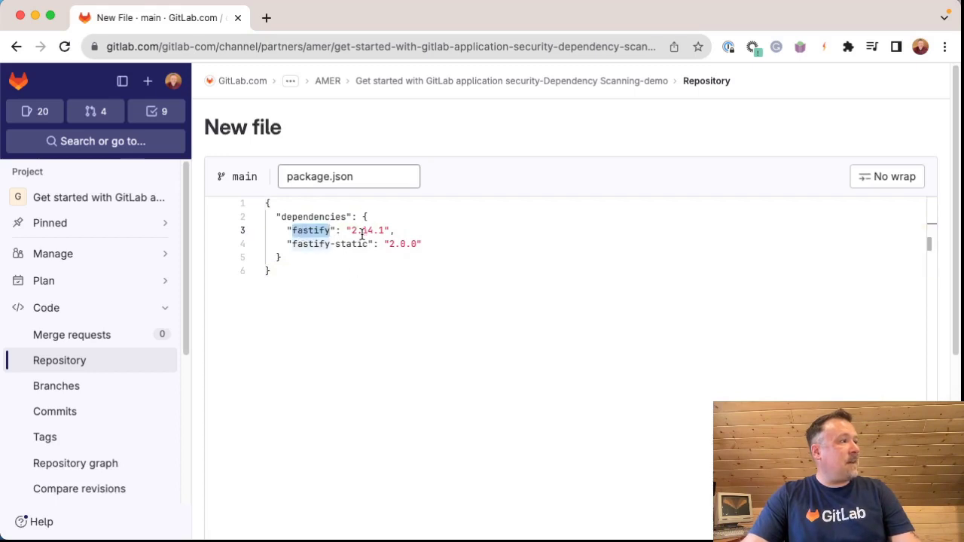
left_click_drag(352, 231, 386, 230)
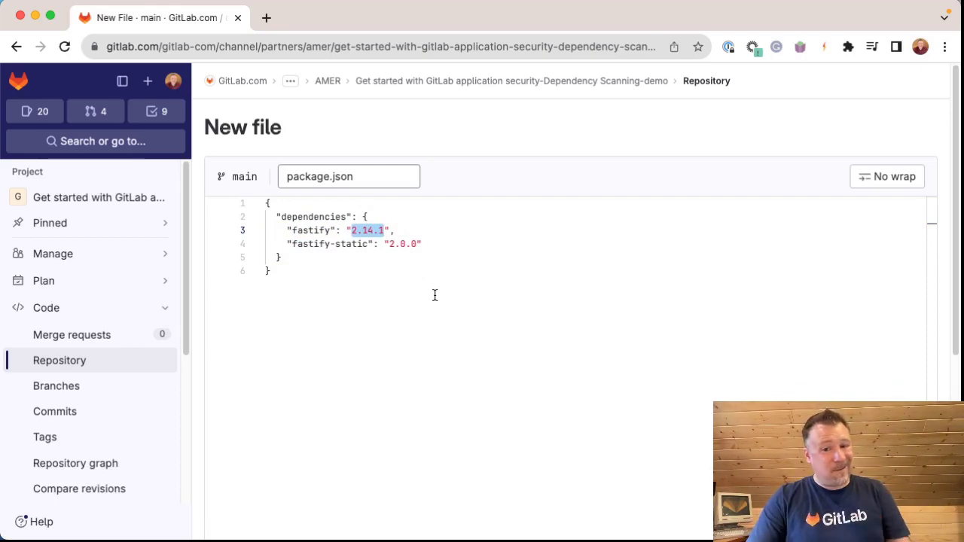
key("super+grave")
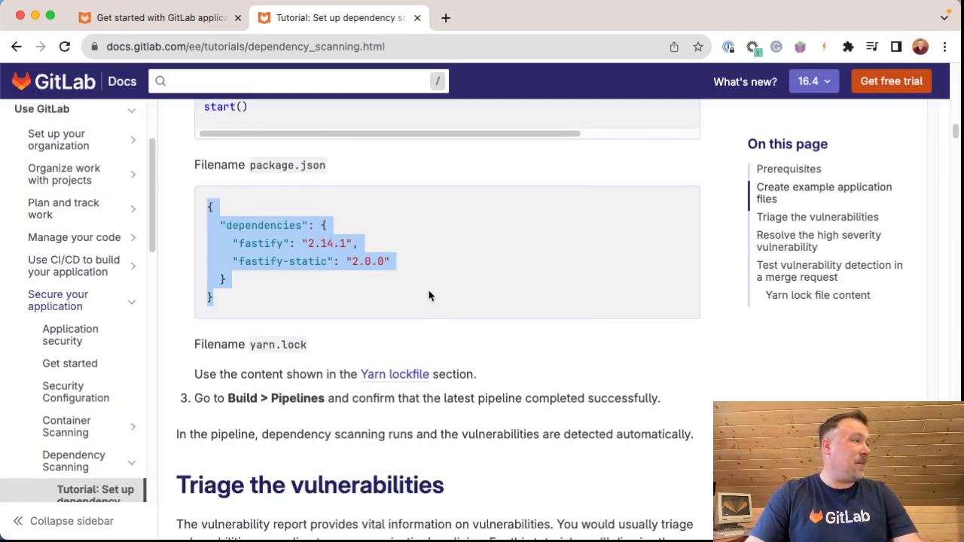
Copy the filename yarn.lock from the tutorial's list of example application files.
scroll(428, 294, "down", 1)
scroll(427, 294, "down", 2)
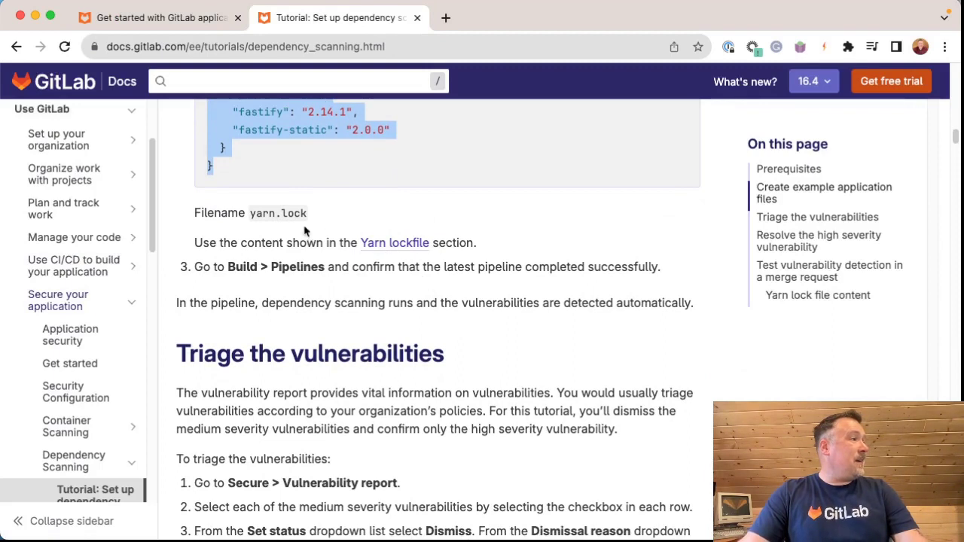
left_click_drag(251, 214, 307, 213)
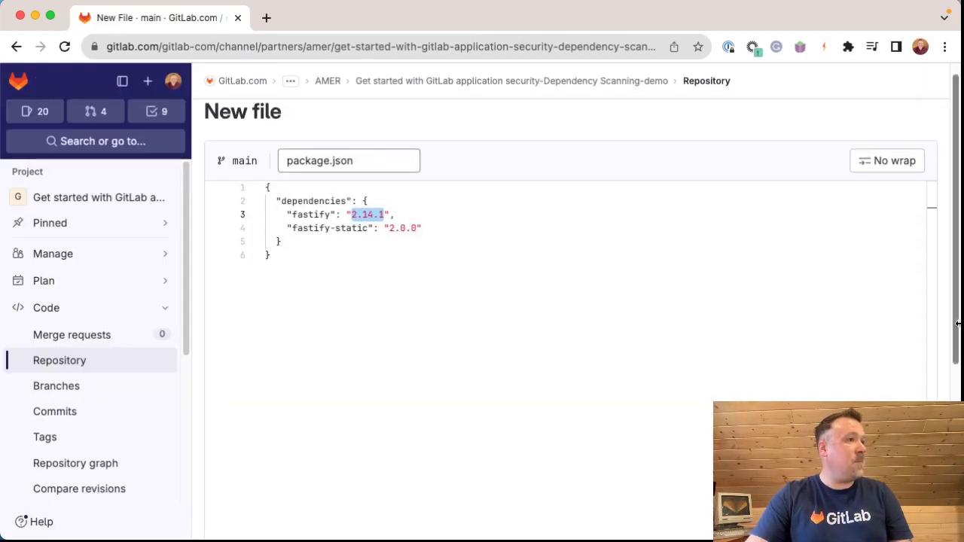
Commit package.json to main with the message "Add new file" and return to the repository root.
scroll(958, 324, "down", 5)
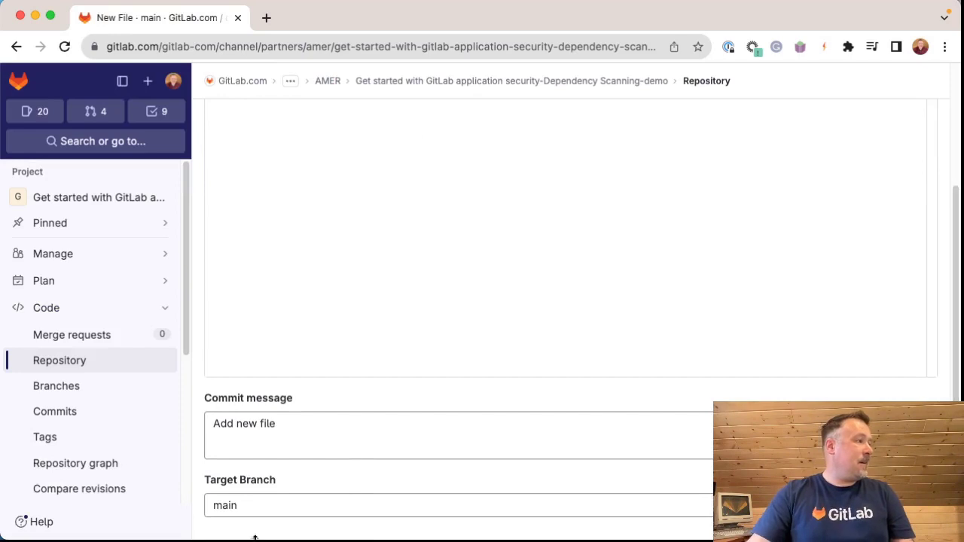
left_click(271, 455)
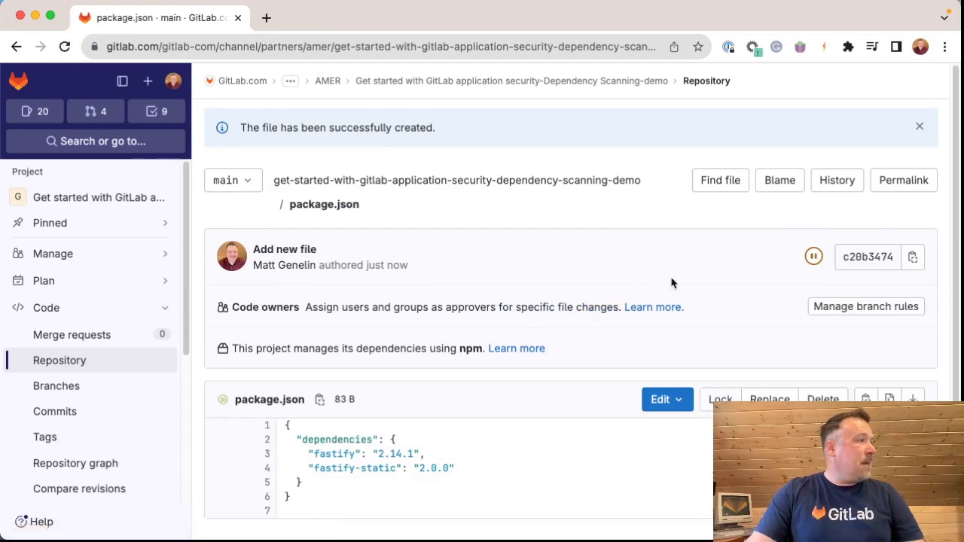
left_click(391, 181)
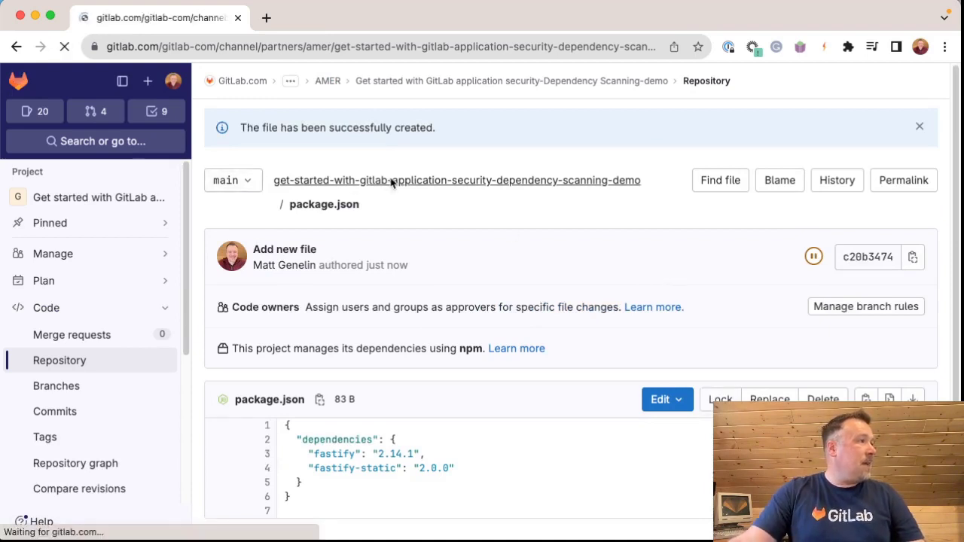
Start a new file in the repository root on main and name it yarn.lock.
left_click(609, 223)
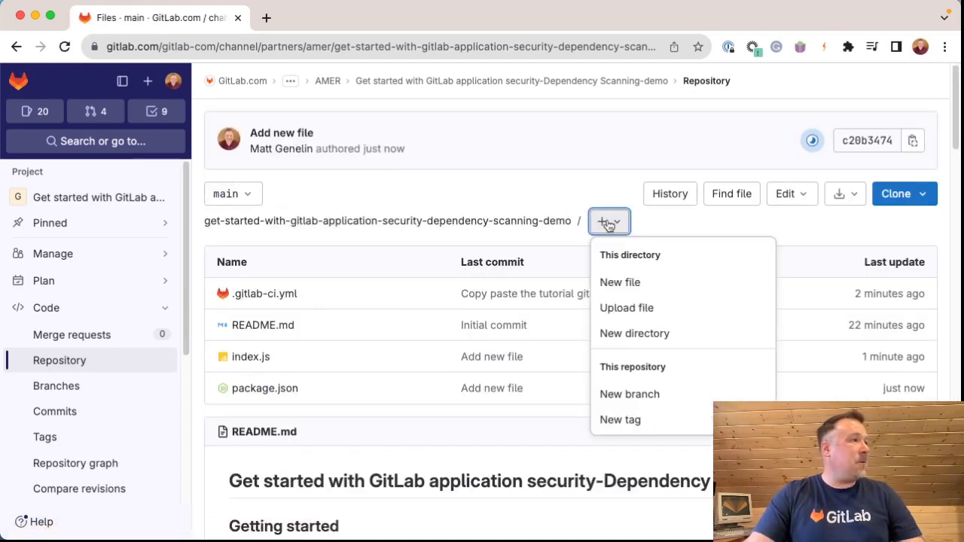
left_click(627, 283)
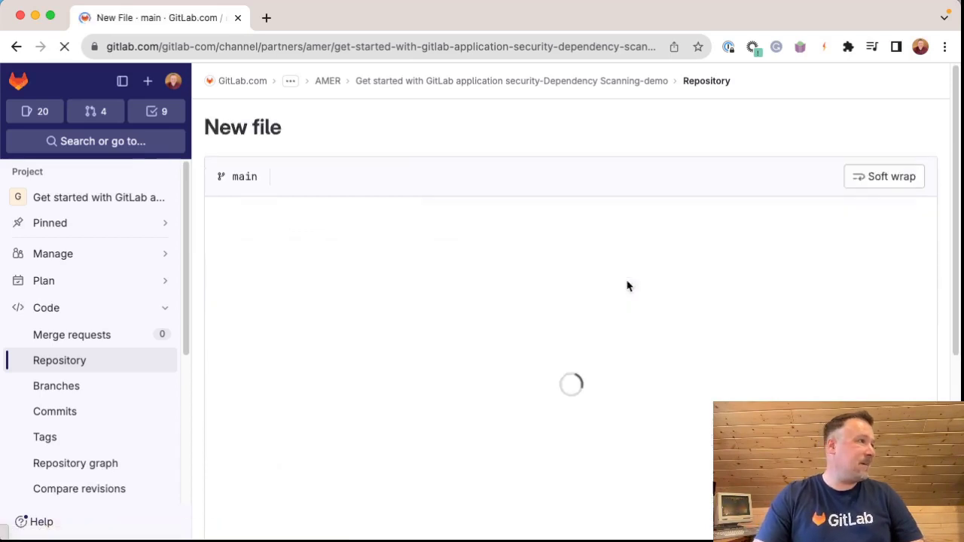
left_click(334, 176)
type("yarn.lock")
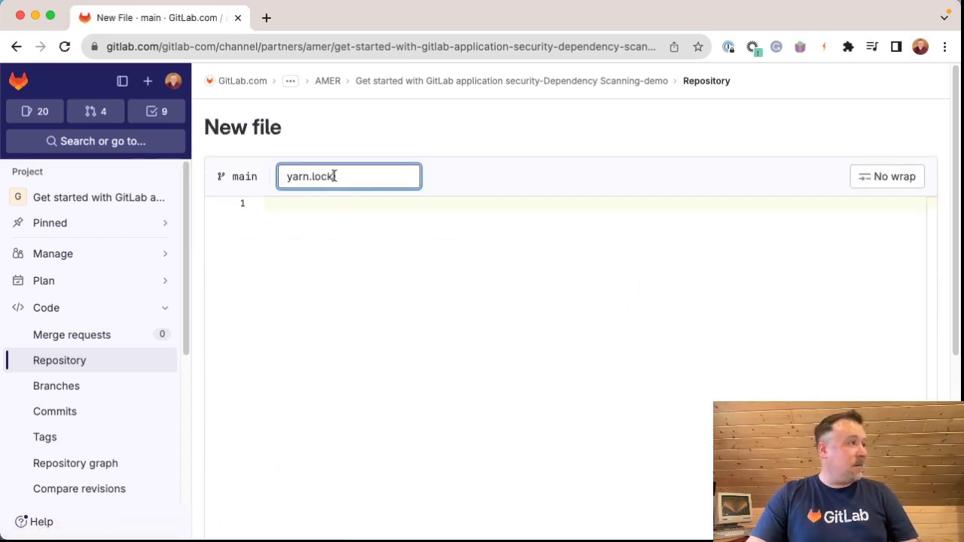
left_click(347, 210)
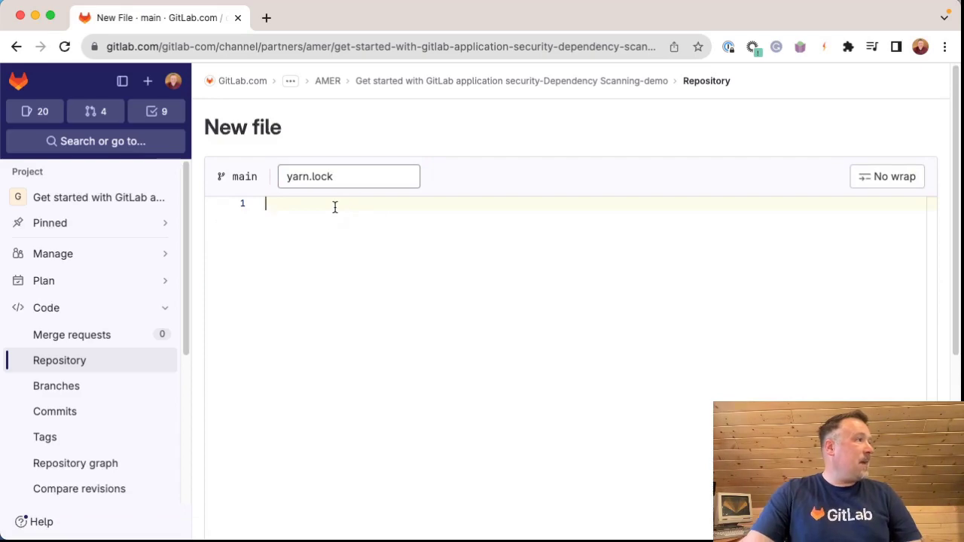
Copy the full content of the tutorial's Yarn lockfile section into the body of yarn.lock.
key("ctrl+Tab")
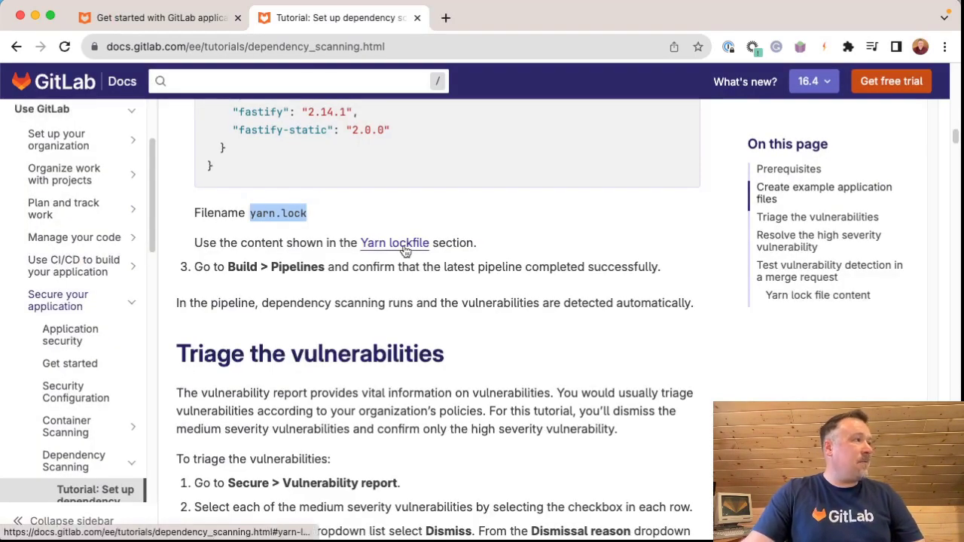
key("super+w")
left_click(379, 178)
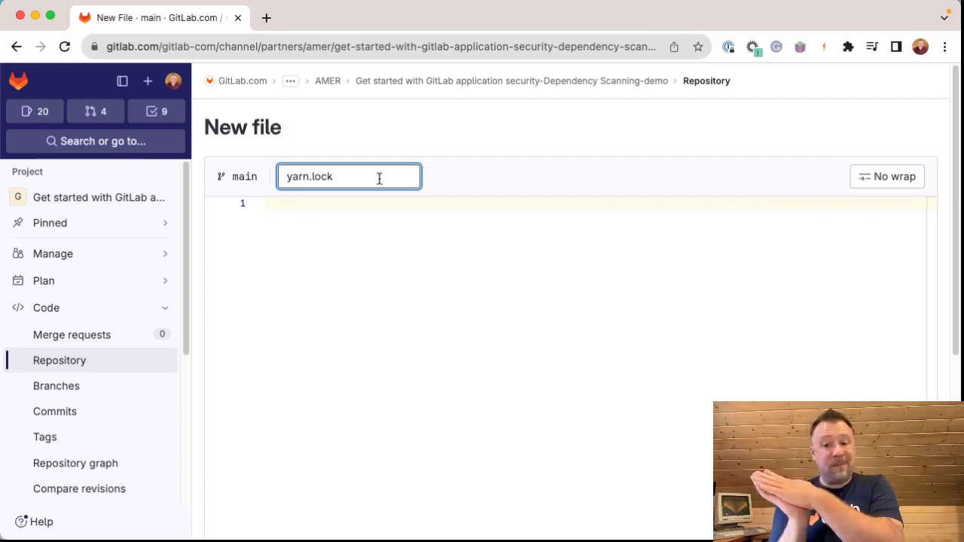
key("super+Tab")
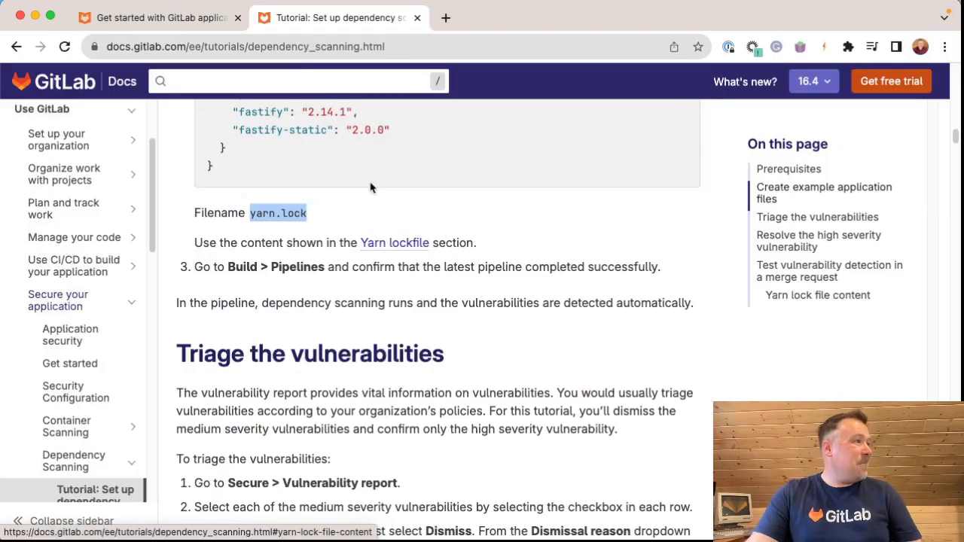
left_click_drag(196, 243, 538, 252)
left_click(538, 251)
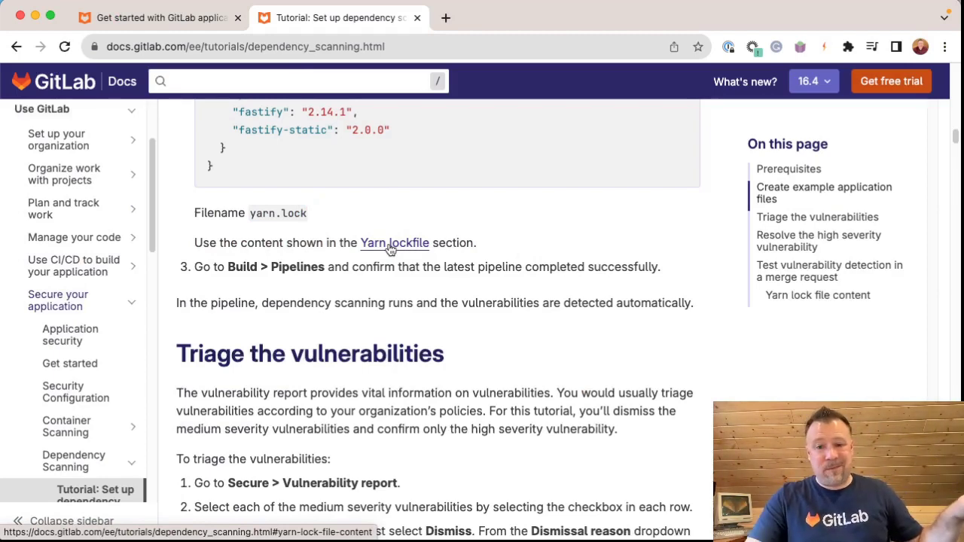
left_click(391, 244)
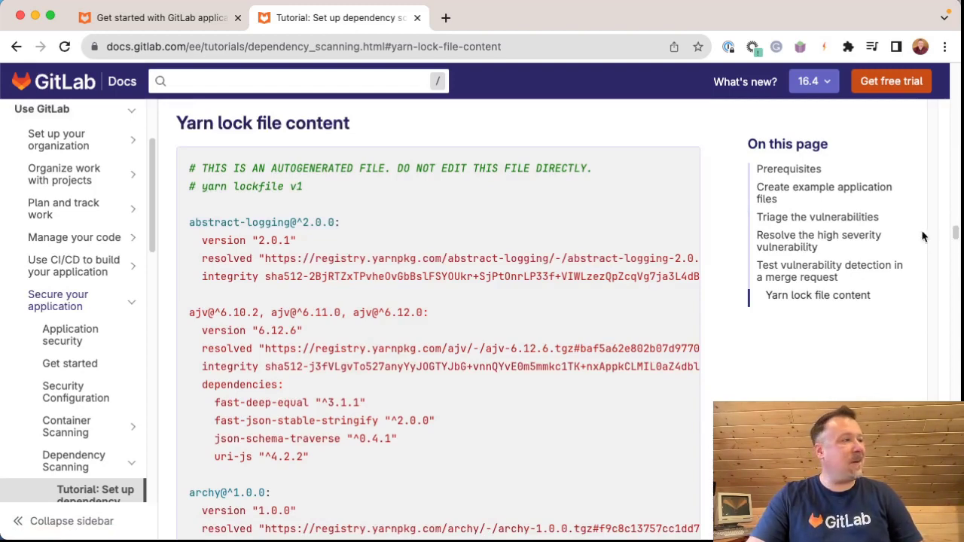
left_click_drag(188, 167, 696, 281)
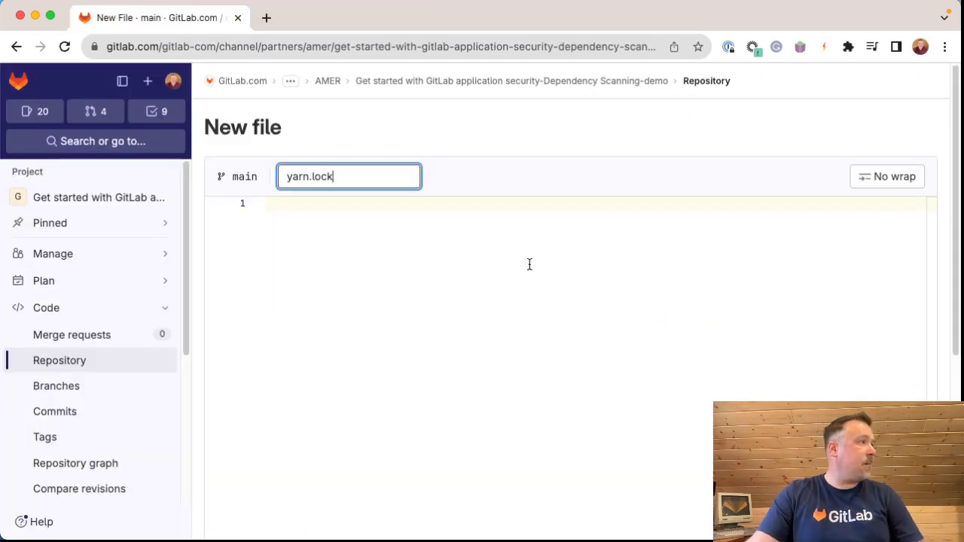
left_click(292, 206)
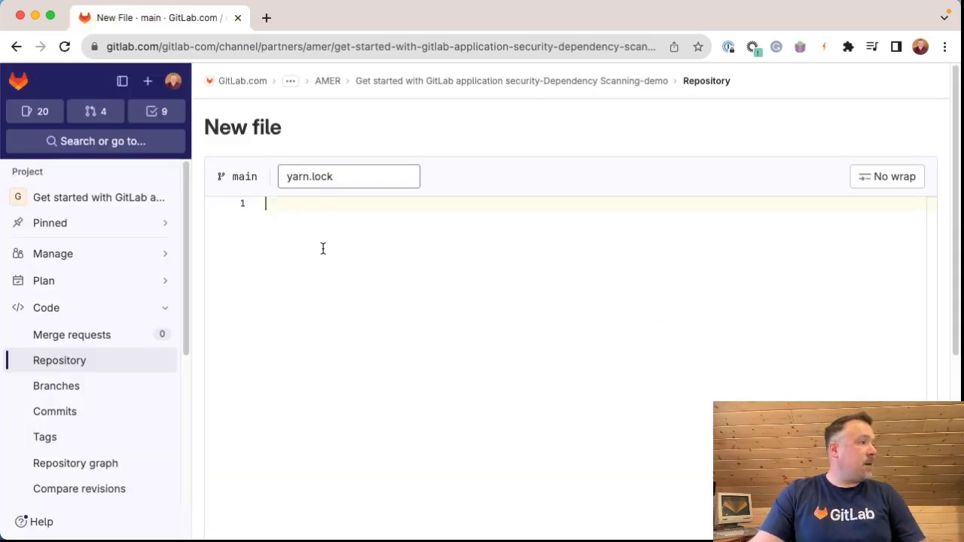
key("super+v")
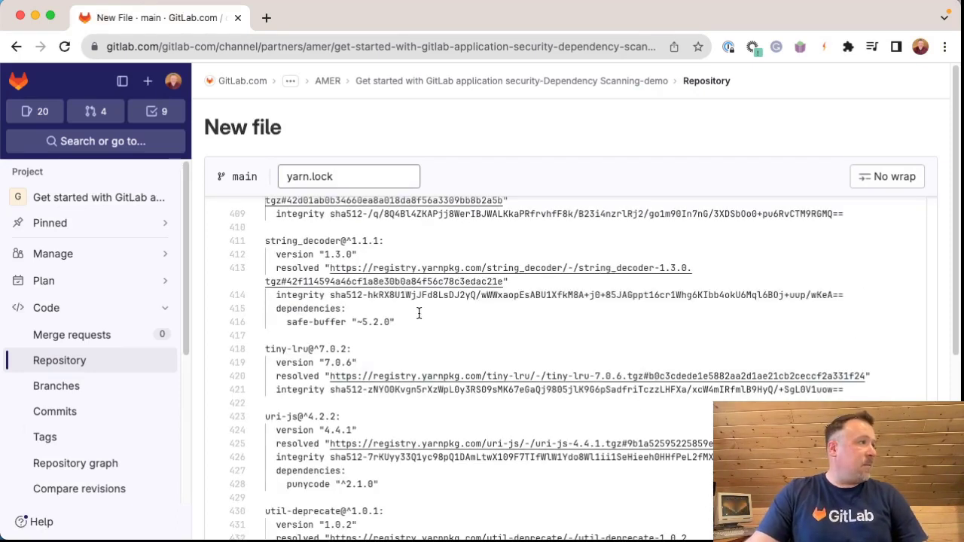
Highlight the version numbers of the string_decoder, safe-buffer, tiny-lru, uri-js and util-deprecate entries in yarn.lock.
left_click_drag(271, 241, 391, 241)
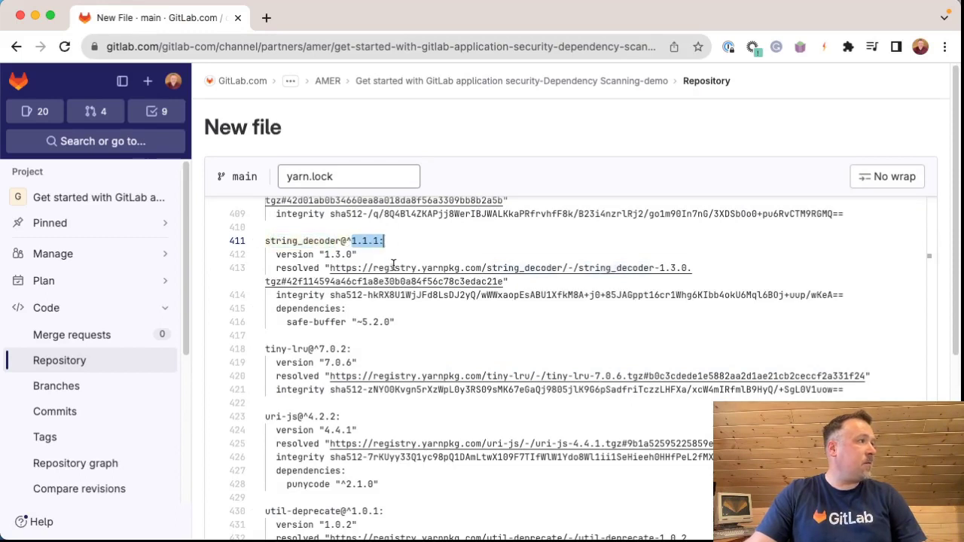
left_click(390, 323)
left_click_drag(285, 323, 413, 324)
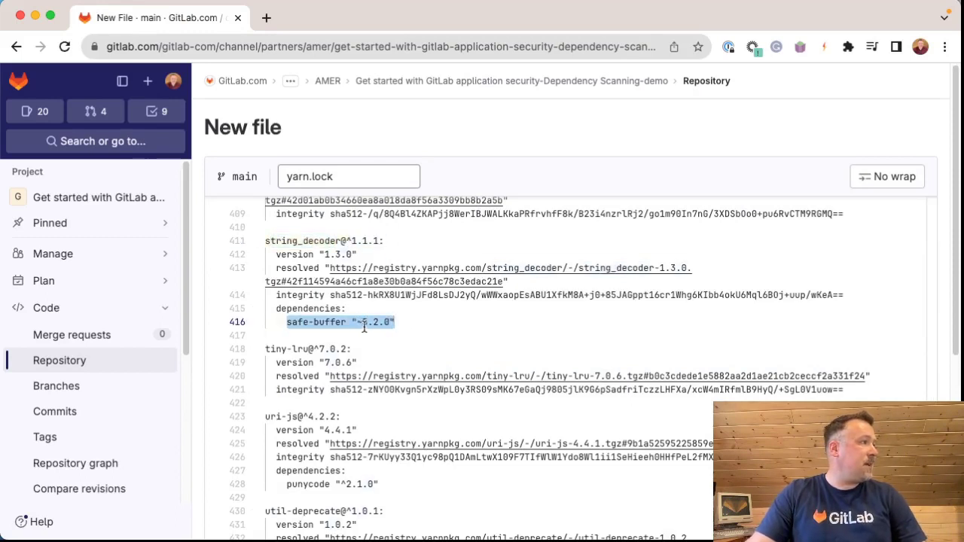
left_click_drag(319, 349, 348, 349)
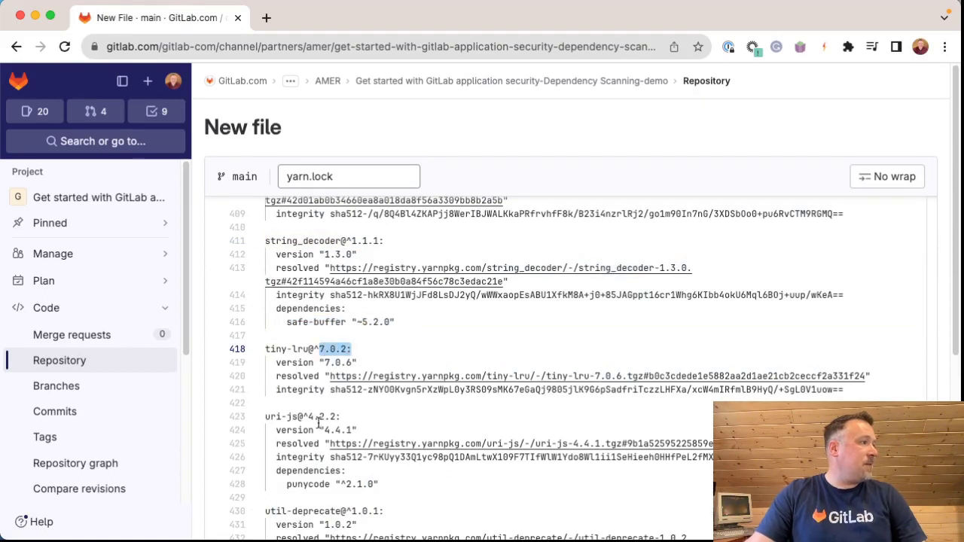
left_click_drag(308, 416, 341, 416)
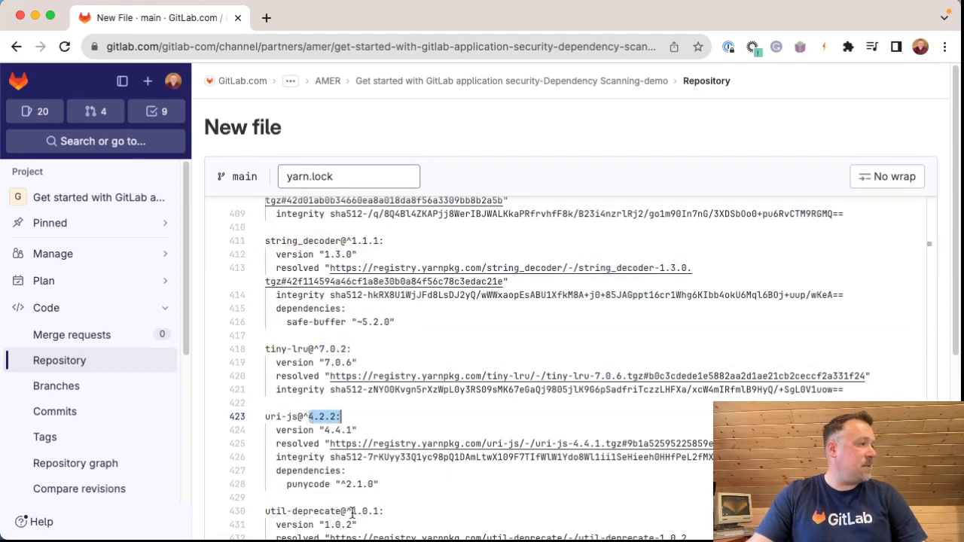
left_click_drag(351, 511, 385, 511)
Commit yarn.lock to main with the message "Add new file".
scroll(478, 484, "down", 1)
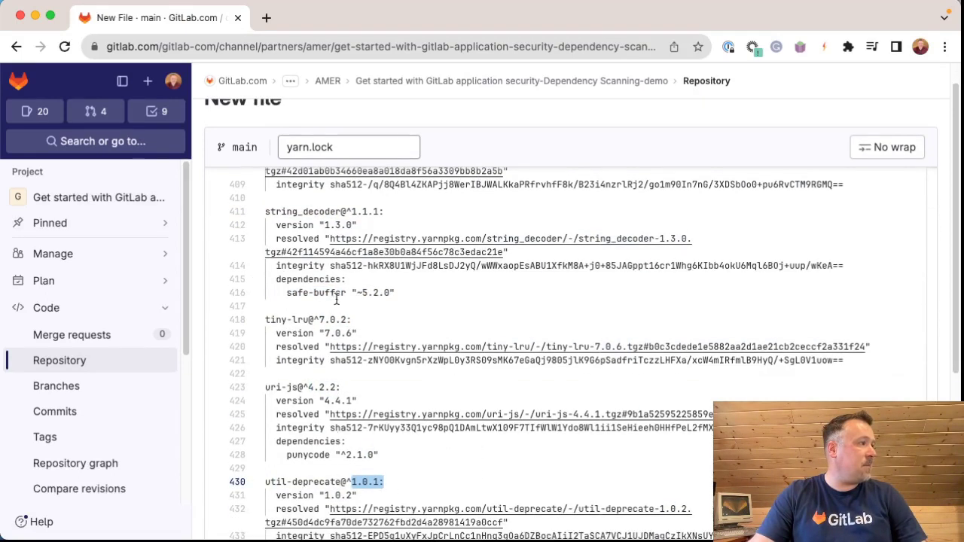
scroll(273, 492, "up", 1)
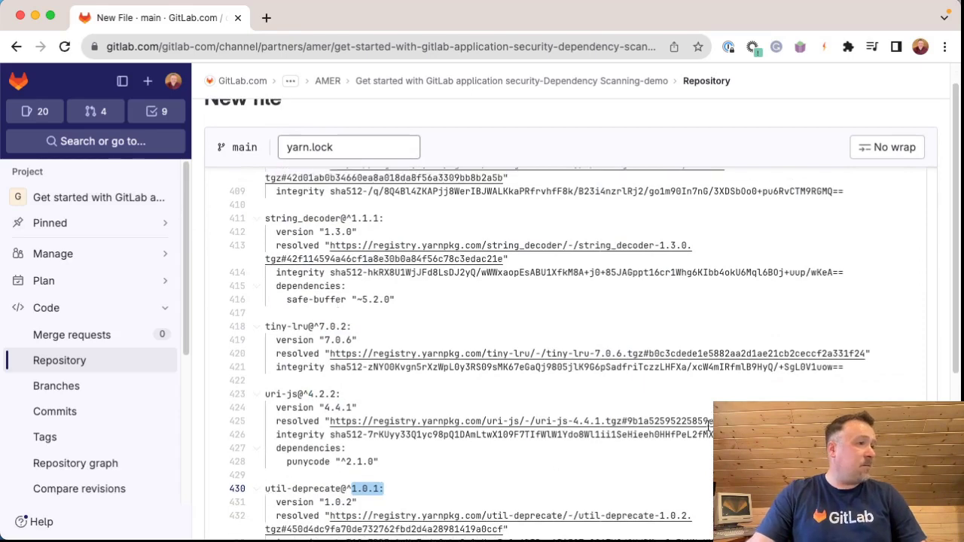
scroll(411, 511, "down", 4)
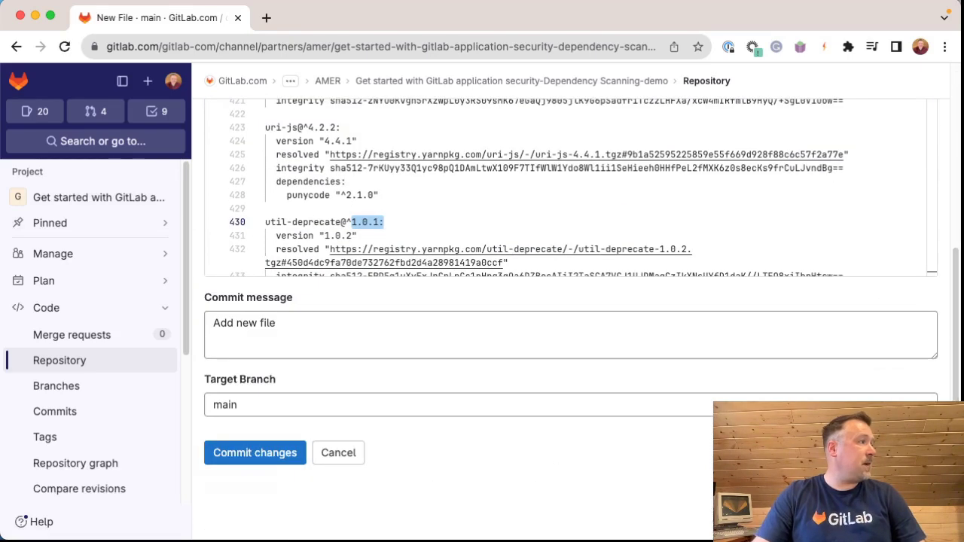
left_click(275, 453)
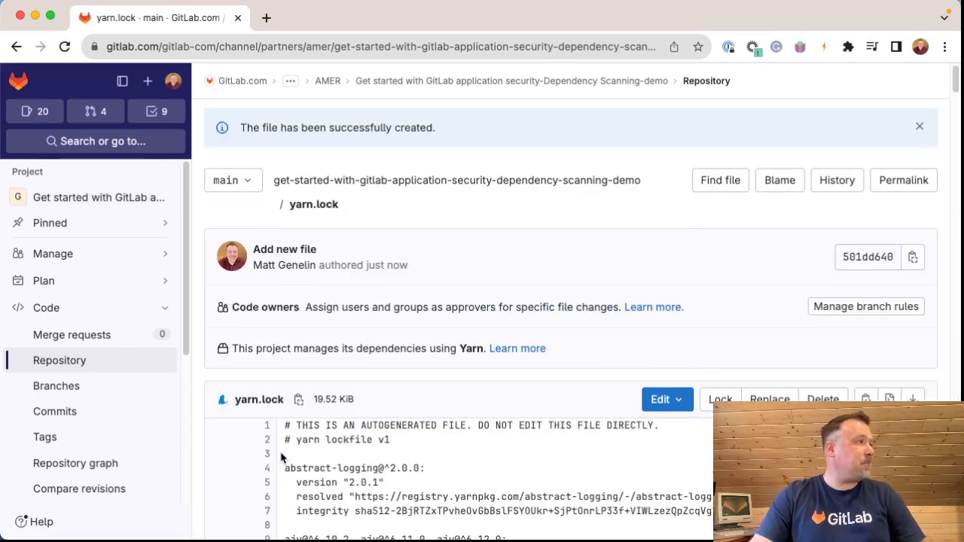
Go back to the tutorial's file list and read the pipeline confirmation step and the section on triaging the vulnerabilities.
key("super+grave")
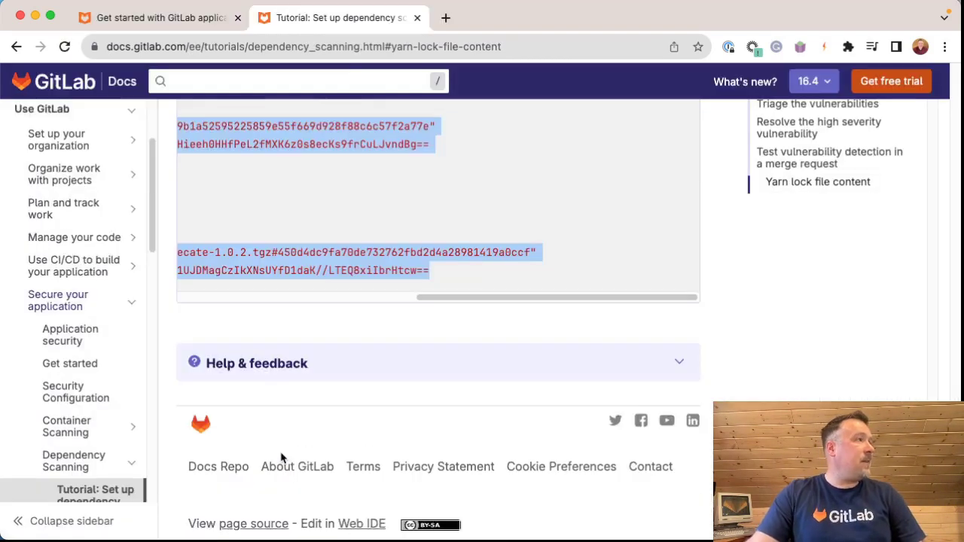
left_click(16, 47)
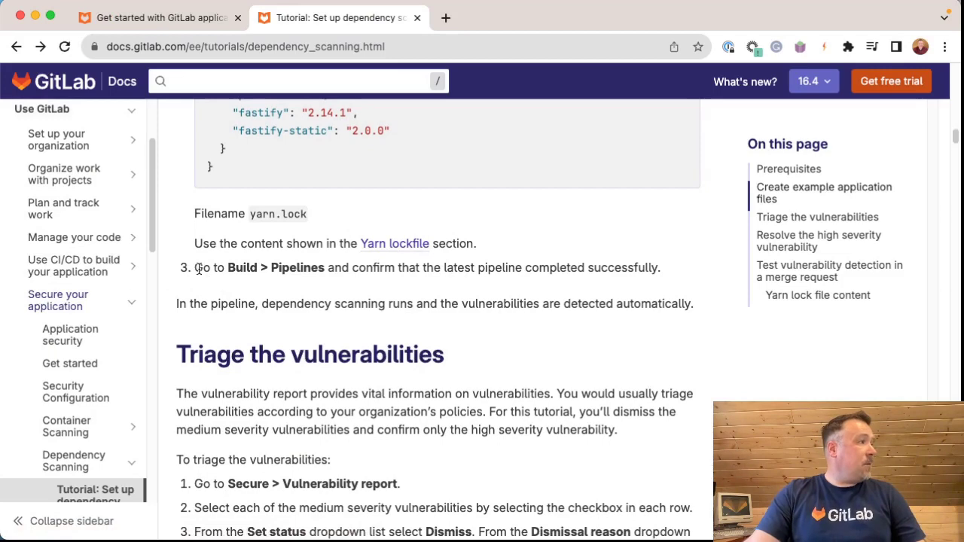
left_click_drag(199, 269, 661, 279)
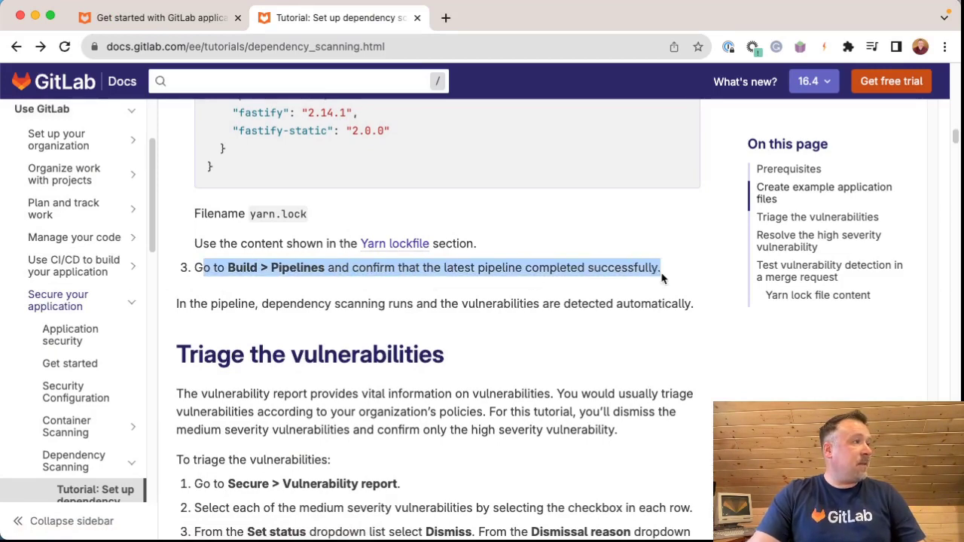
left_click(652, 272)
scroll(407, 290, "down", 3)
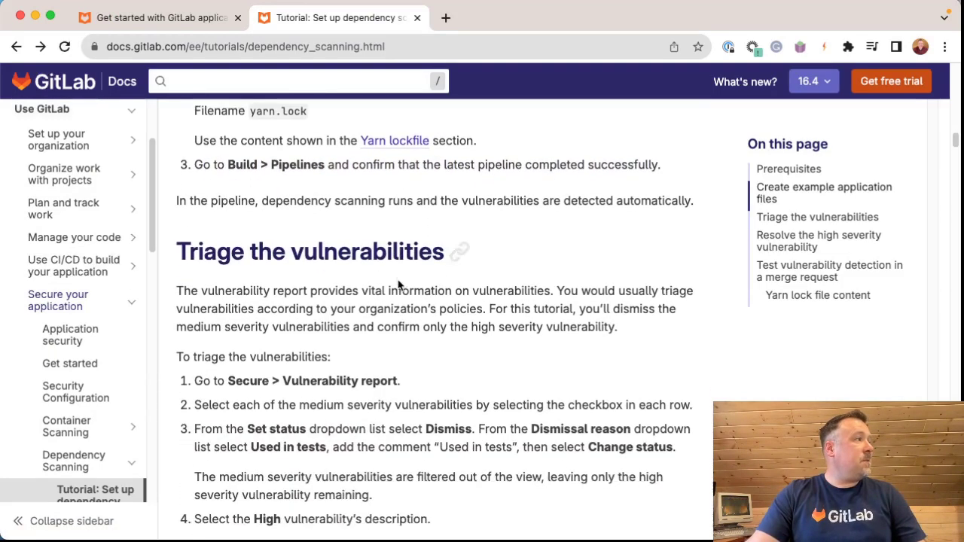
scroll(399, 285, "down", 2)
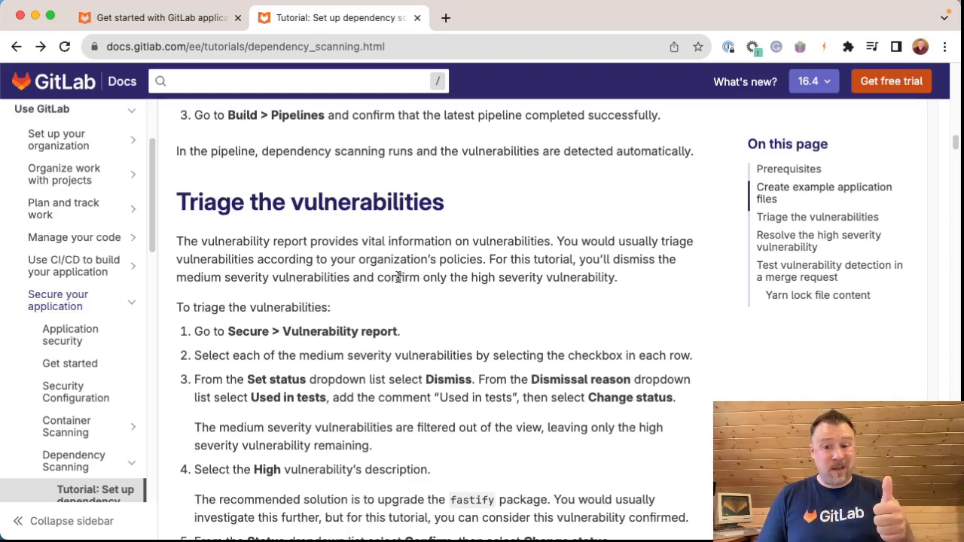
Open the demo project's build pipelines and check the status and time of the latest pipeline.
key("super+grave")
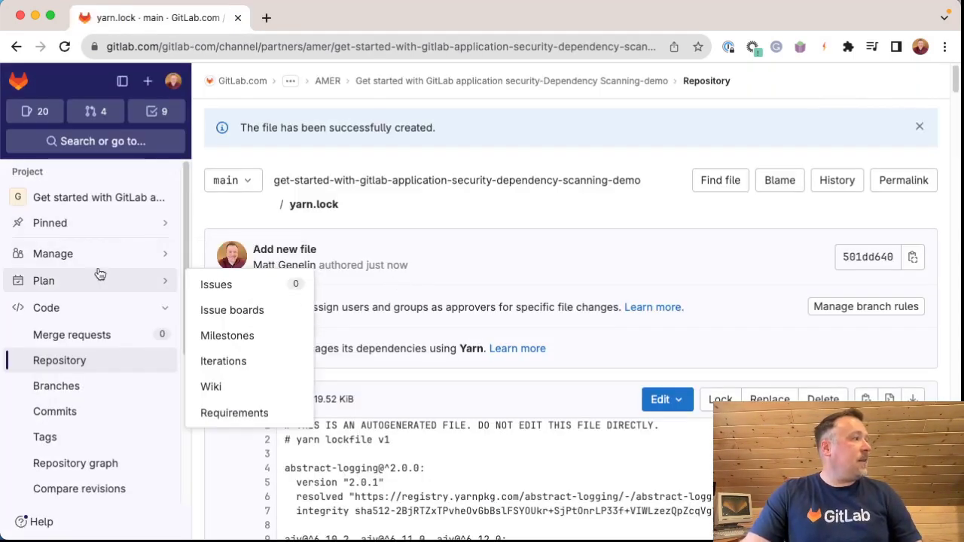
scroll(104, 273, "down", 2)
scroll(101, 273, "down", 5)
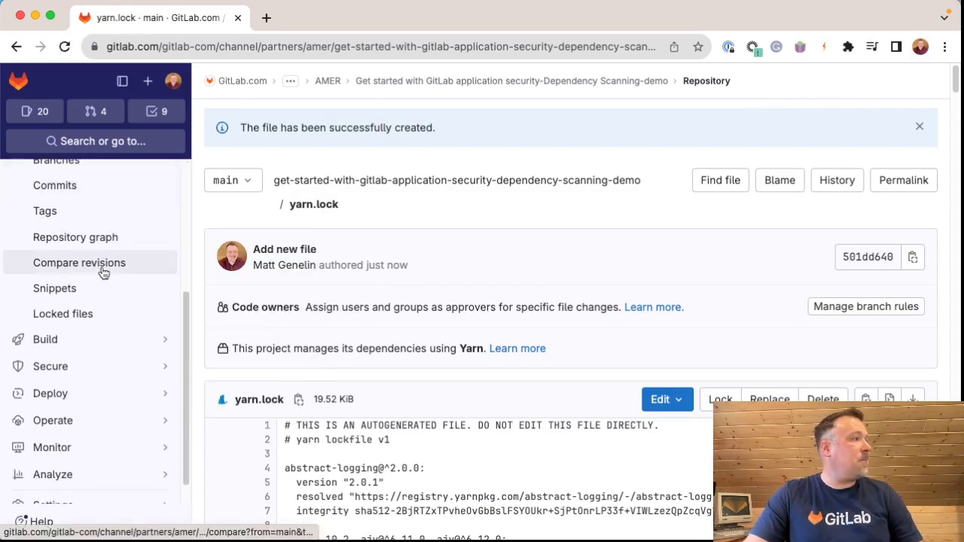
left_click(90, 344)
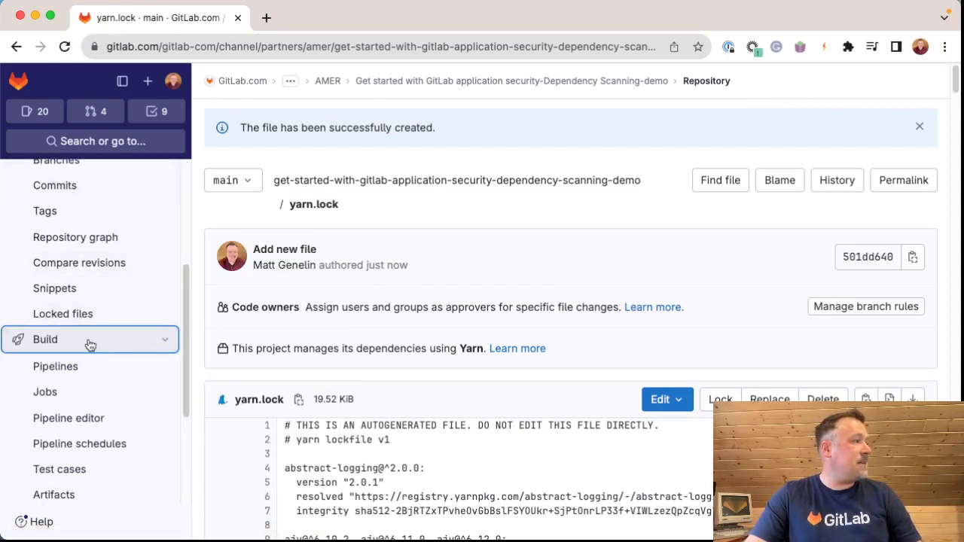
left_click(90, 366)
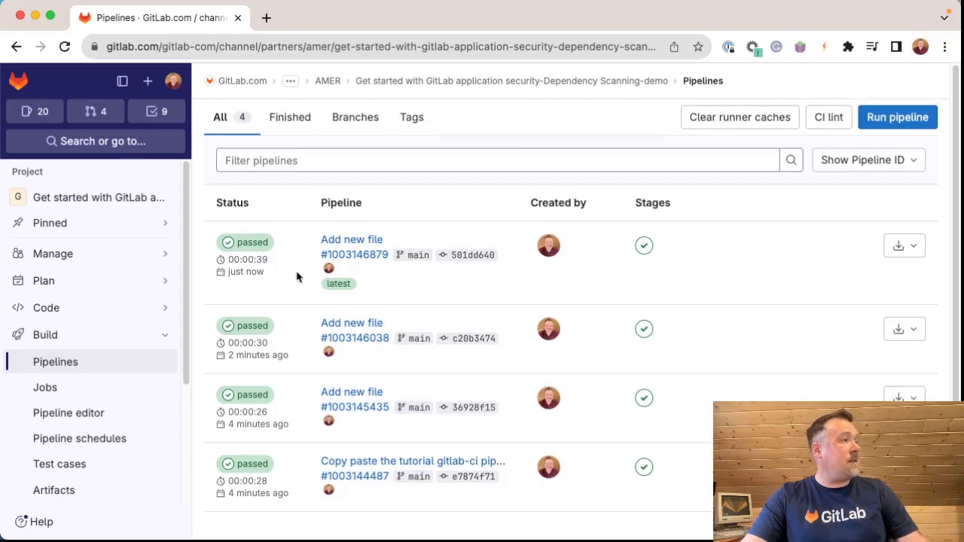
left_click_drag(267, 273, 221, 279)
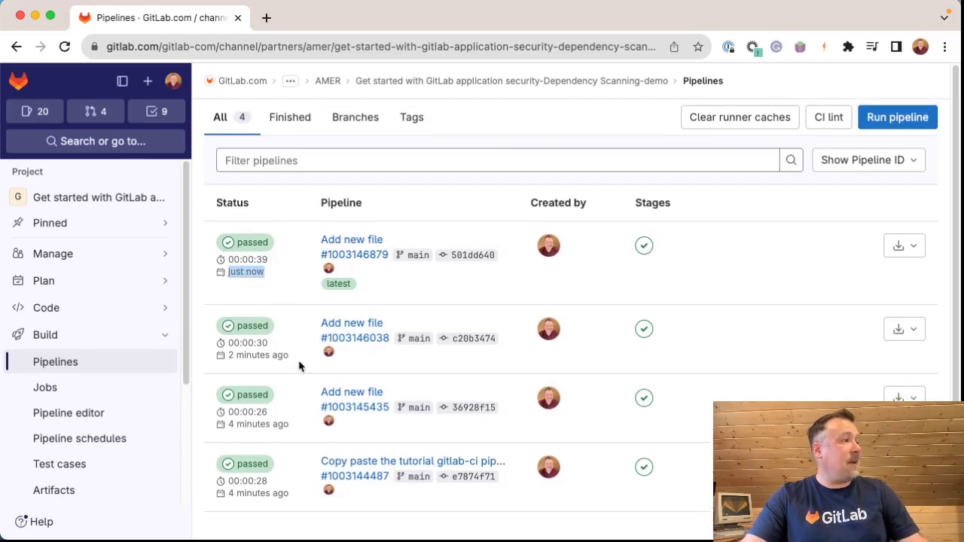
Check how long ago the earlier pipelines in the list ran.
left_click_drag(299, 366, 226, 360)
left_click(280, 428)
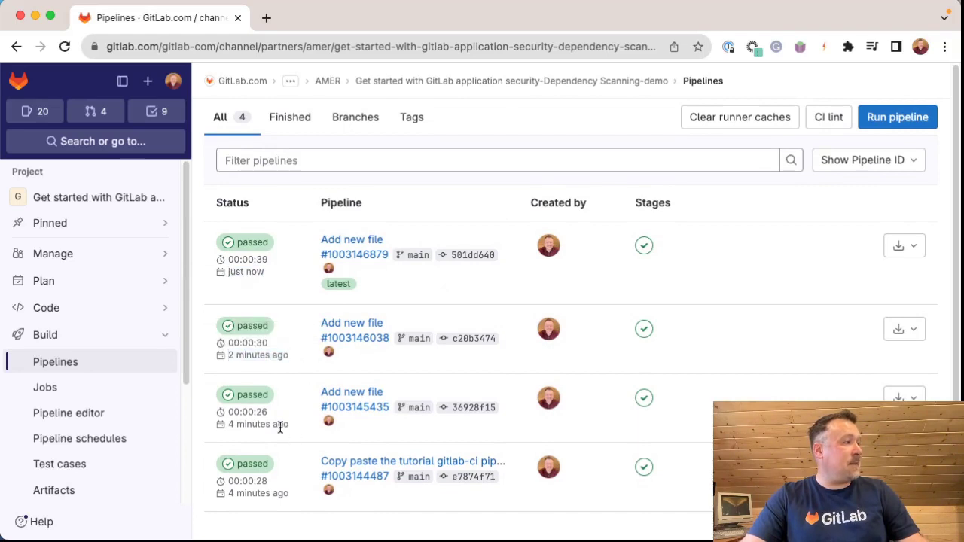
left_click_drag(280, 427, 224, 431)
left_click(299, 500)
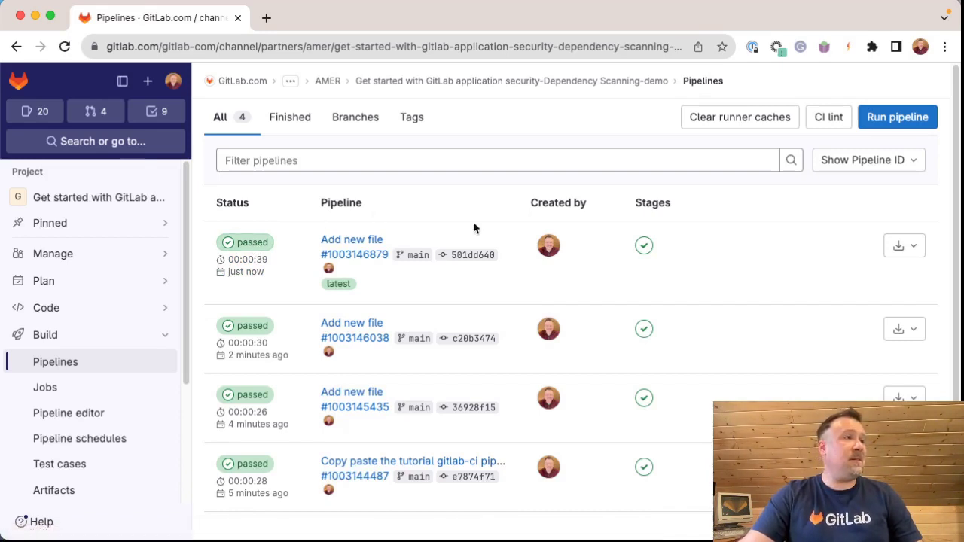
Return to the tutorial and read the triage section's introduction and its first instruction about where to find the vulnerability report.
left_click(917, 121)
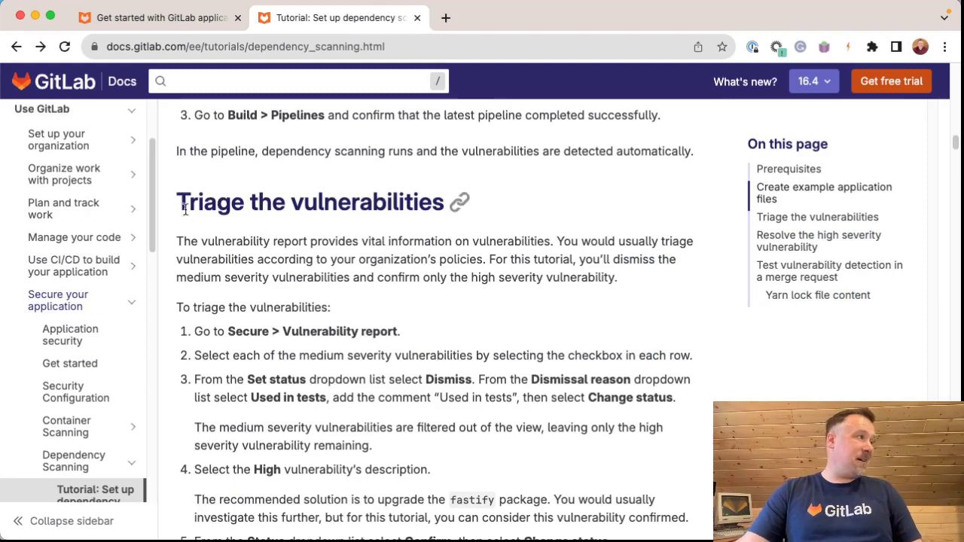
left_click_drag(178, 202, 473, 211)
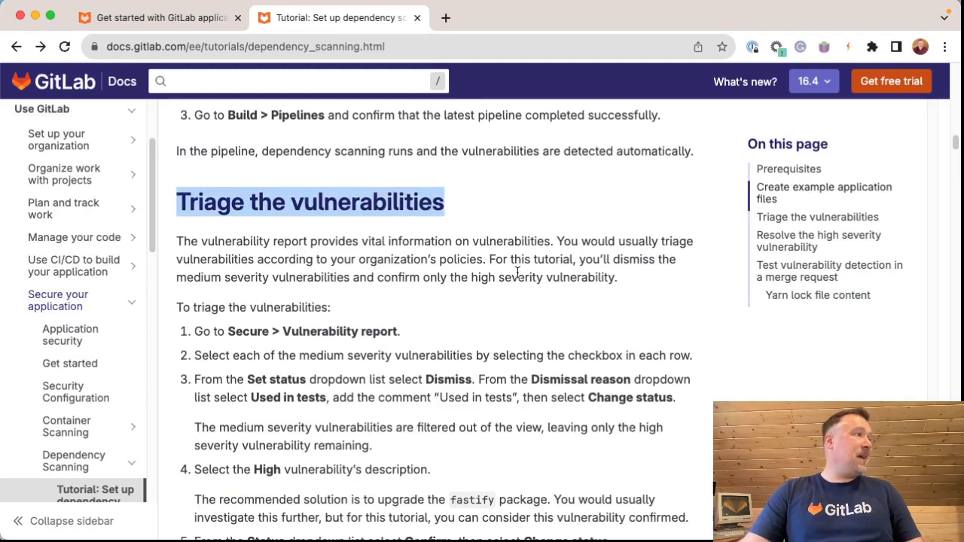
scroll(512, 275, "down", 3)
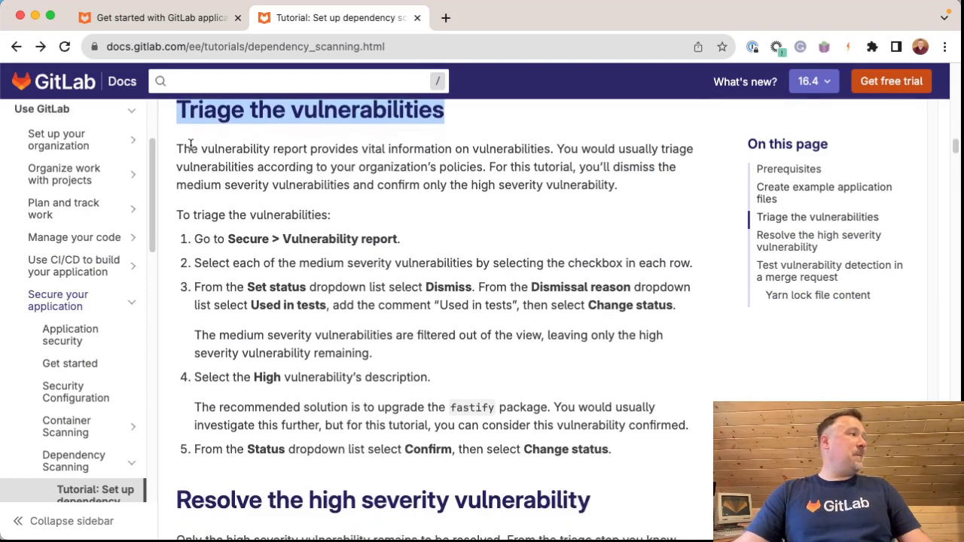
left_click_drag(176, 149, 631, 196)
left_click(571, 209)
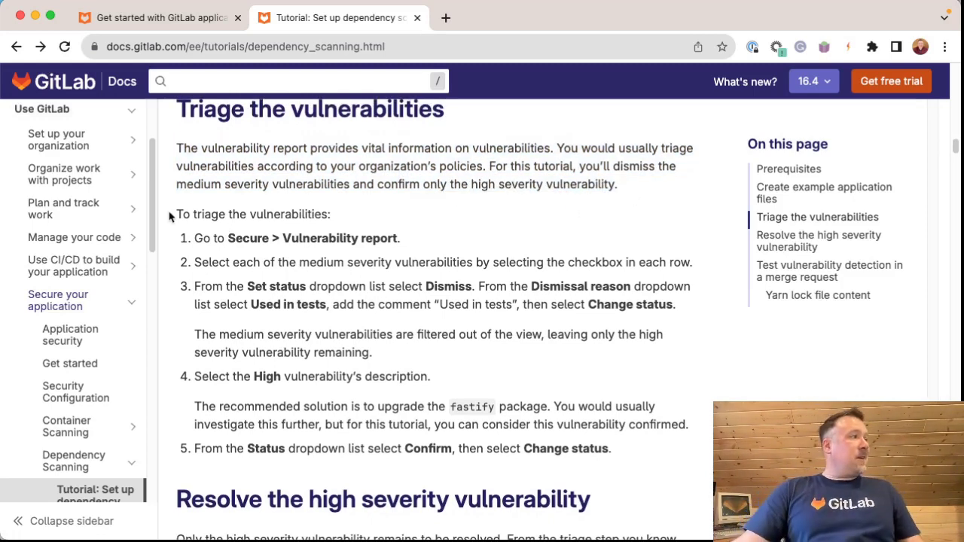
left_click_drag(173, 214, 387, 211)
left_click(405, 223)
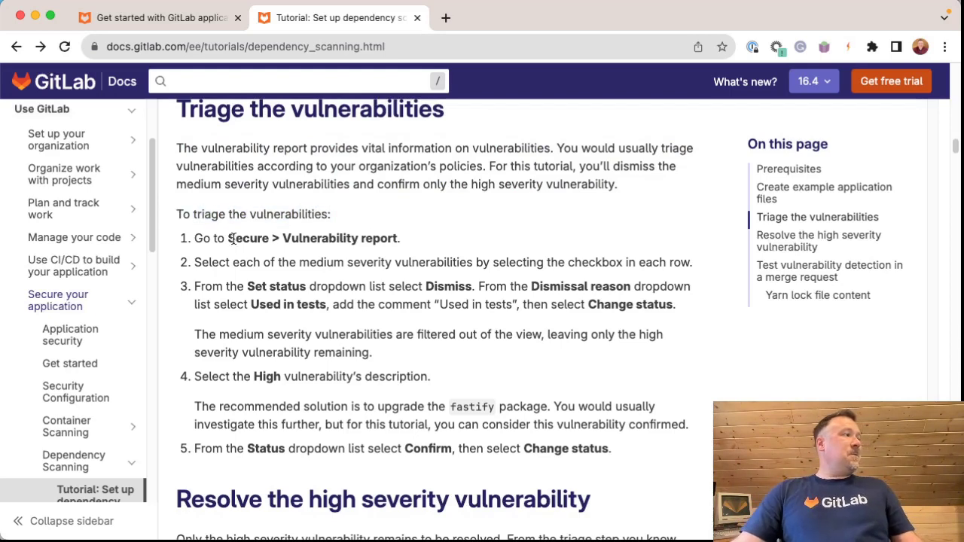
left_click_drag(230, 239, 445, 246)
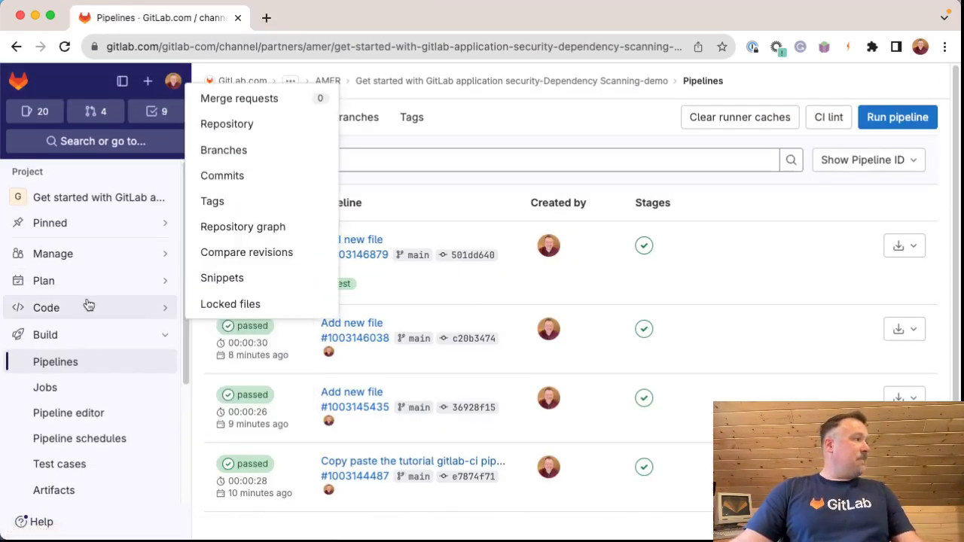
Switch to the demo project and open its vulnerability report.
scroll(88, 303, "down", 3)
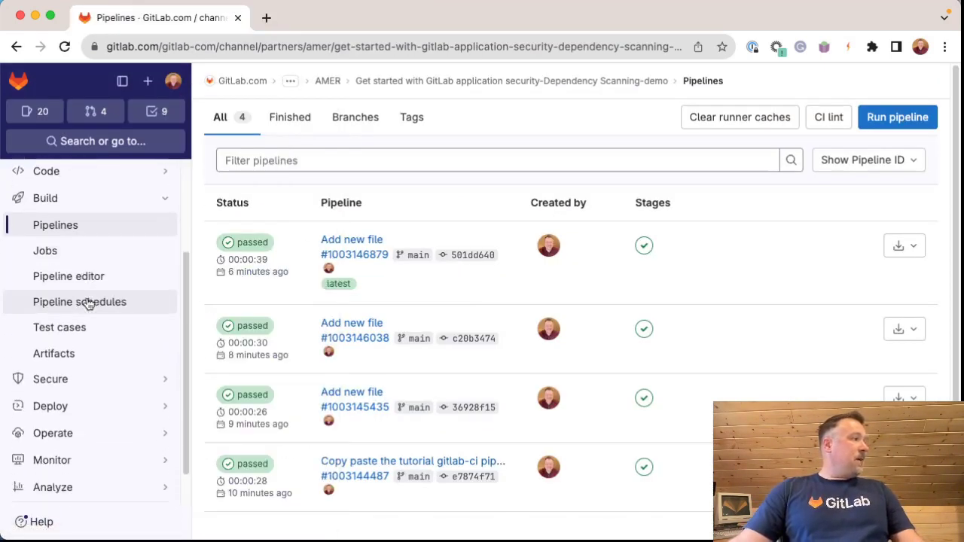
scroll(88, 303, "down", 1)
mouse_move(55, 342)
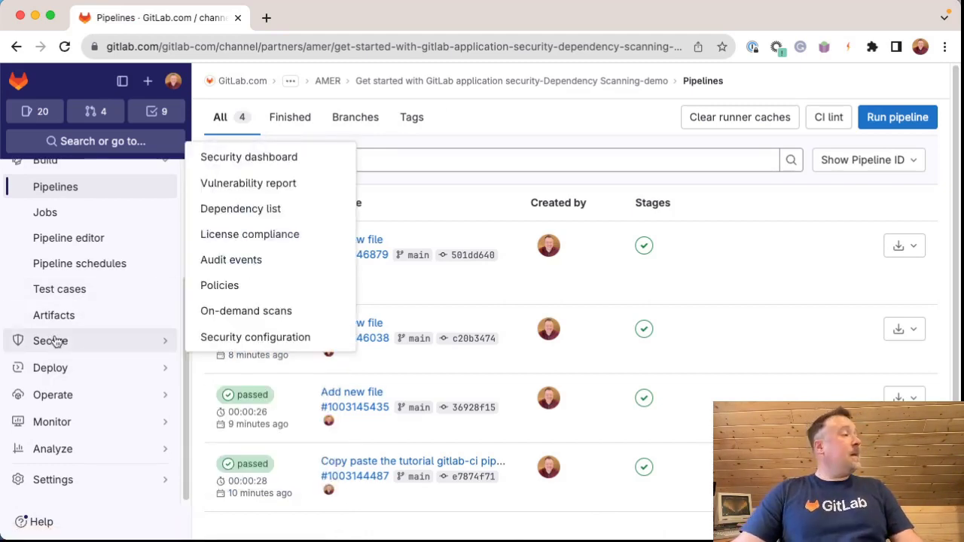
left_click(55, 341)
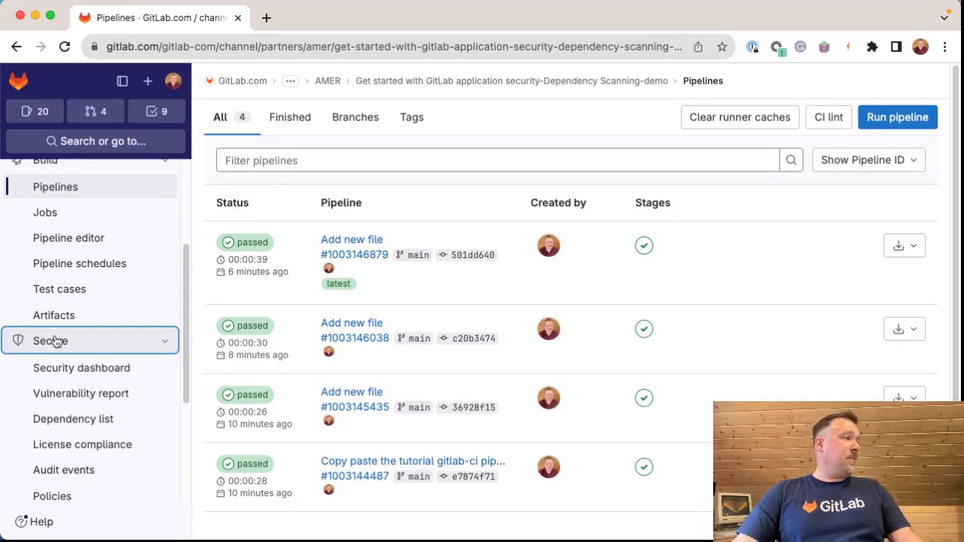
left_click(112, 396)
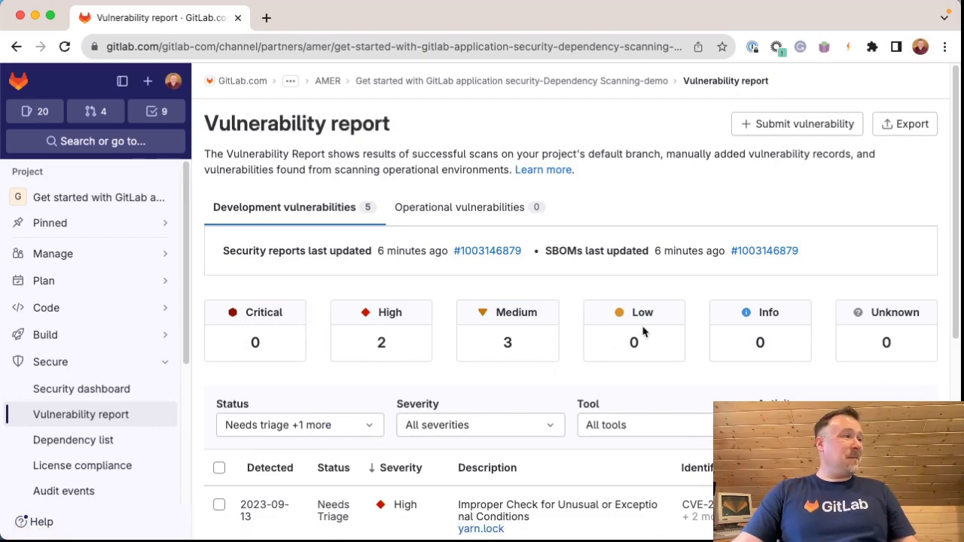
Read the tutorial's instructions on selecting the medium severity vulnerabilities and setting Dismiss, and return to the vulnerability report.
key("super+grave")
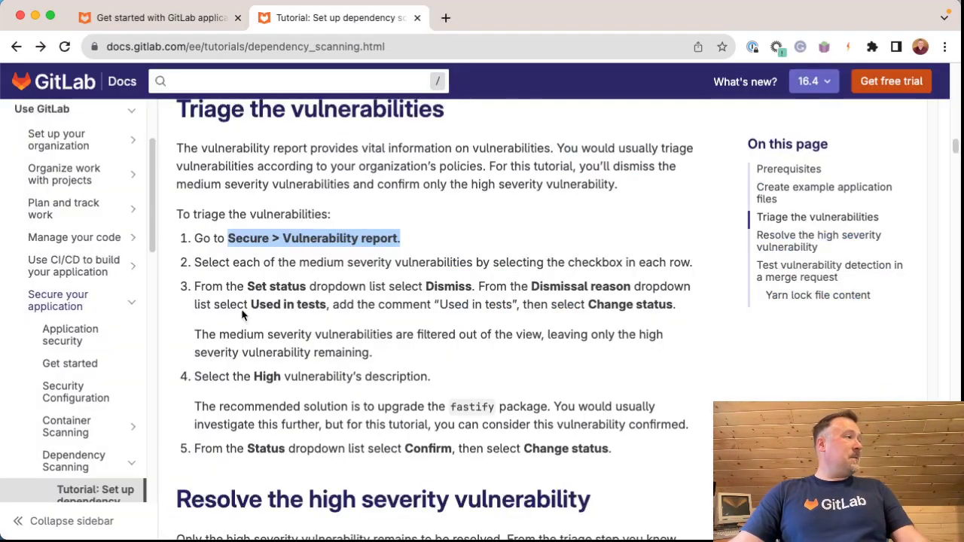
left_click_drag(193, 262, 699, 269)
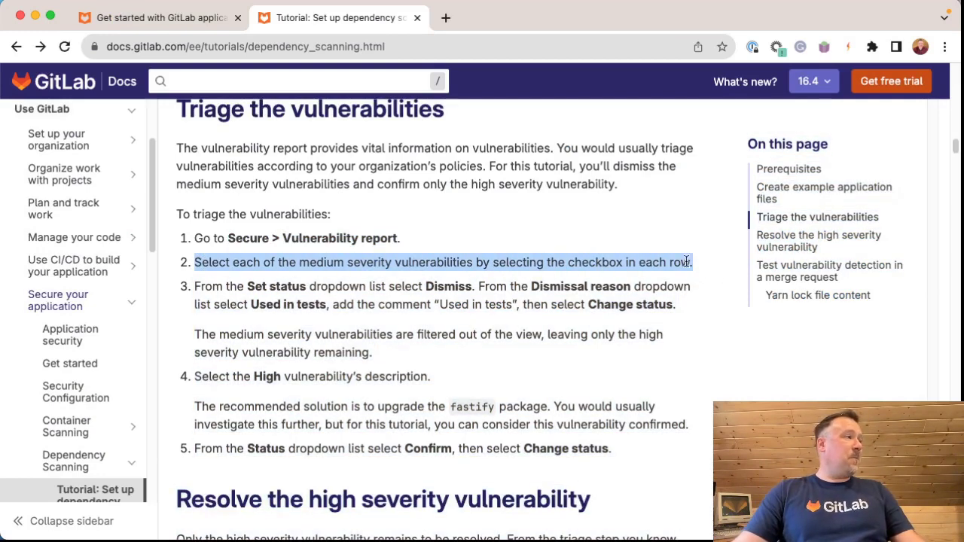
left_click(223, 303)
left_click_drag(193, 286, 476, 286)
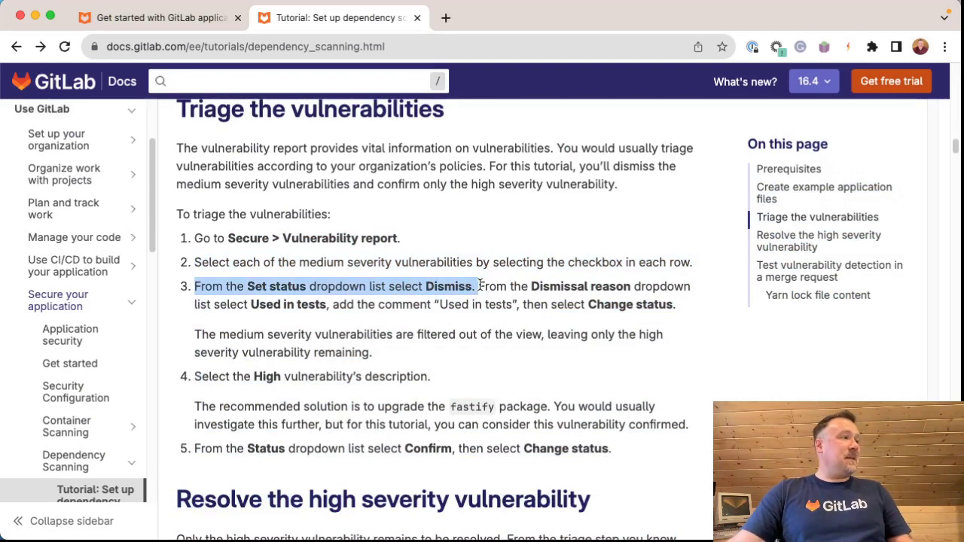
key("super+w")
scroll(447, 387, "down", 5)
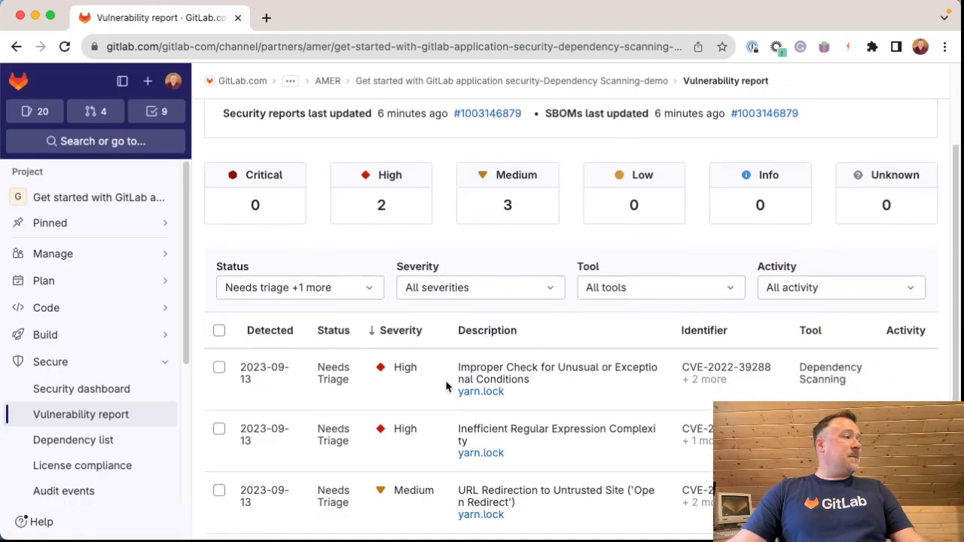
scroll(448, 387, "down", 3)
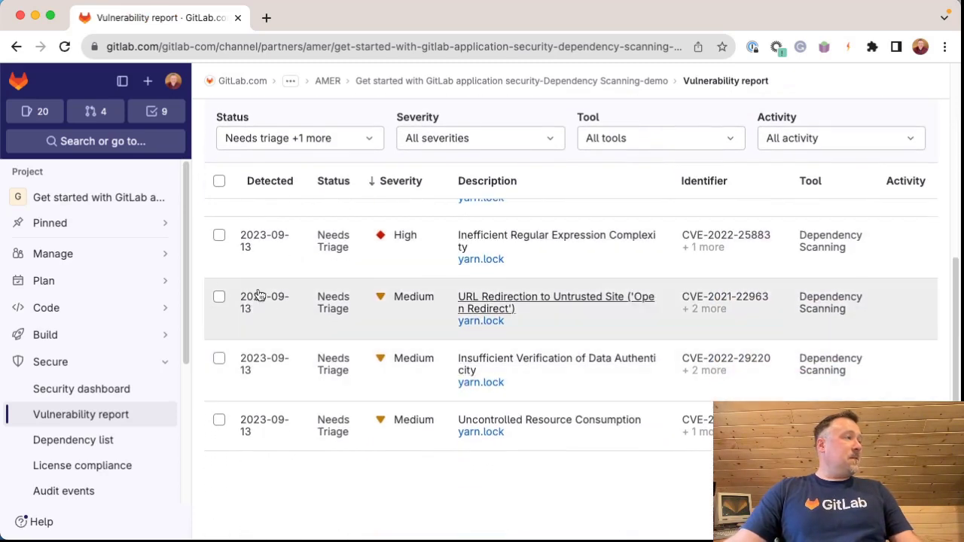
left_click(218, 298)
left_click(218, 358)
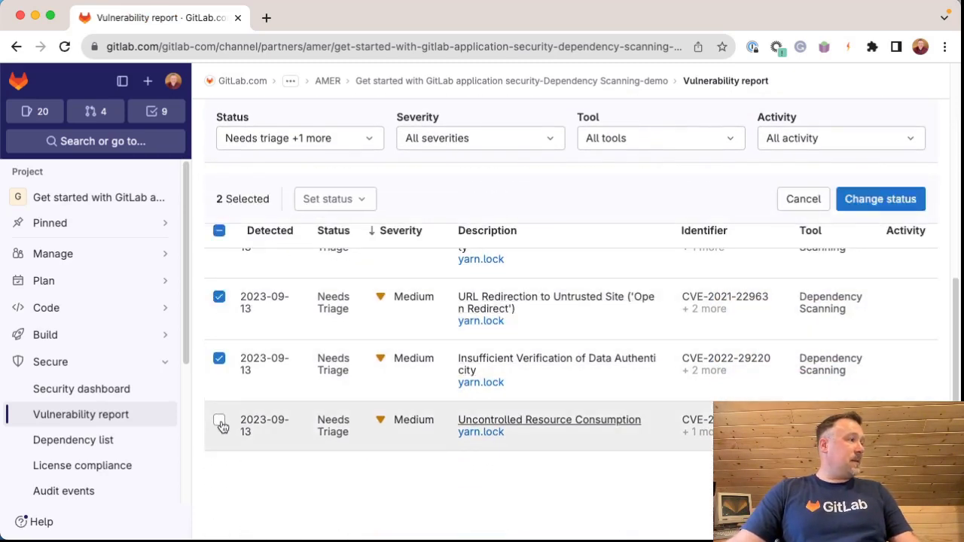
left_click(218, 420)
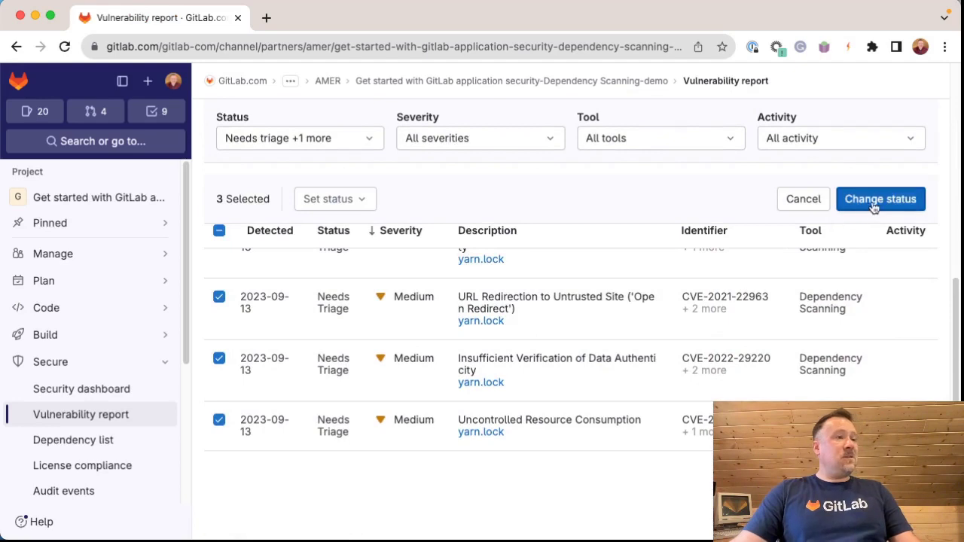
left_click(874, 204)
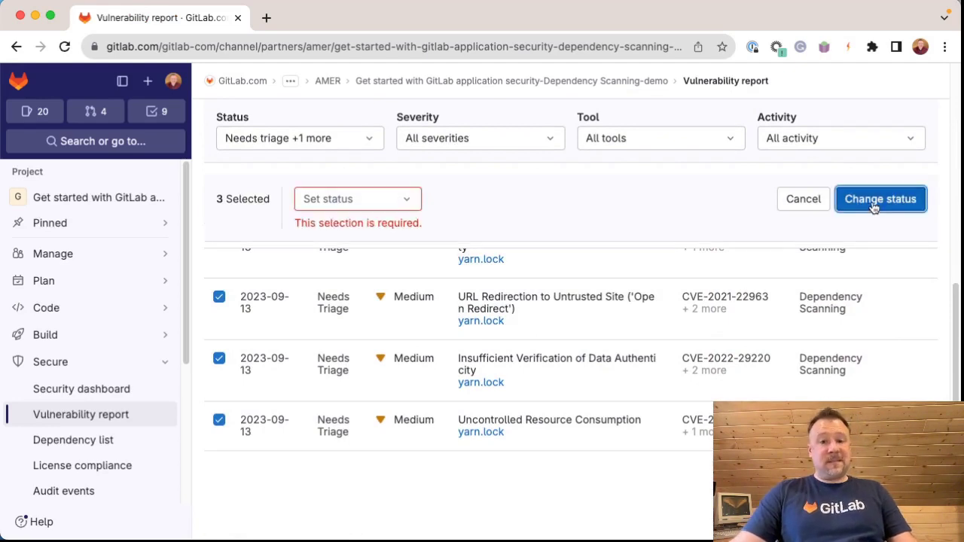
left_click(795, 207)
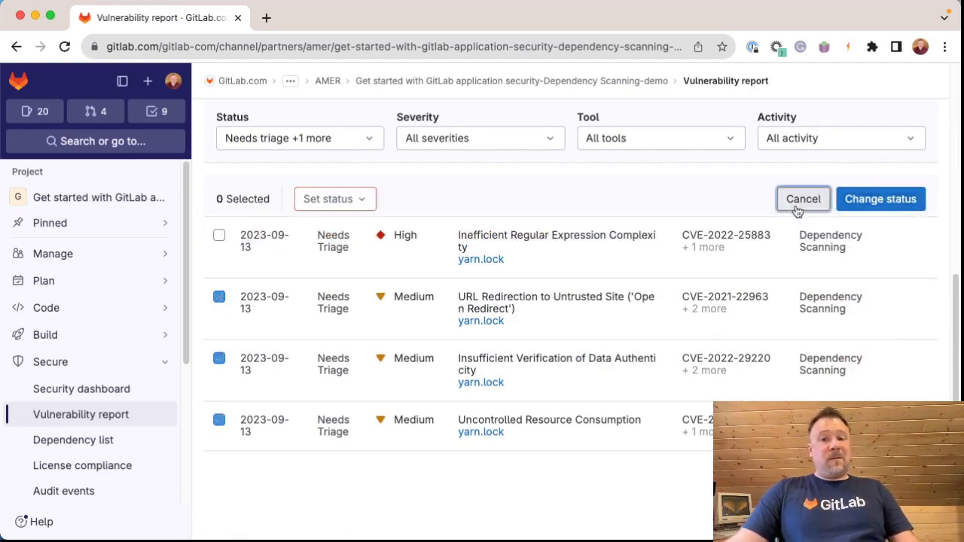
Filter the vulnerability report to show only Medium severity.
scroll(443, 296, "up", 3)
scroll(446, 294, "up", 2)
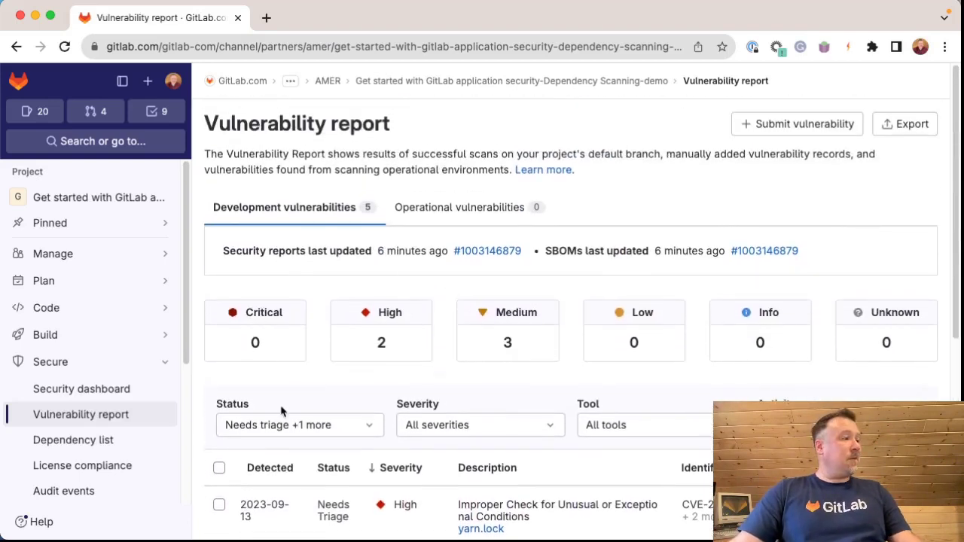
scroll(437, 358, "down", 3)
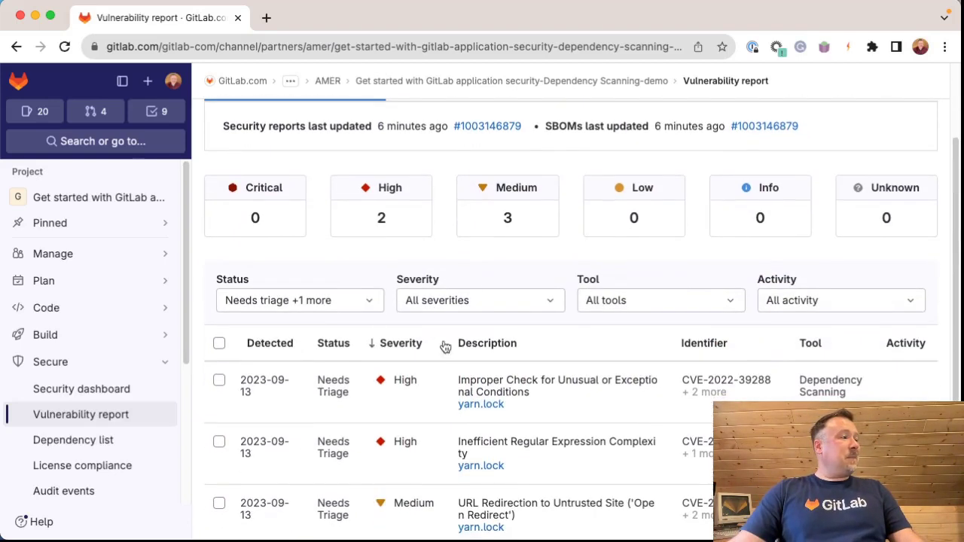
left_click(516, 302)
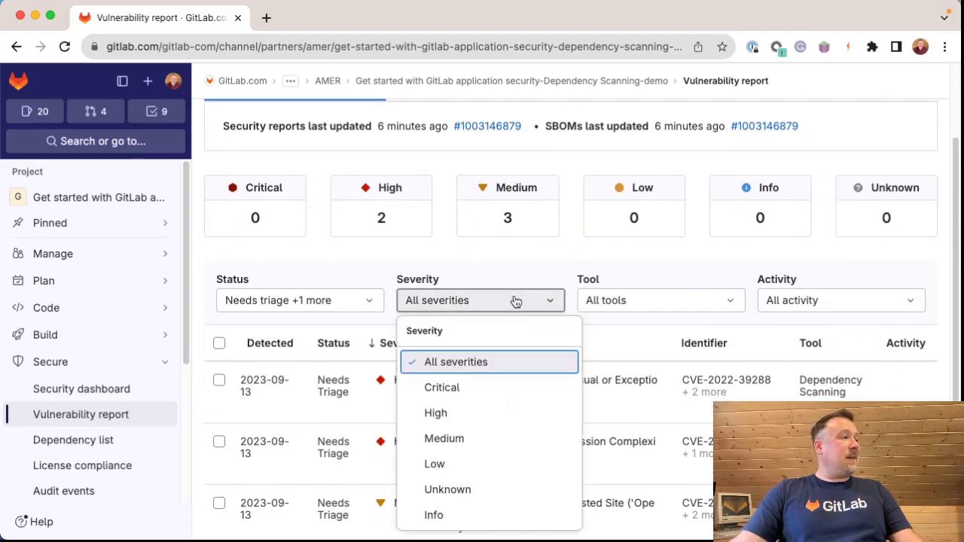
left_click(458, 438)
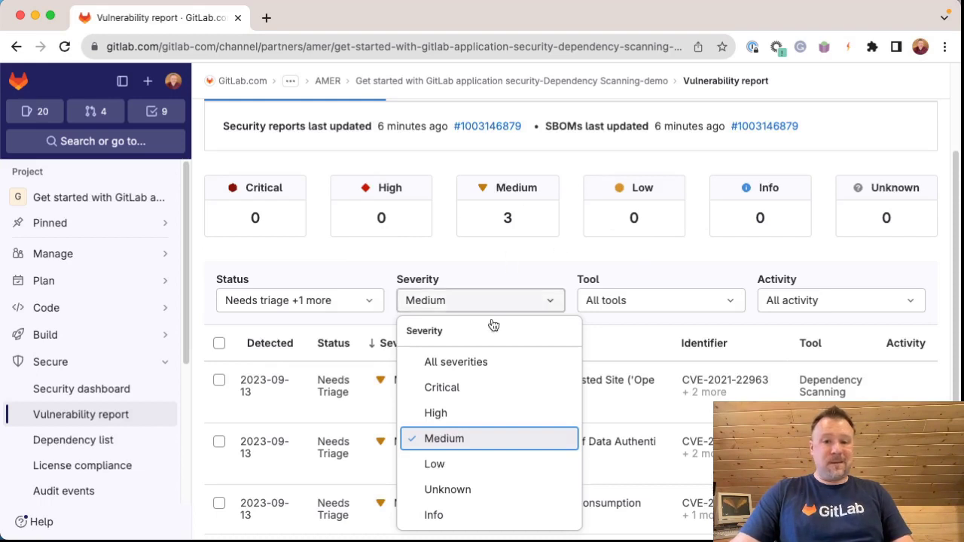
left_click(476, 265)
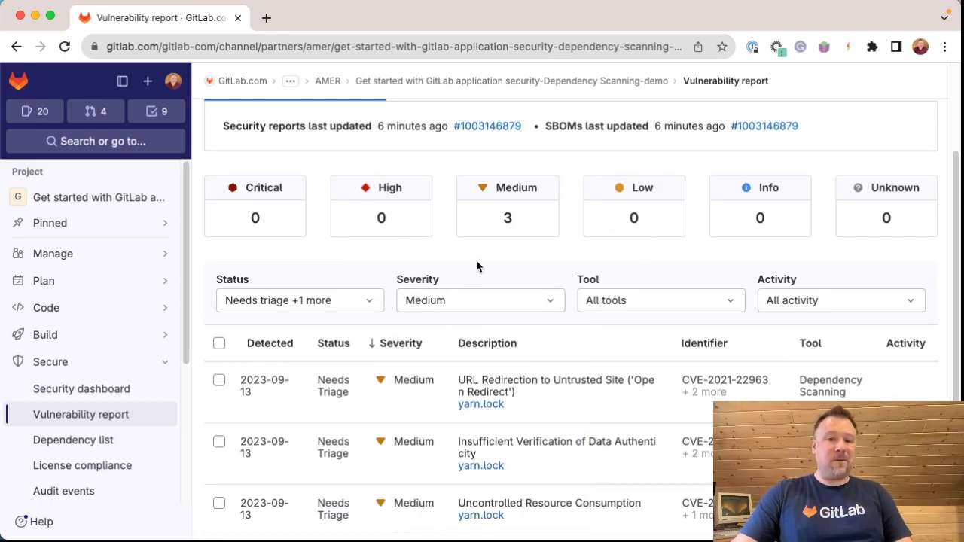
Select all the listed medium severity vulnerabilities and choose Dismiss as their status.
scroll(365, 284, "down", 3)
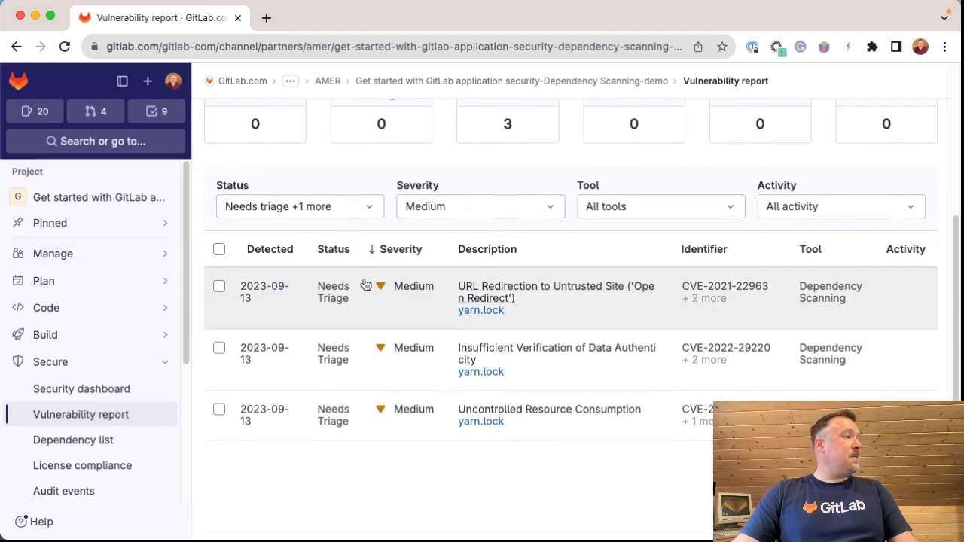
left_click(219, 248)
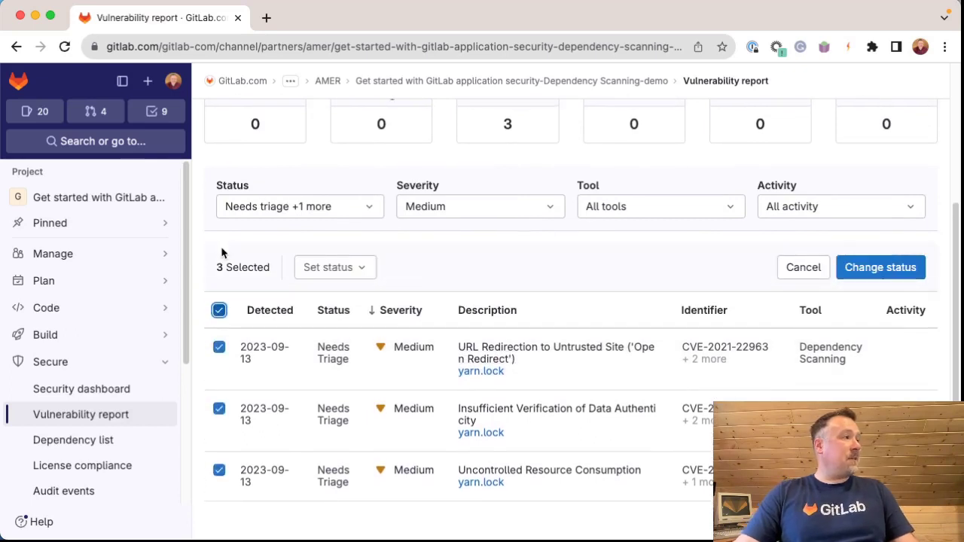
left_click(338, 267)
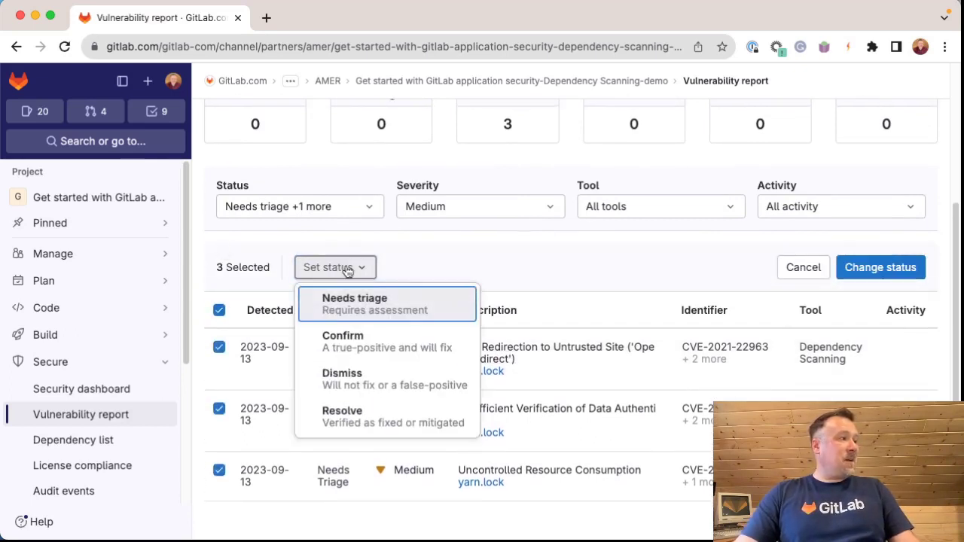
left_click(375, 386)
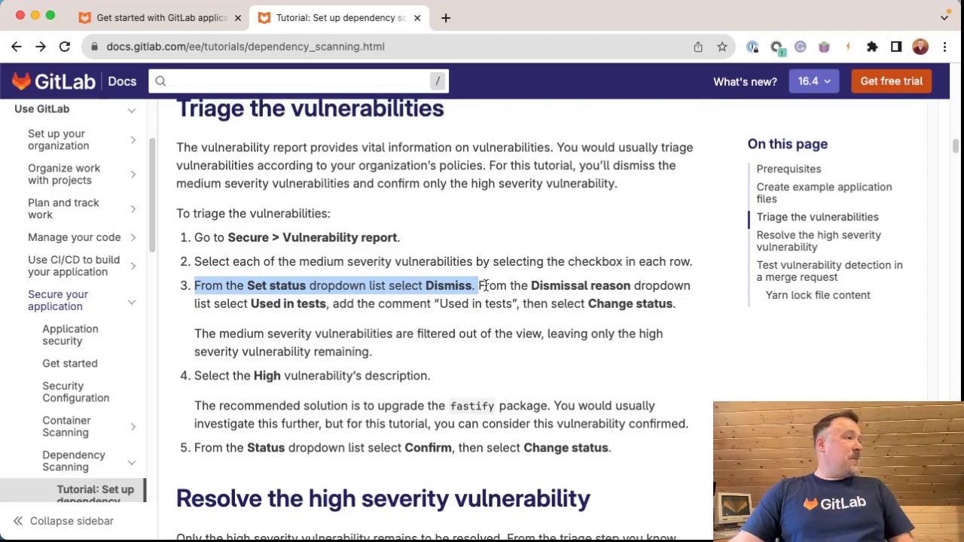
Read the dismissal reason instruction in the tutorial, copy the comment text "Used in tests", and return to the vulnerability report.
left_click_drag(484, 286, 325, 298)
left_click_drag(440, 292, 494, 292)
key("super+c")
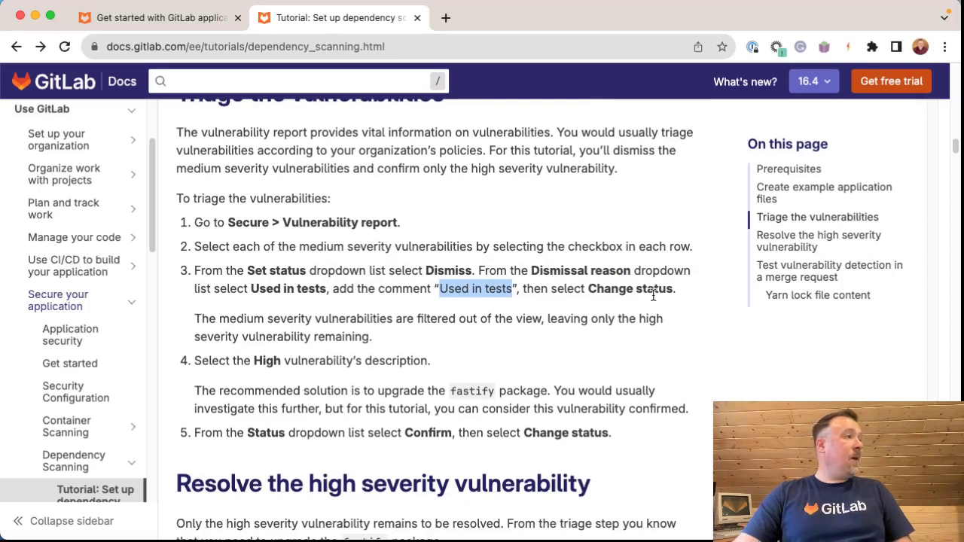
key("super+grave")
Set the dismissal reason to Used in tests, add the comment "Used in tests", and apply the status change to the selected vulnerabilities.
left_click(452, 269)
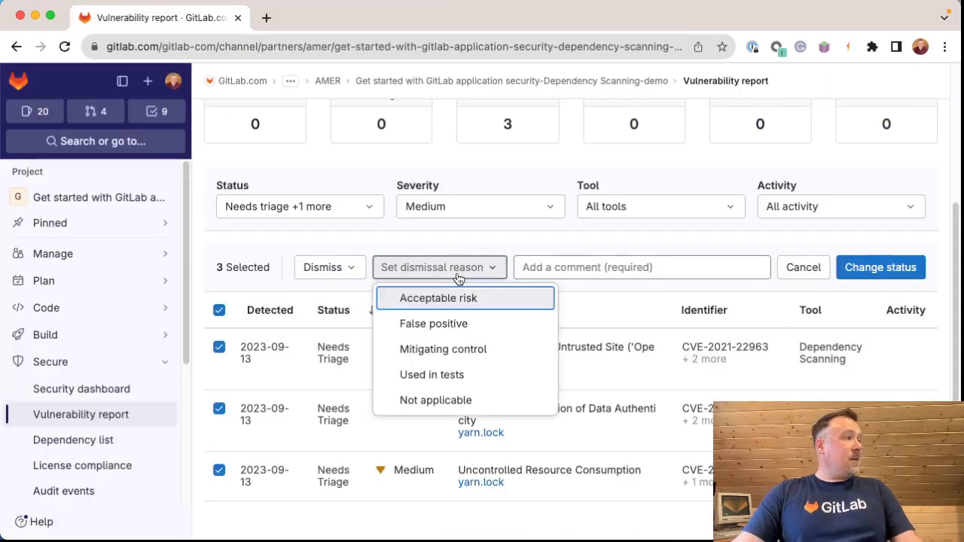
left_click(454, 372)
left_click(557, 268)
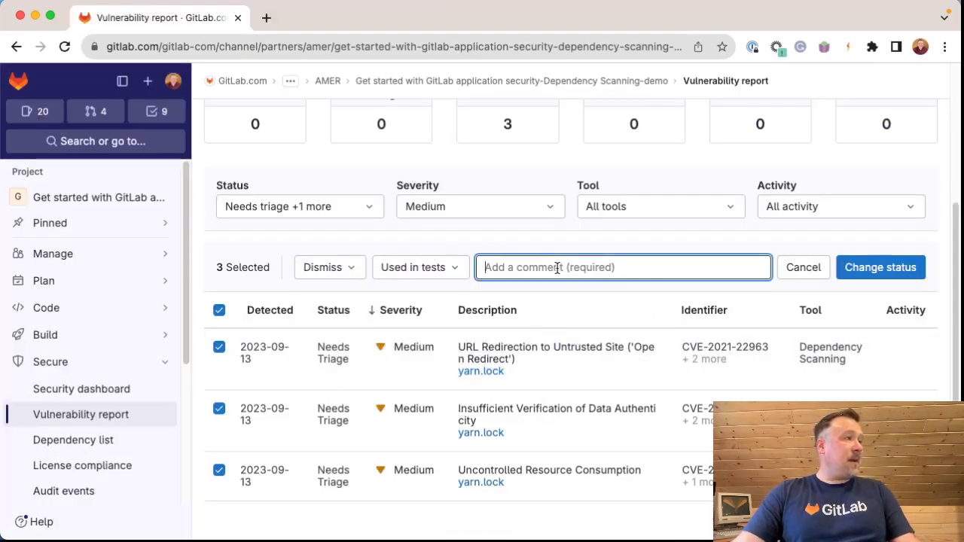
key("super+v")
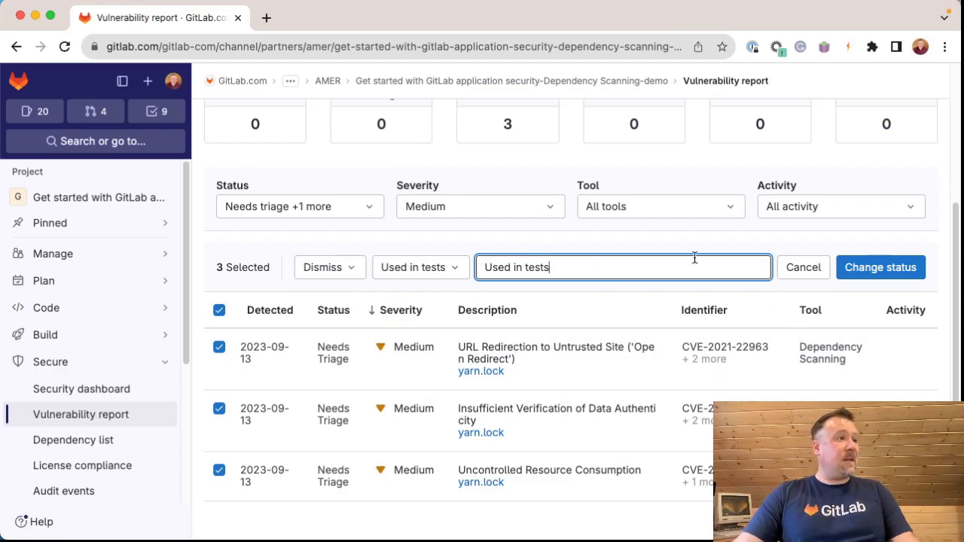
left_click(894, 269)
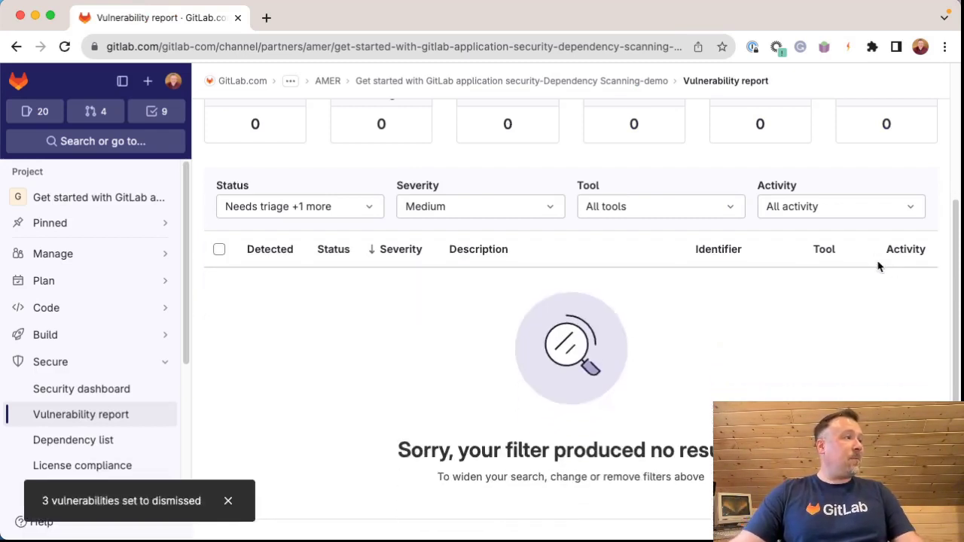
Reset the vulnerability report's severity filter to All severities.
scroll(878, 266, "up", 4)
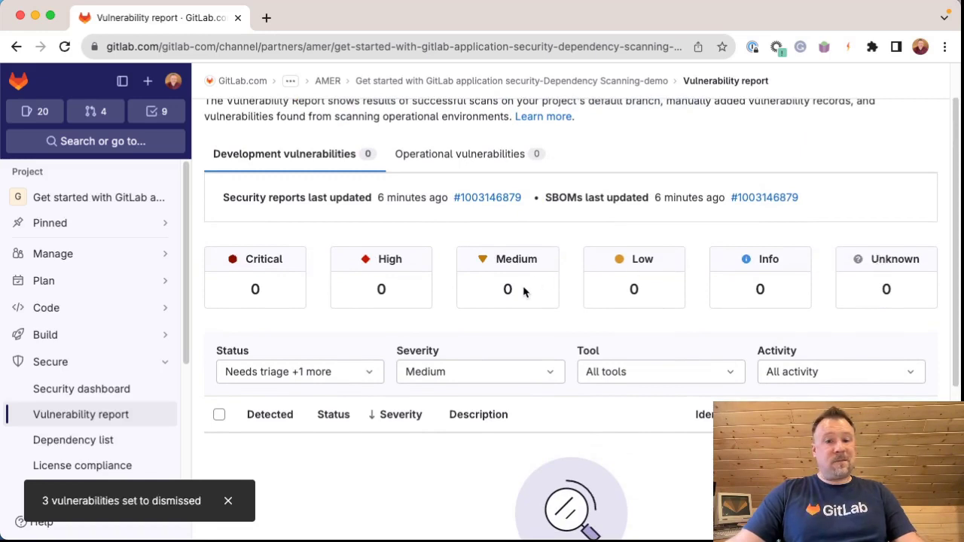
left_click(481, 381)
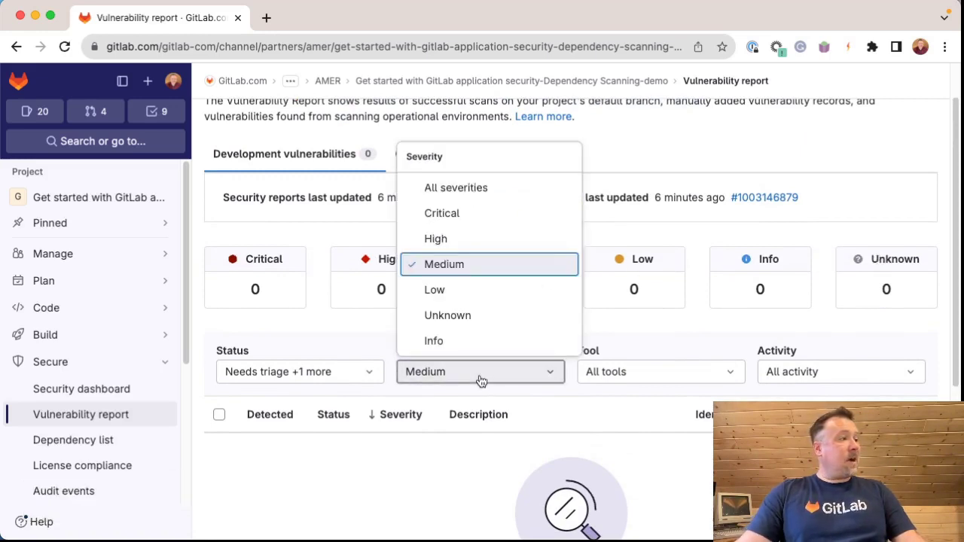
left_click(484, 194)
left_click(338, 329)
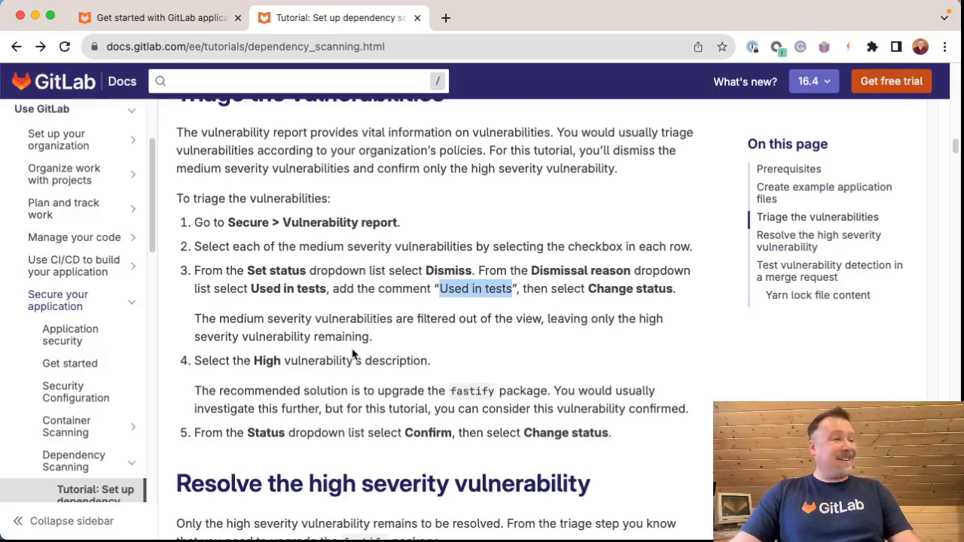
Read the tutorial's triage instructions on the filtered view, selecting the High vulnerability's description, and the recommended fastify upgrade.
left_click_drag(194, 322, 428, 351)
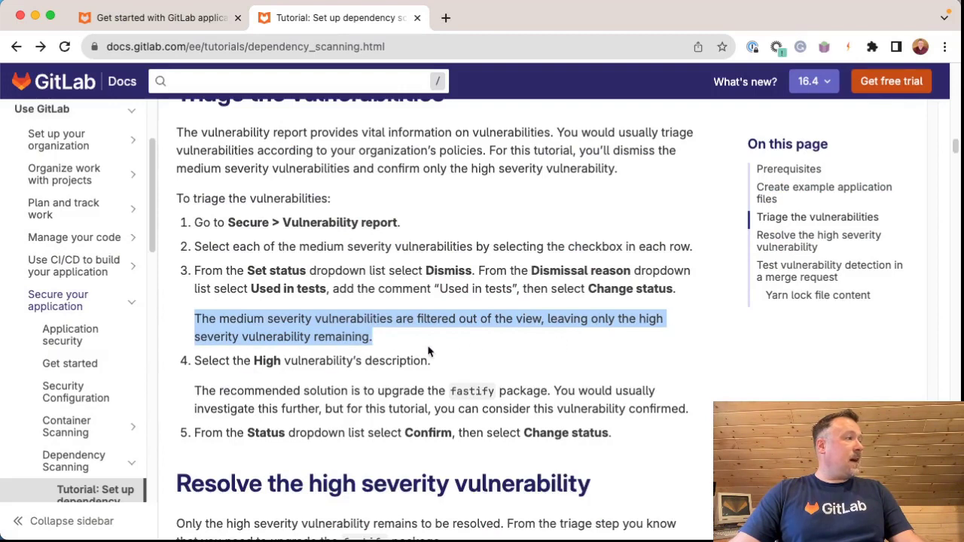
left_click(400, 351)
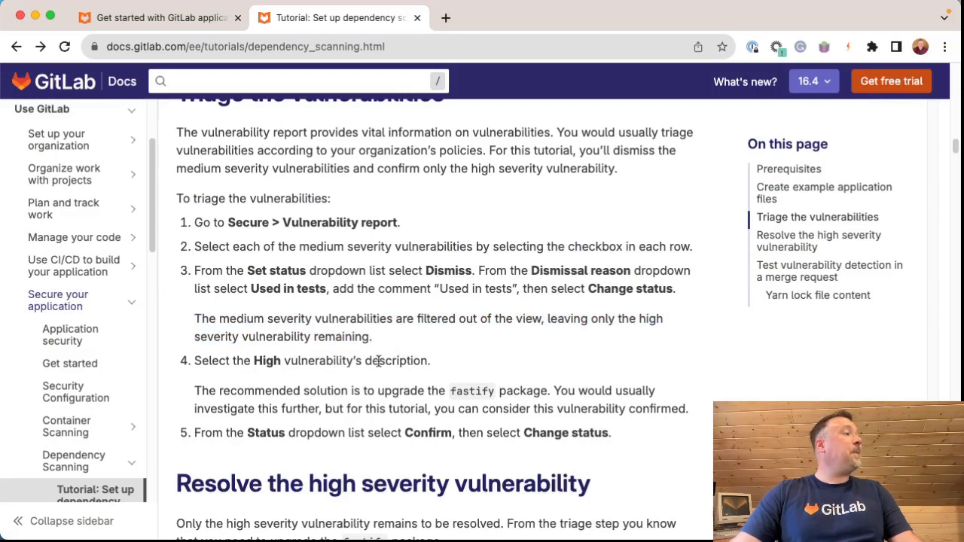
scroll(400, 351, "down", 4)
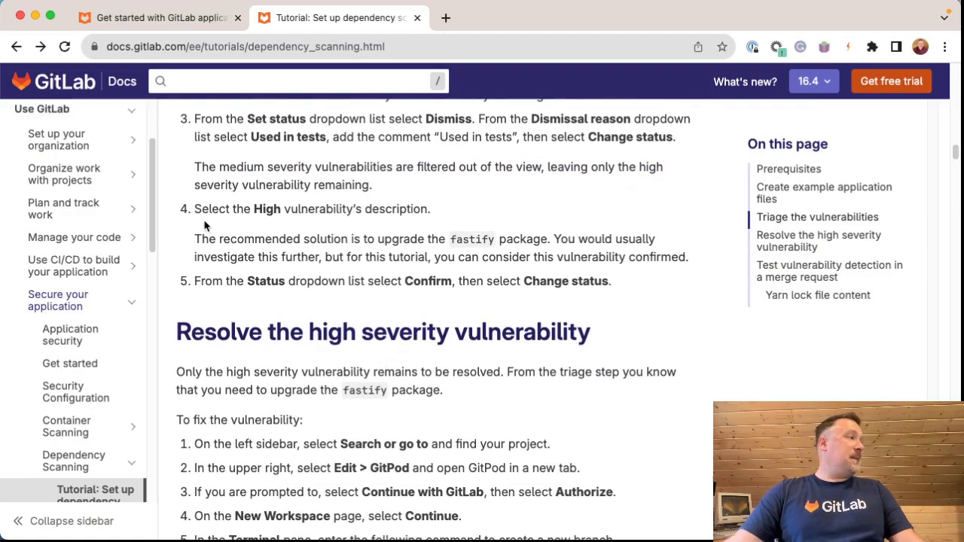
scroll(204, 226, "up", 1)
left_click_drag(193, 239, 446, 244)
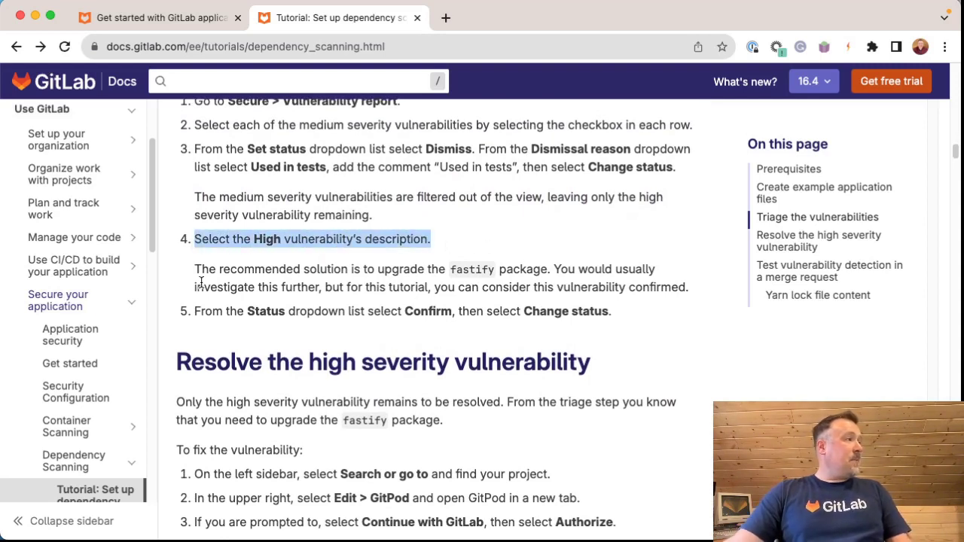
double_click(469, 271)
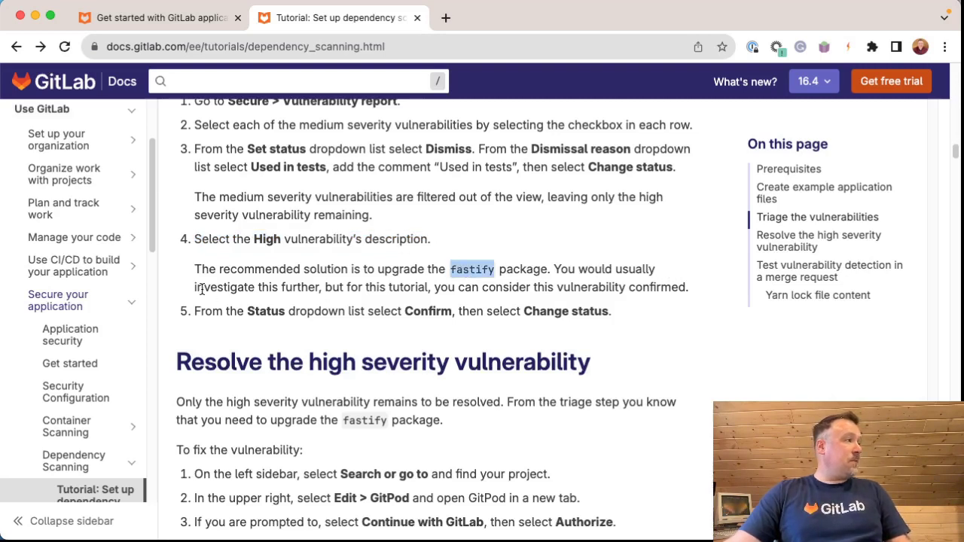
left_click_drag(201, 290, 690, 297)
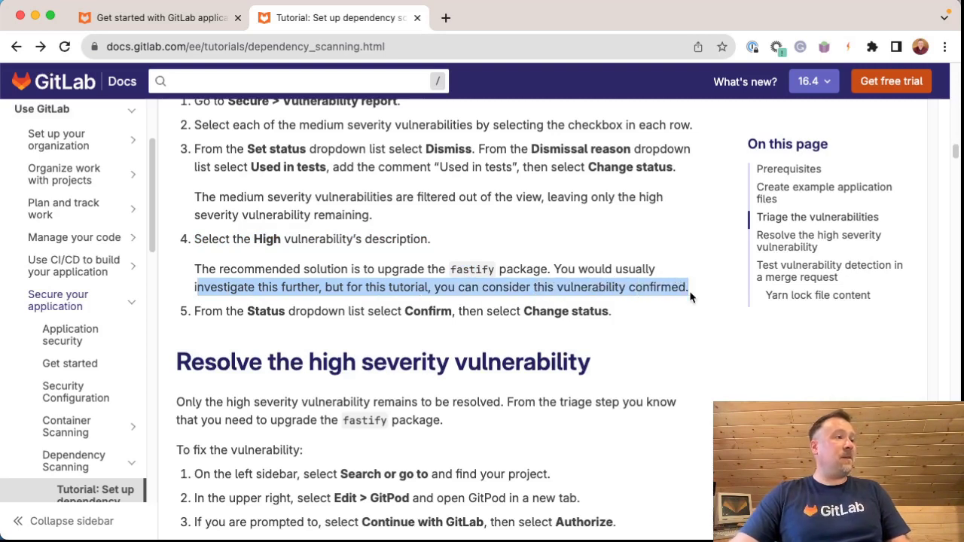
left_click(690, 298)
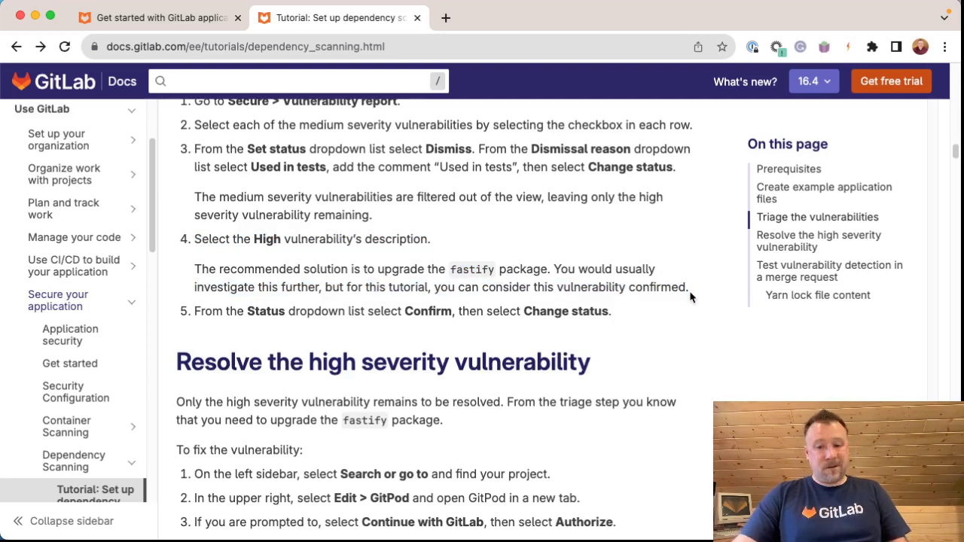
Return to the vulnerability report and open the high severity vulnerability "Improper Check for Unusual or Exceptional Conditions".
key("super+grave")
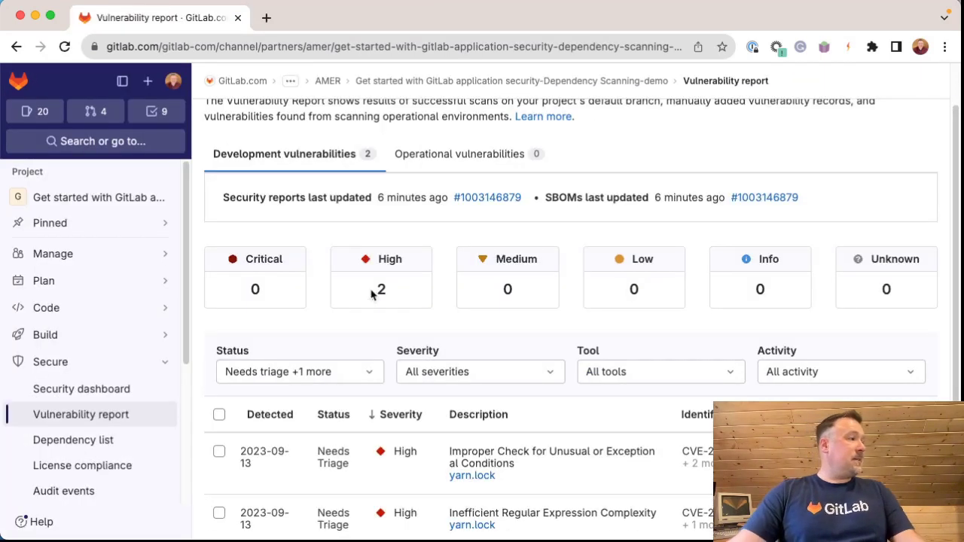
scroll(452, 324, "down", 3)
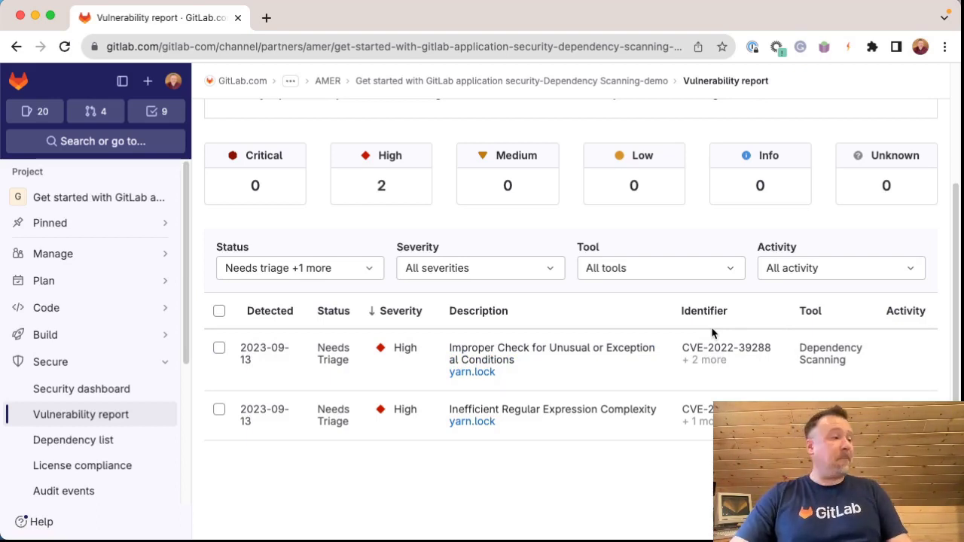
scroll(527, 354, "up", 1)
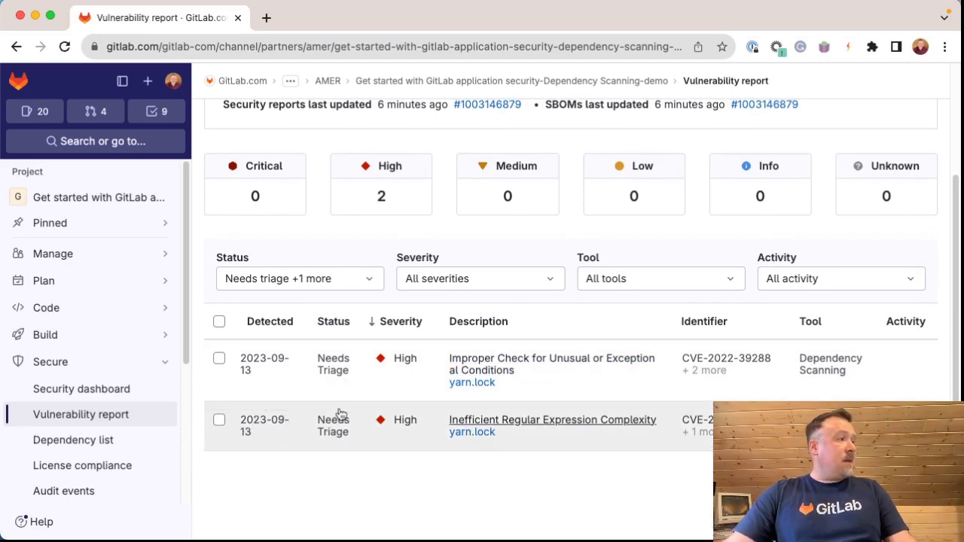
scroll(336, 421, "down", 1)
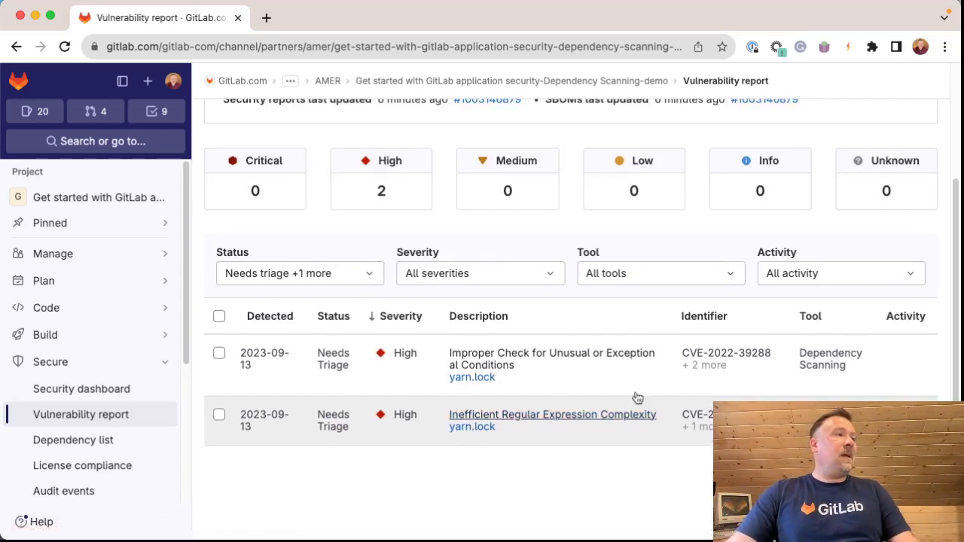
scroll(516, 360, "down", 1)
left_click(516, 359)
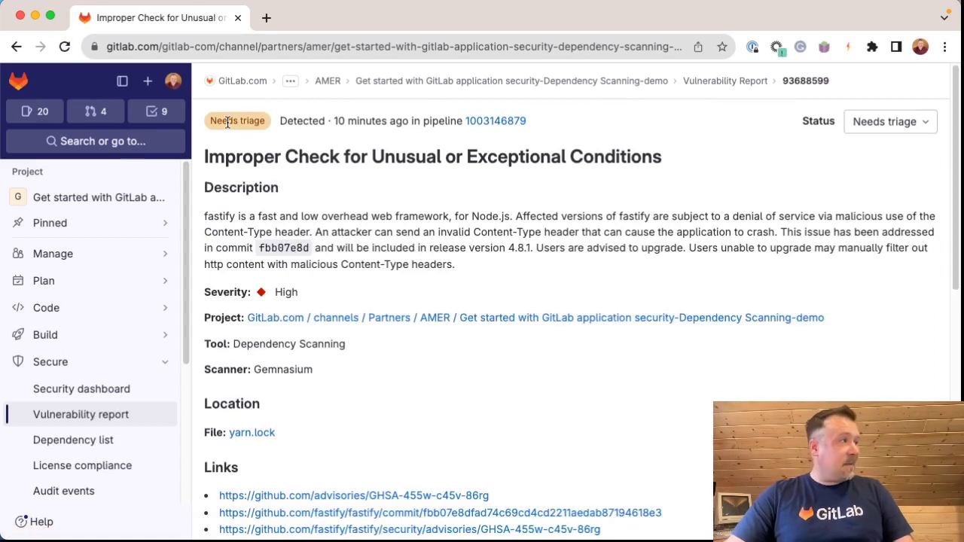
Examine the vulnerability's detection details, title and description, including the affected package, attack method, fixed release and upgrade advice.
left_click_drag(285, 120, 392, 121)
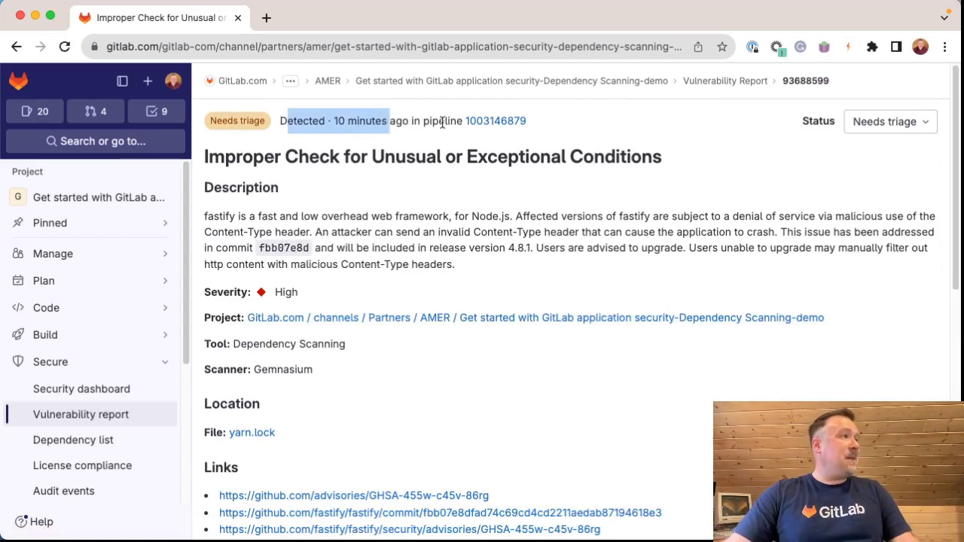
left_click(452, 120)
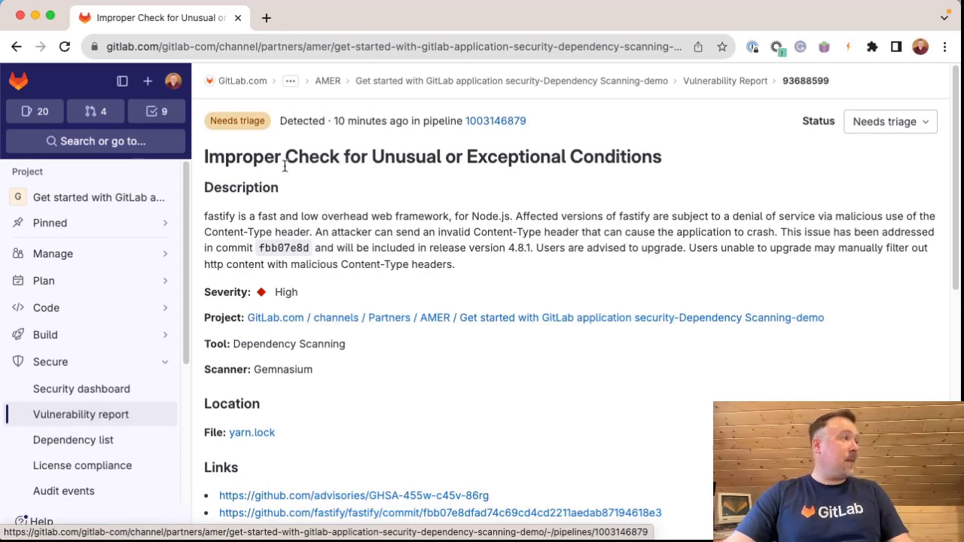
left_click_drag(203, 158, 678, 166)
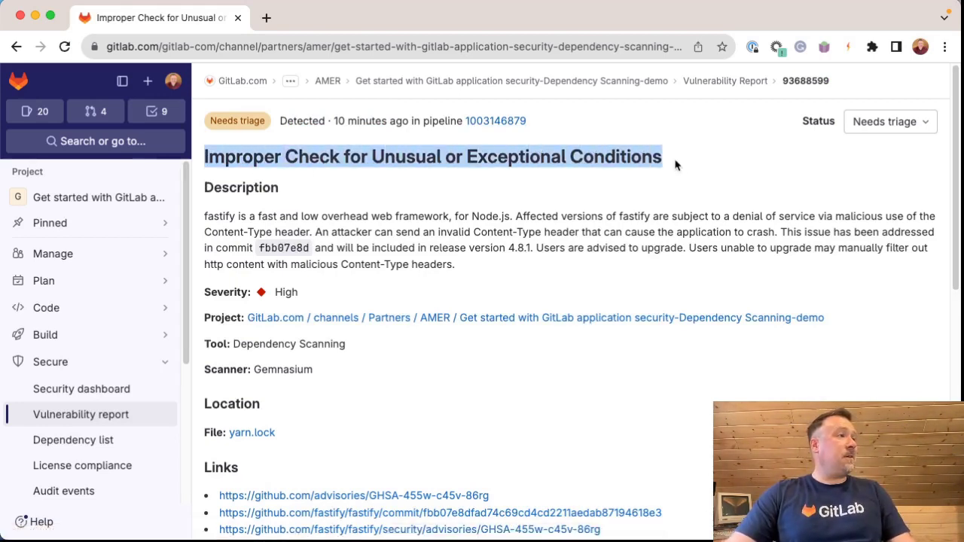
left_click(681, 166)
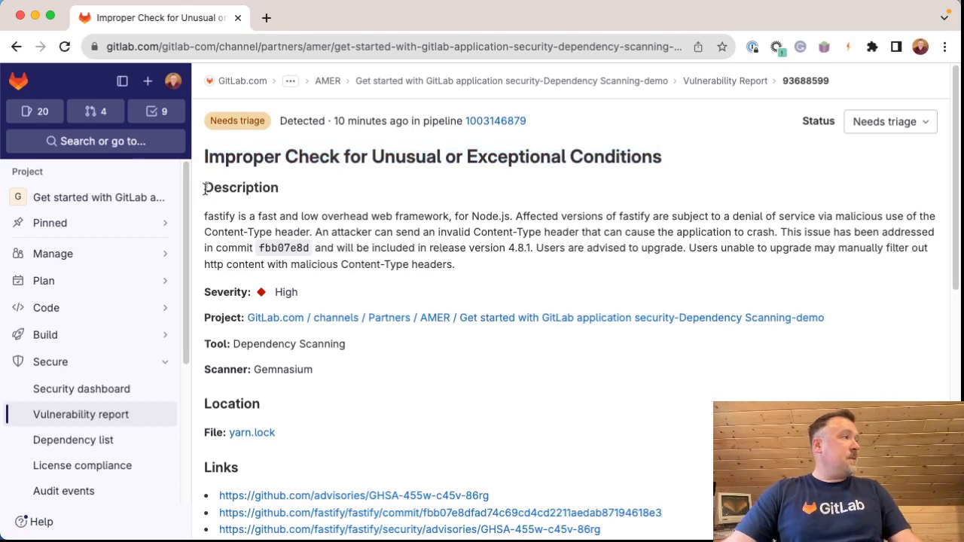
left_click_drag(204, 188, 338, 197)
left_click_drag(204, 217, 504, 217)
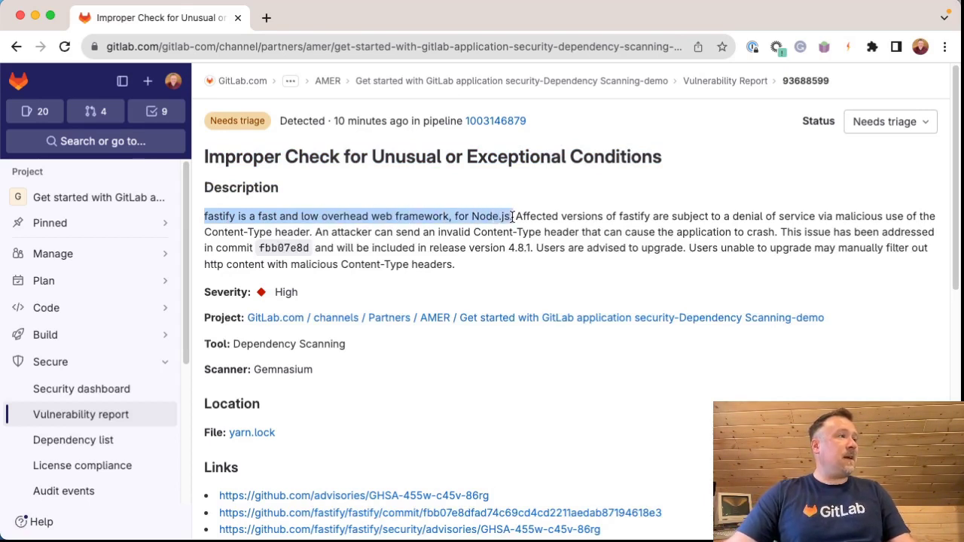
left_click(538, 216)
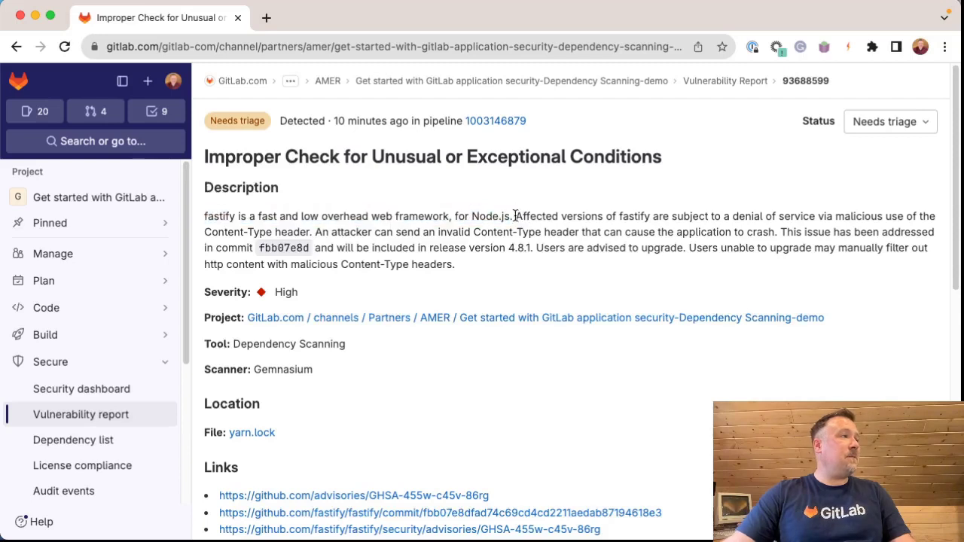
left_click_drag(516, 216, 774, 232)
left_click(316, 232)
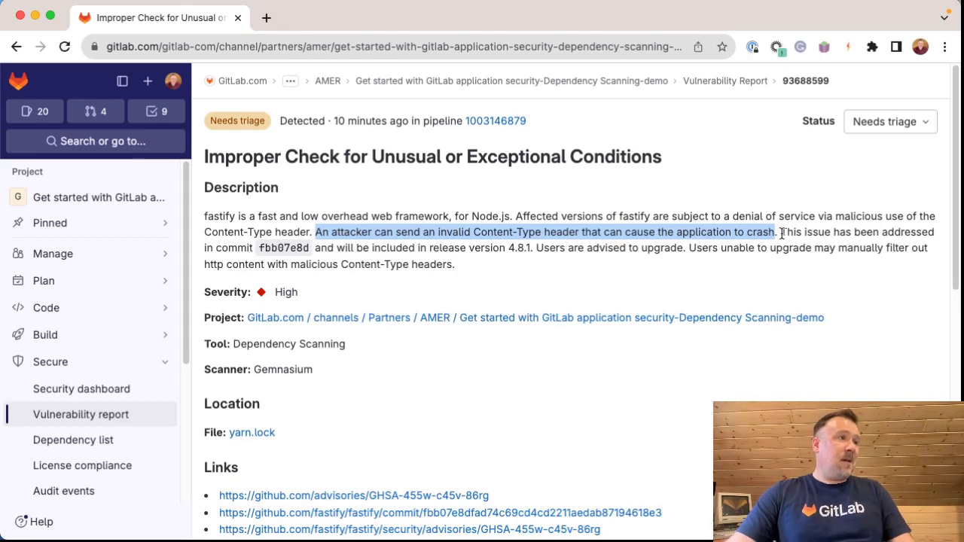
left_click_drag(780, 232, 250, 247)
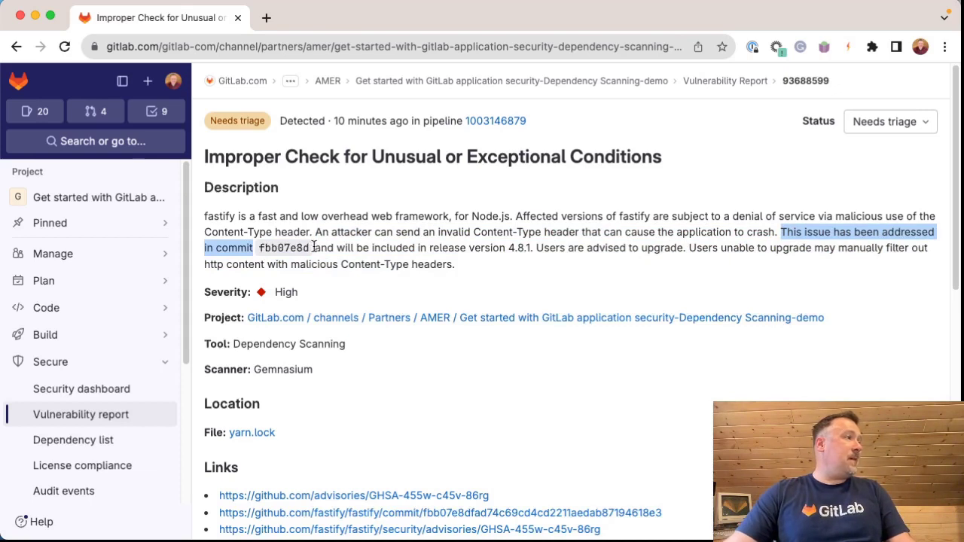
left_click_drag(315, 248, 527, 250)
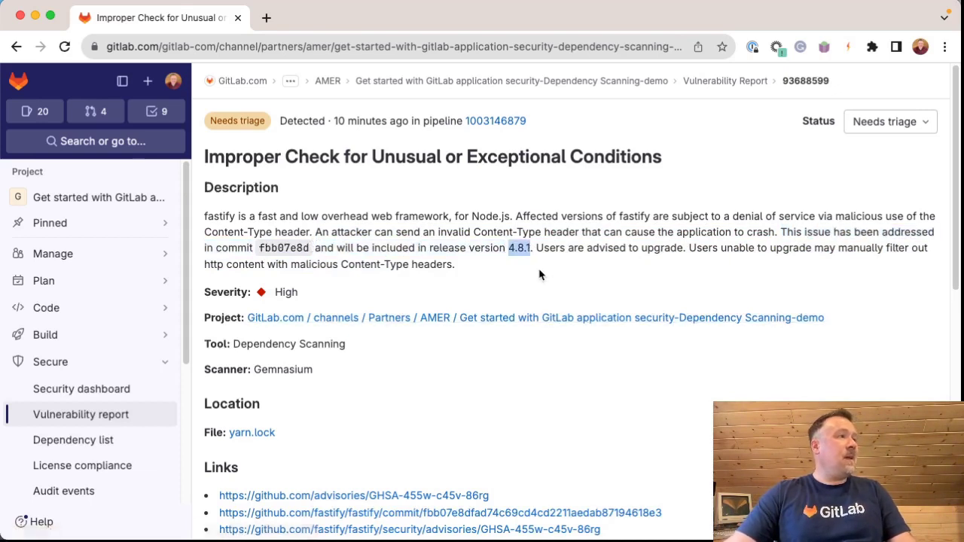
left_click(535, 248)
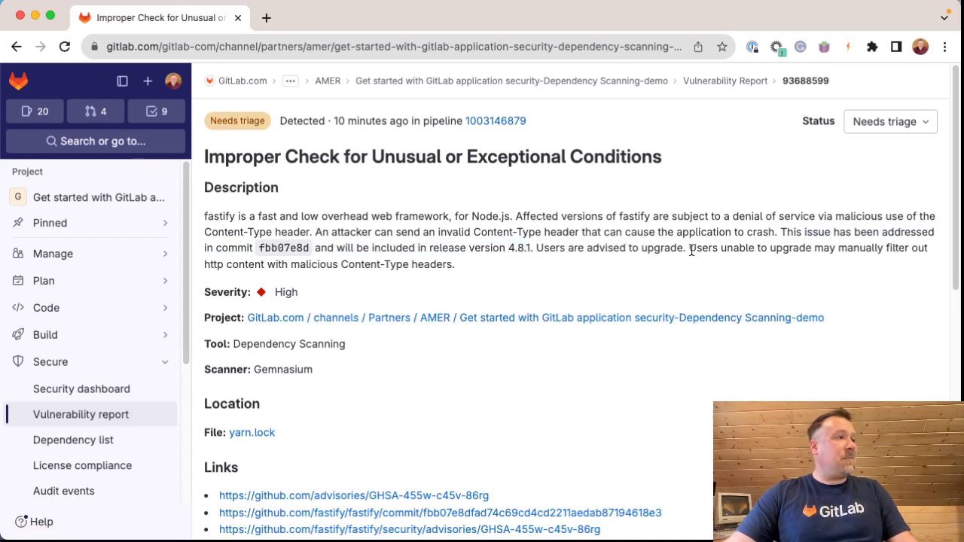
left_click_drag(508, 249, 536, 250)
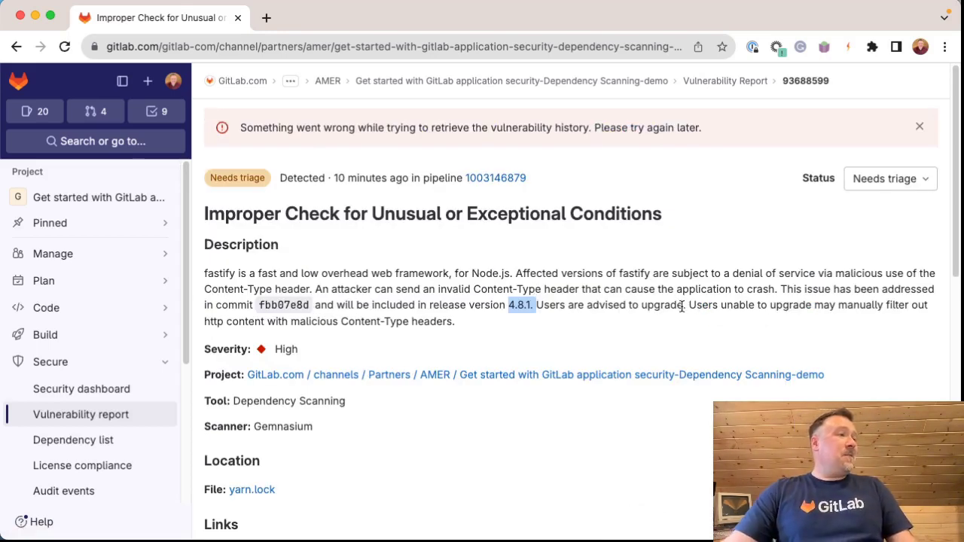
left_click_drag(688, 305, 486, 339)
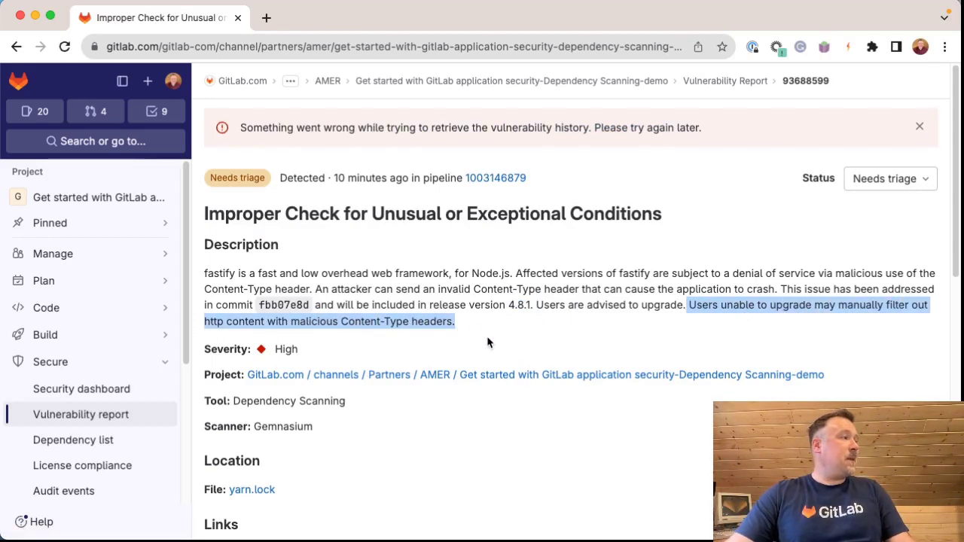
Examine the vulnerability's severity, project, tool and scanner details, highlighting each entry in turn.
scroll(495, 340, "down", 3)
left_click_drag(317, 255, 181, 256)
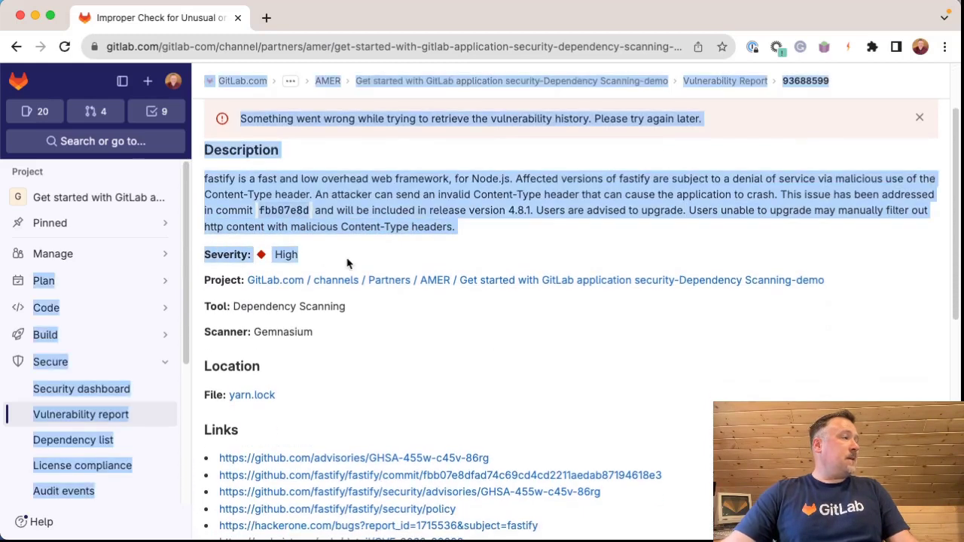
left_click(345, 263)
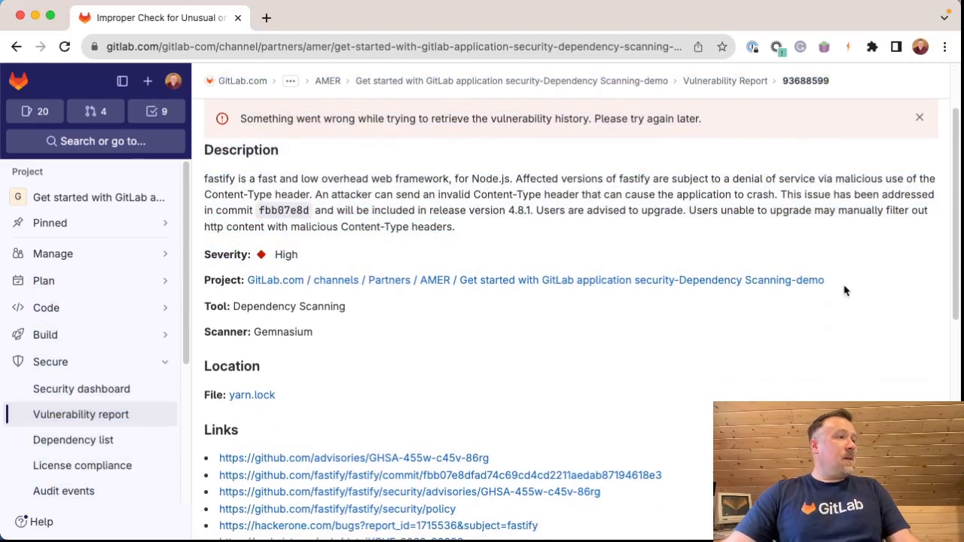
left_click_drag(846, 287, 238, 283)
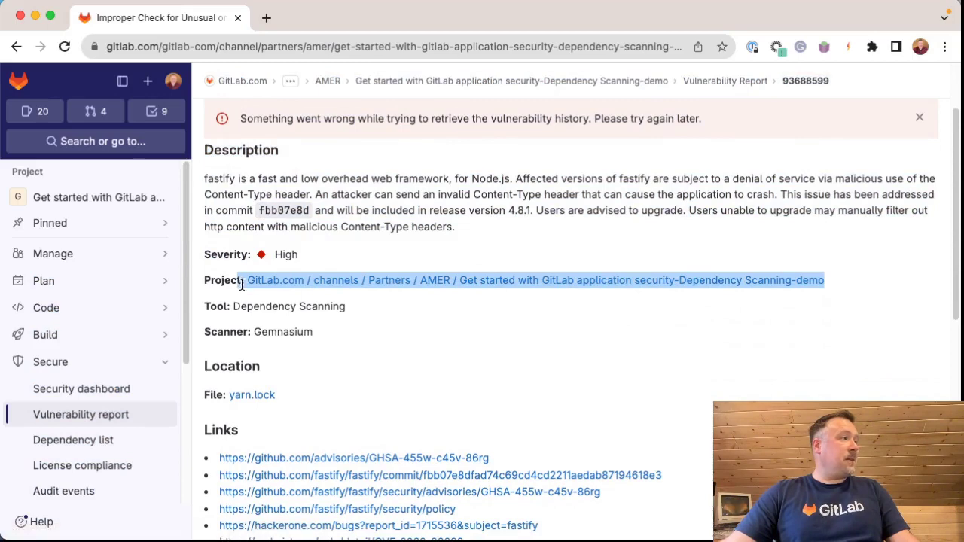
left_click(540, 308)
left_click_drag(359, 312, 203, 308)
left_click(369, 330)
scroll(365, 336, "down", 3)
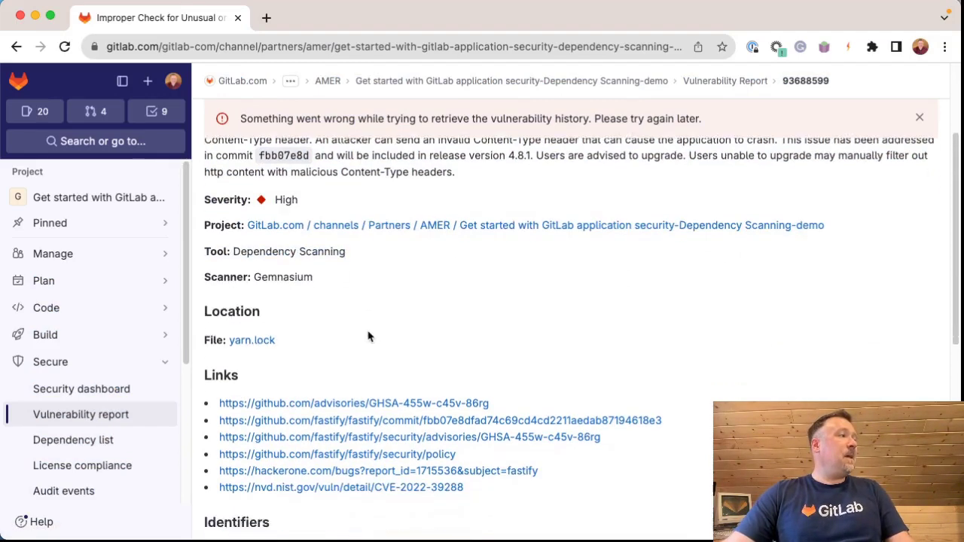
left_click_drag(314, 211, 197, 214)
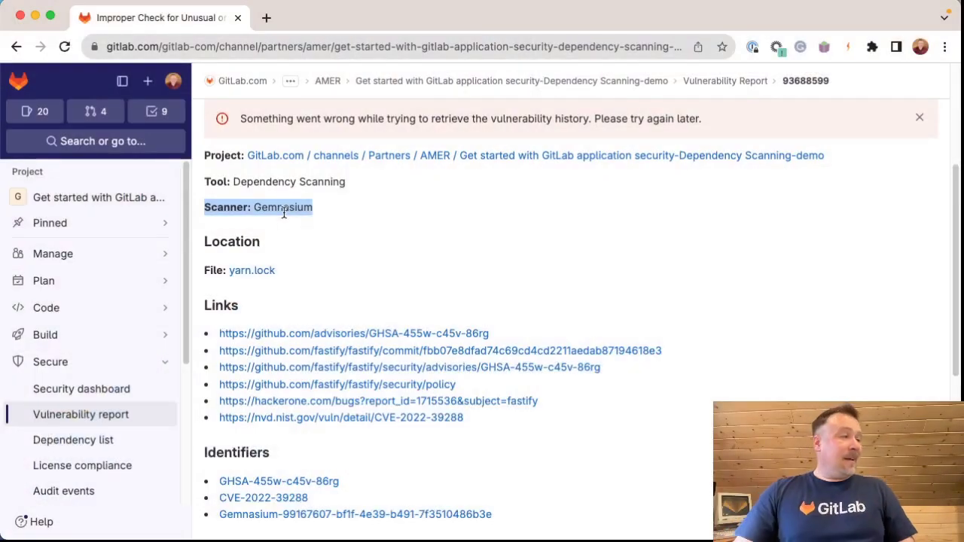
Examine the vulnerability's location, highlighting its affected file, and review the reference links and identifiers.
scroll(334, 205, "down", 1)
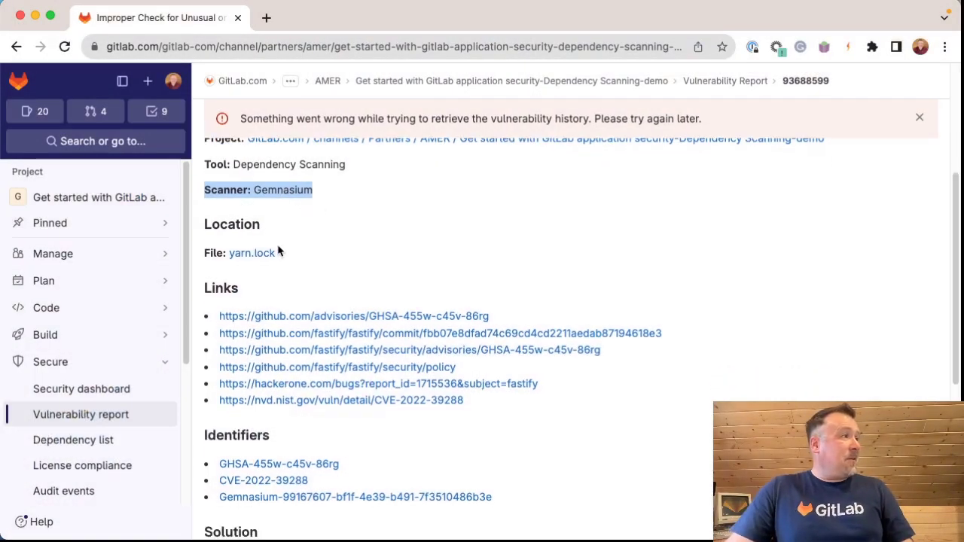
left_click_drag(205, 227, 281, 229)
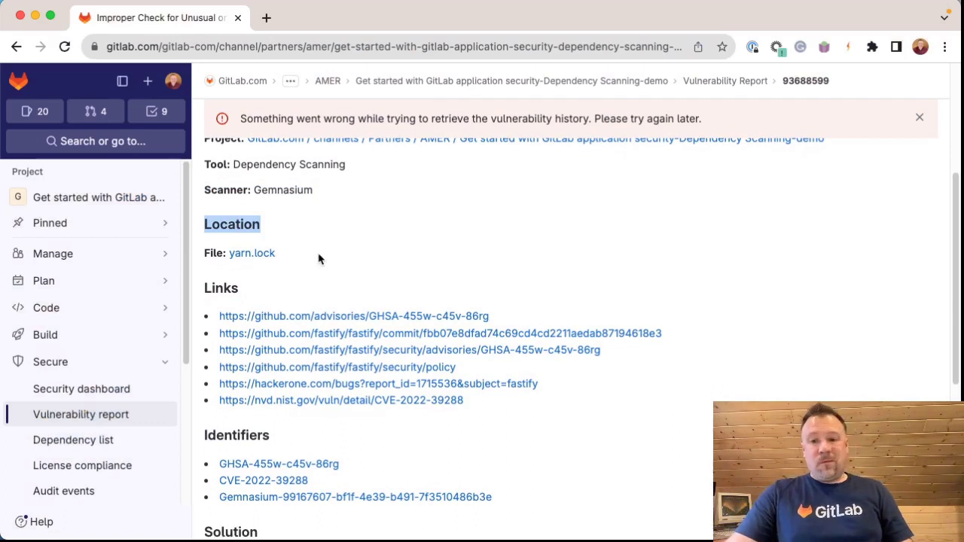
scroll(318, 258, "down", 4)
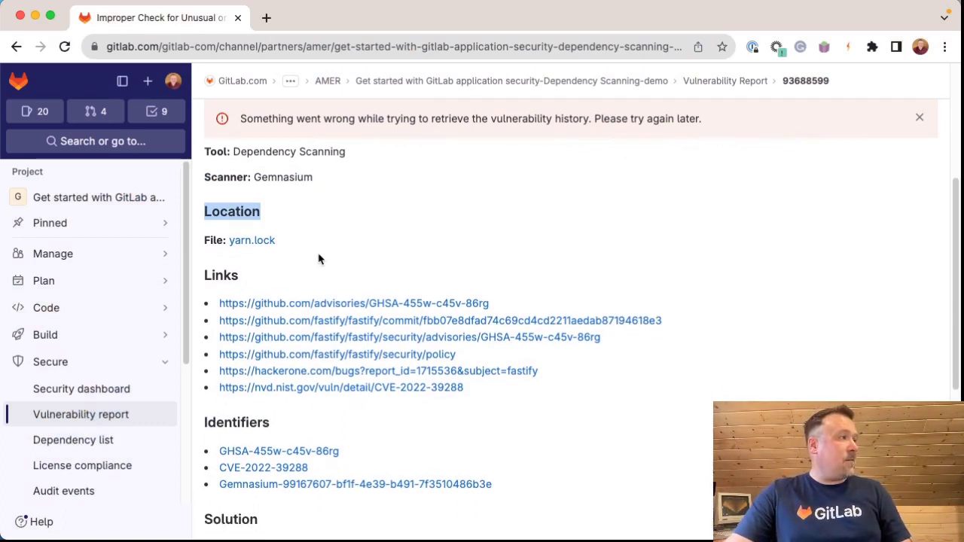
left_click_drag(277, 181, 200, 182)
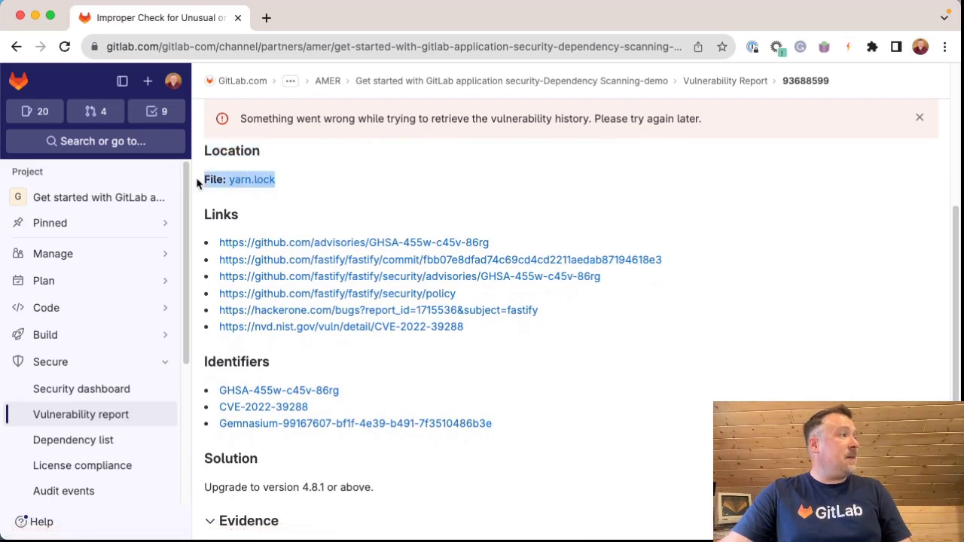
left_click(346, 192)
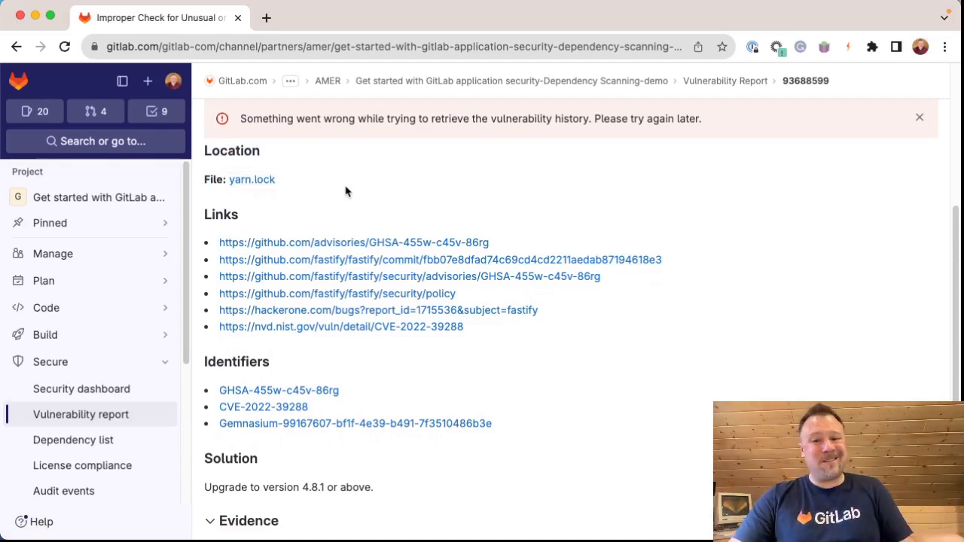
scroll(362, 209, "down", 1)
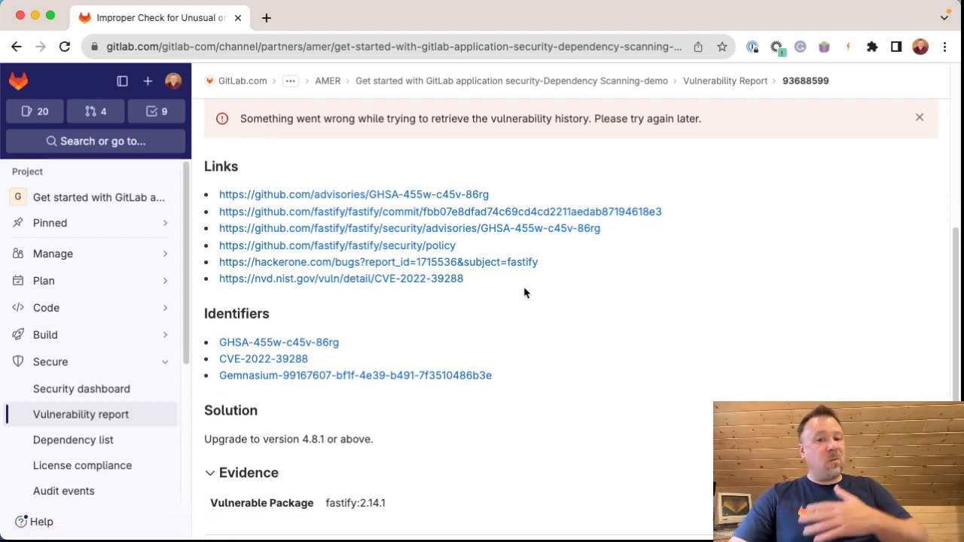
scroll(525, 293, "down", 2)
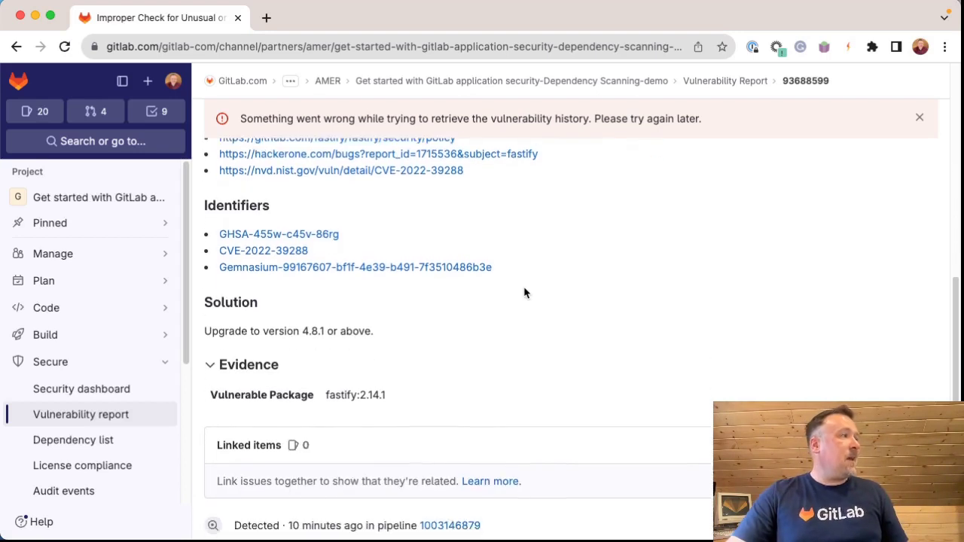
scroll(525, 293, "down", 1)
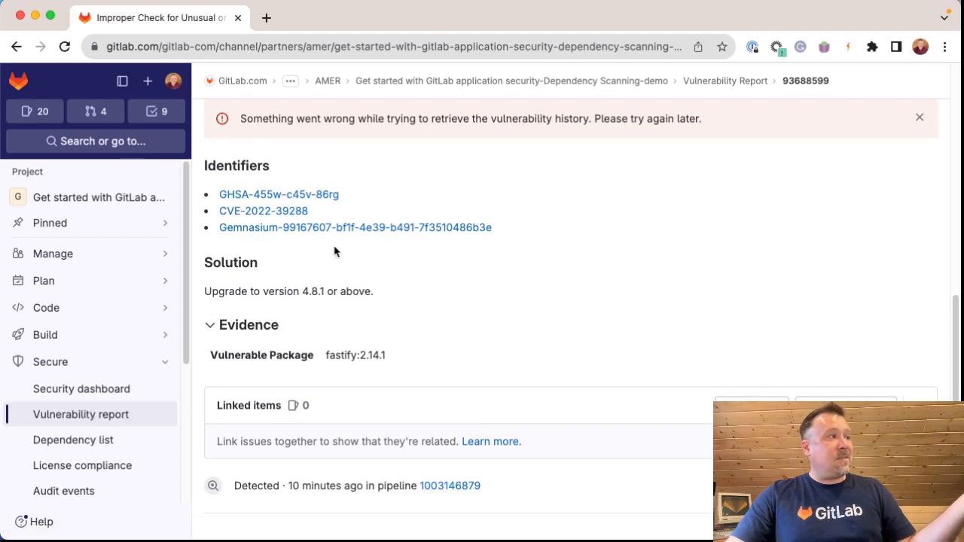
Dismiss the vulnerability history error alert and examine the evidence and solution, highlighting the vulnerable package and the upgrade recommendation.
left_click(920, 119)
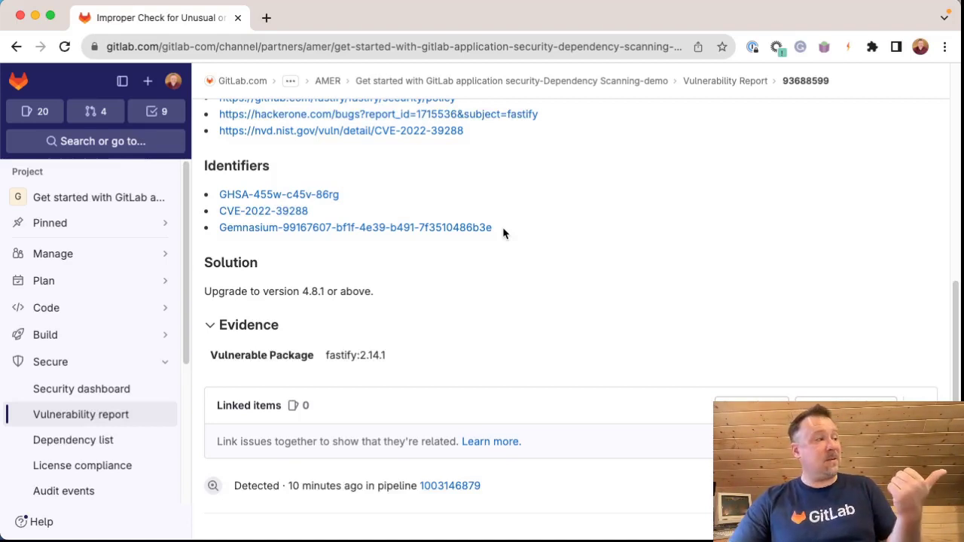
scroll(355, 365, "up", 2)
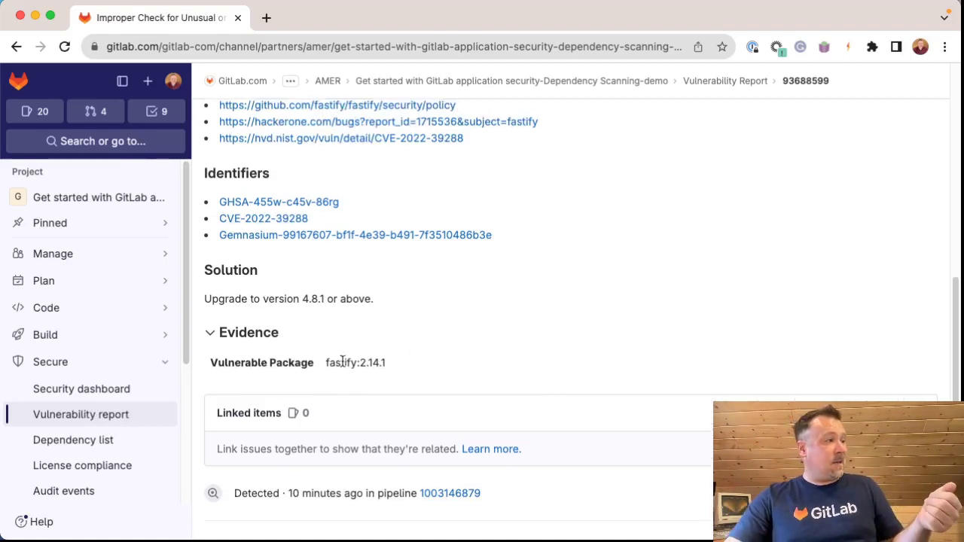
scroll(334, 373, "down", 1)
left_click_drag(327, 369, 375, 373)
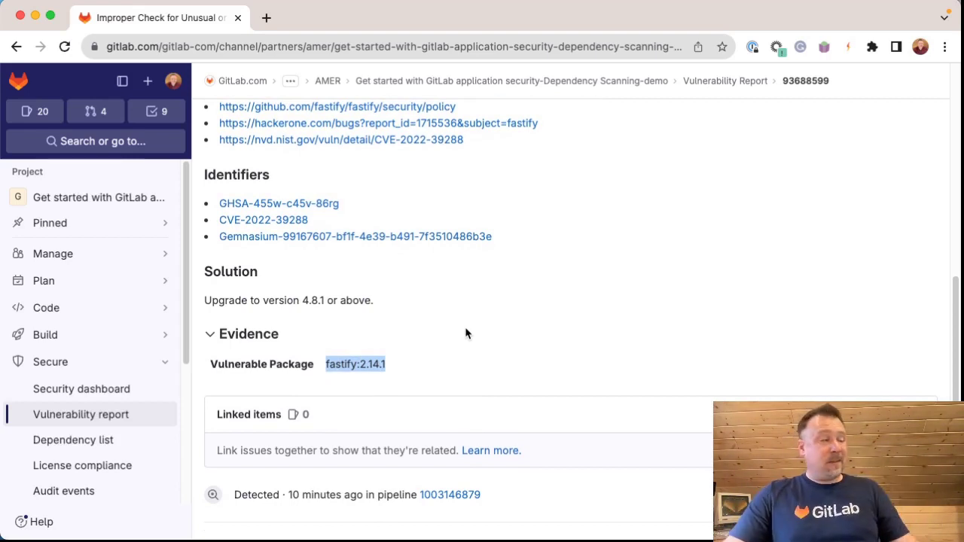
left_click(467, 332)
left_click_drag(201, 305, 389, 305)
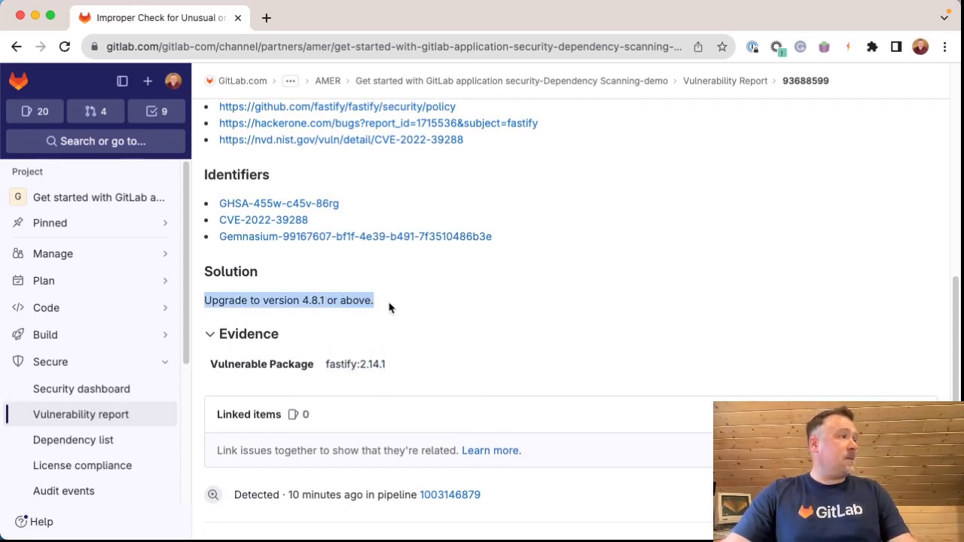